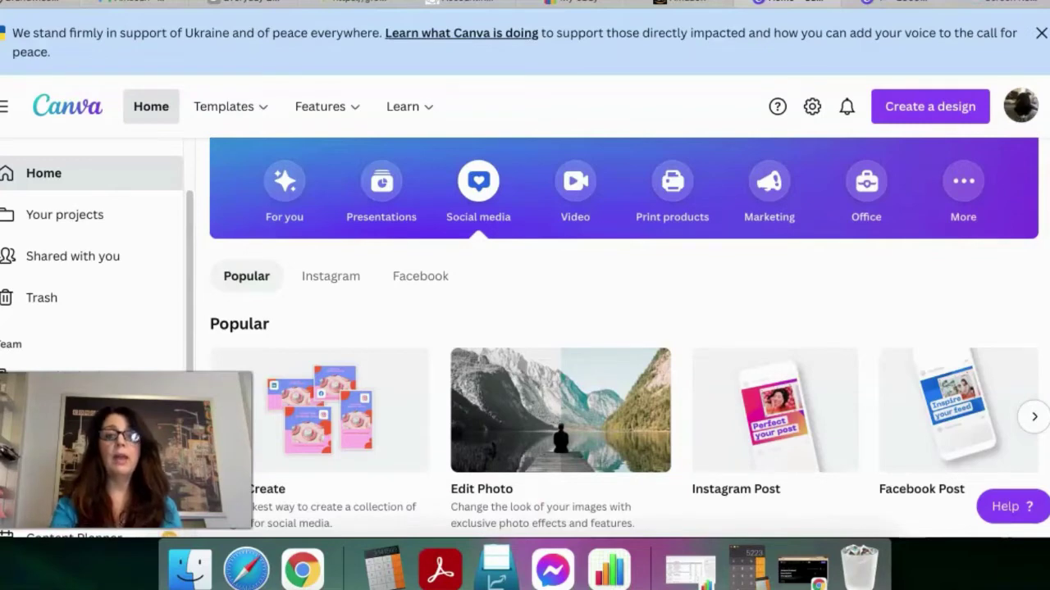
Create a new custom-size design from the recent 2000 × 1500 px size.
mouse_move(246, 107)
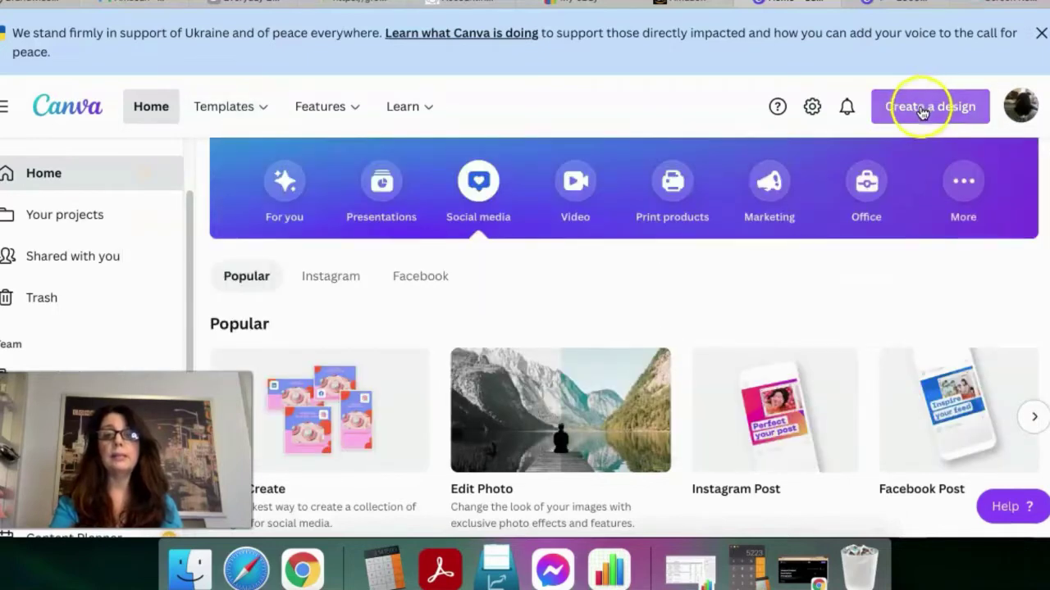
click(922, 112)
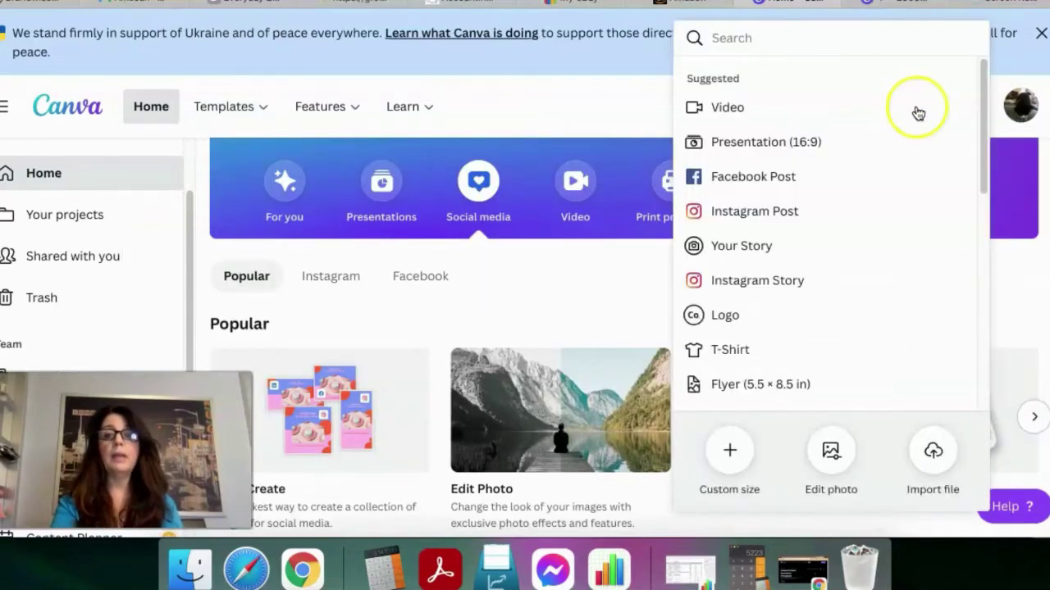
click(729, 451)
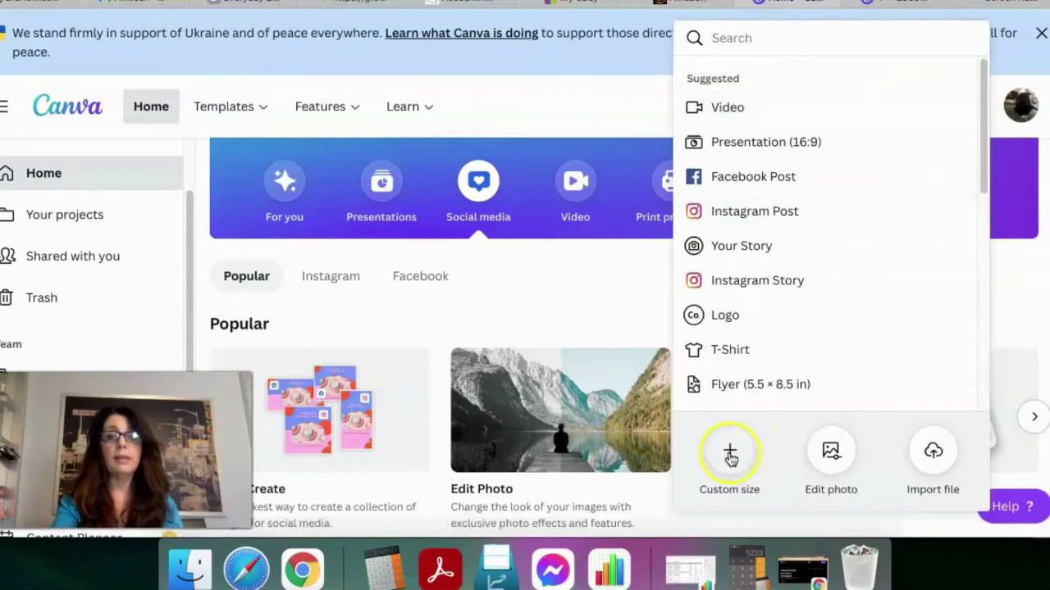
click(730, 455)
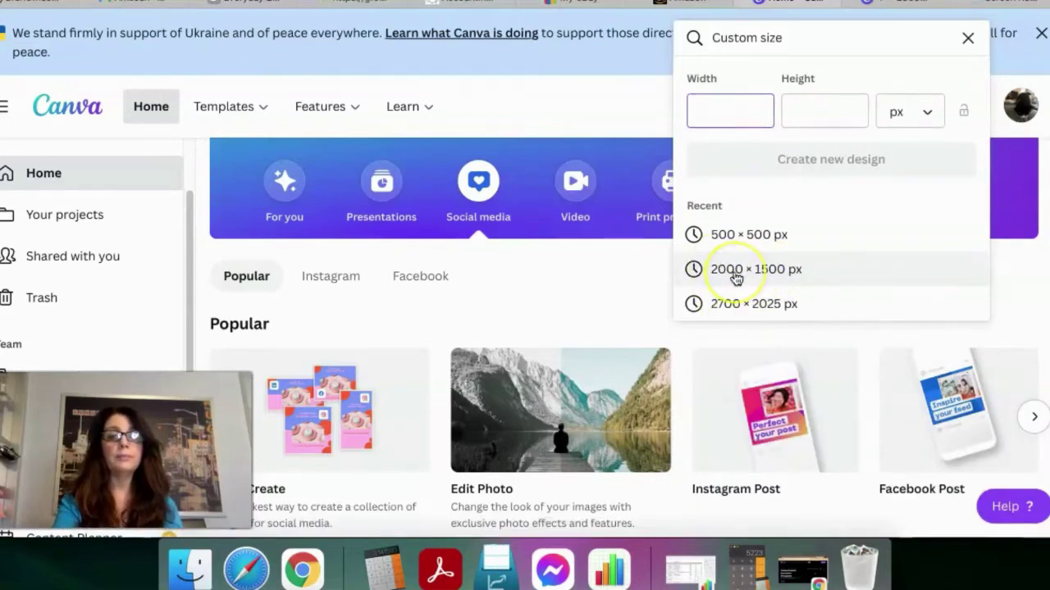
click(762, 276)
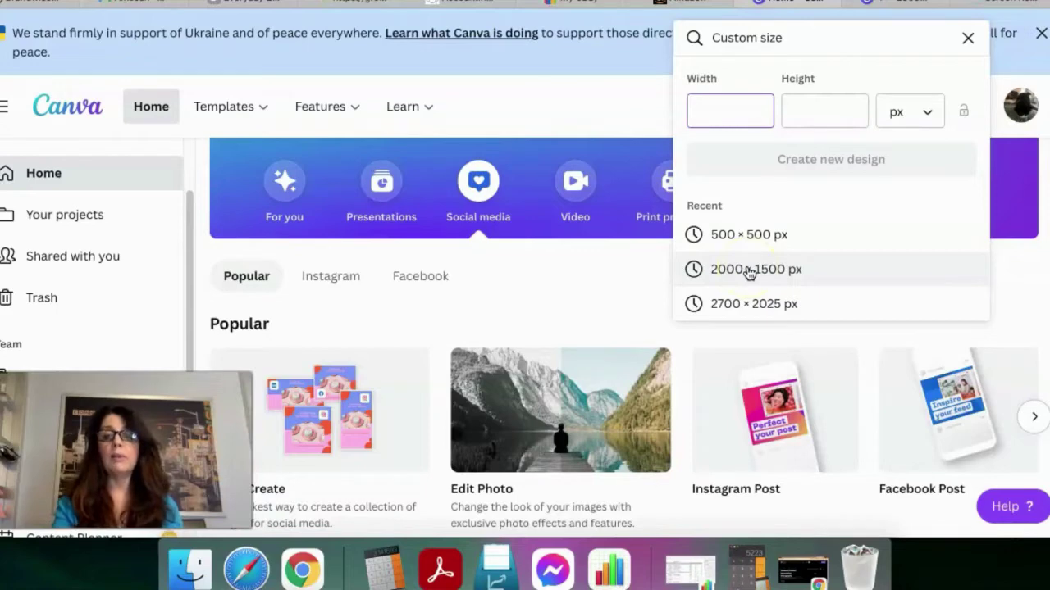
click(748, 271)
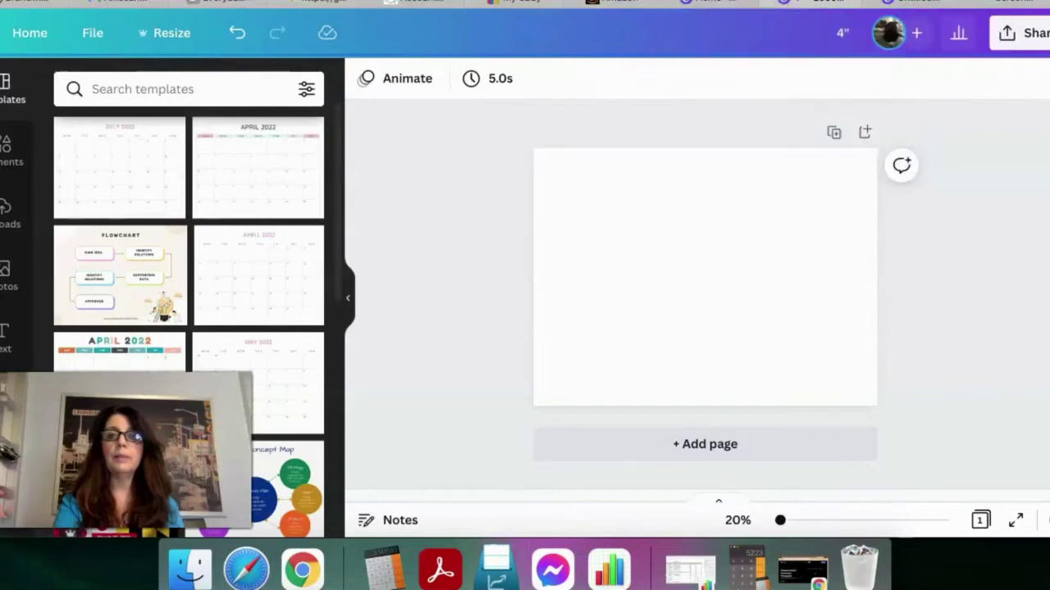
Return to the custom size form on the home page and create a new design 2000 px wide and 1500 px high.
click(743, 8)
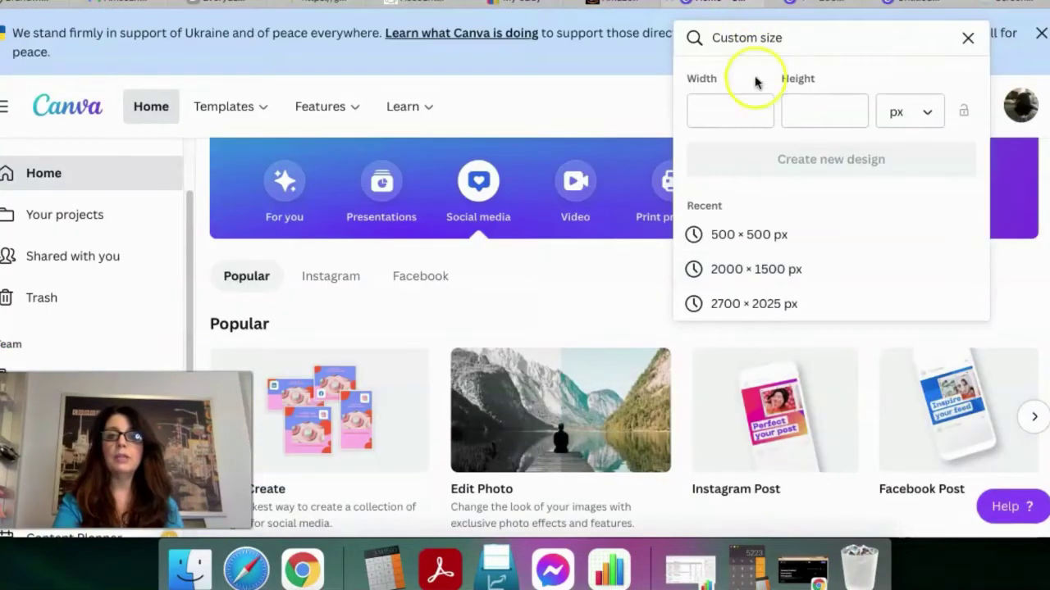
click(728, 110)
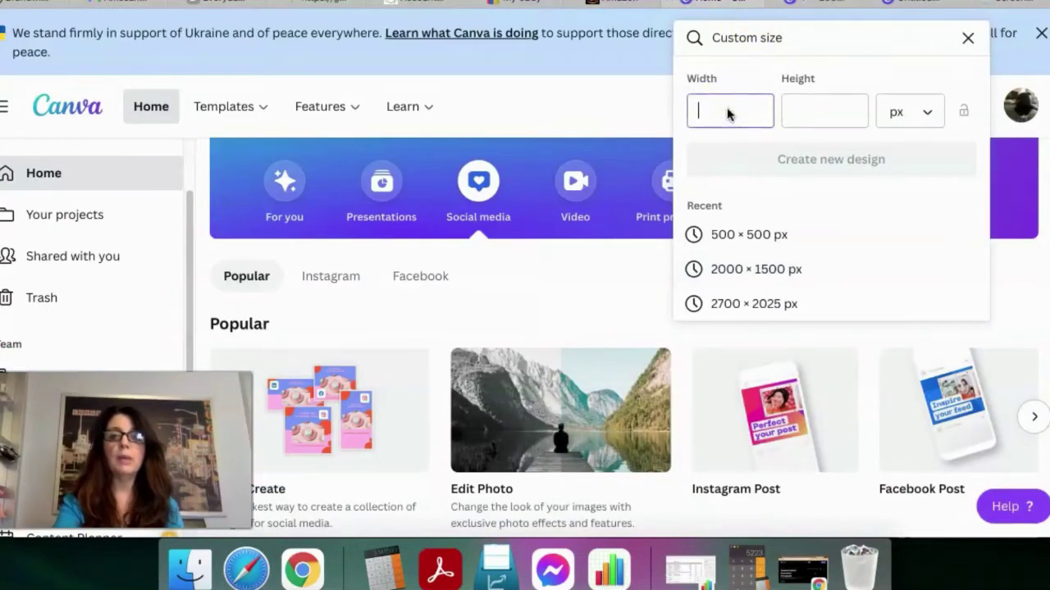
text(2000)
click(795, 110)
text(1500)
click(779, 164)
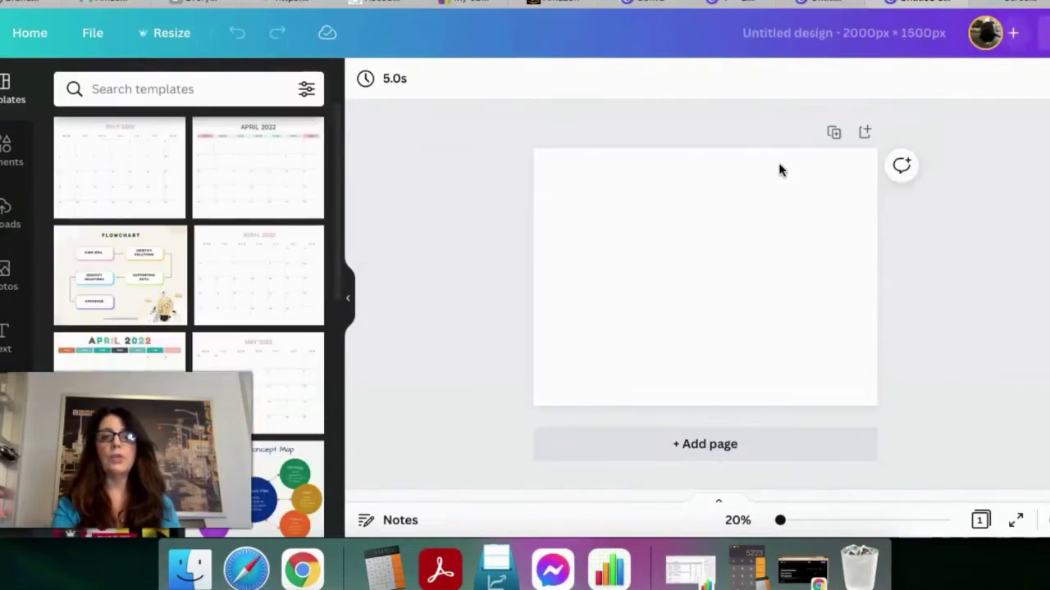
click(793, 198)
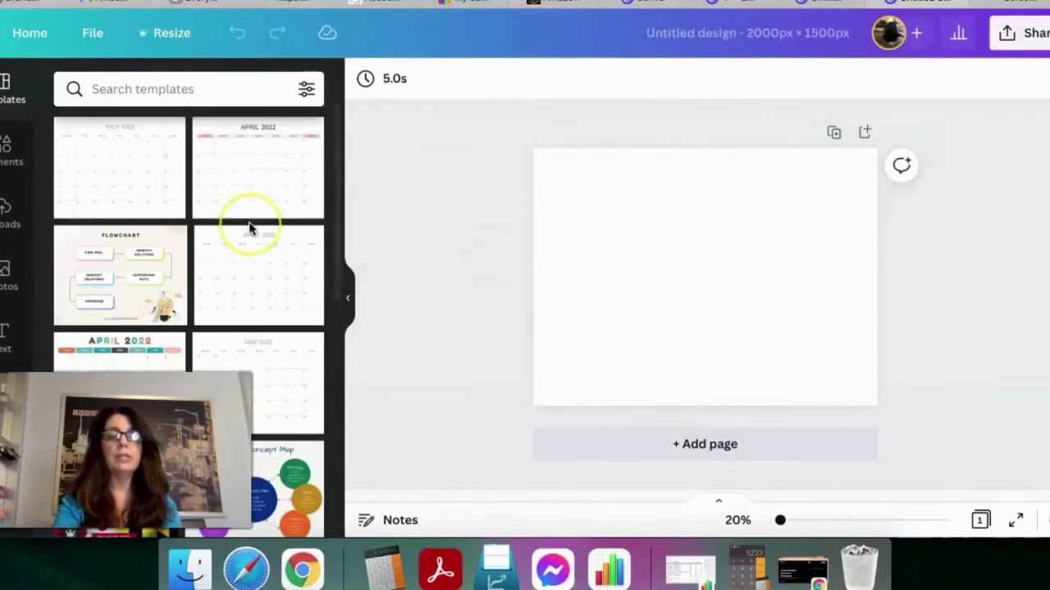
Browse the suggested templates for the blank design.
scroll(250, 228, down, 8)
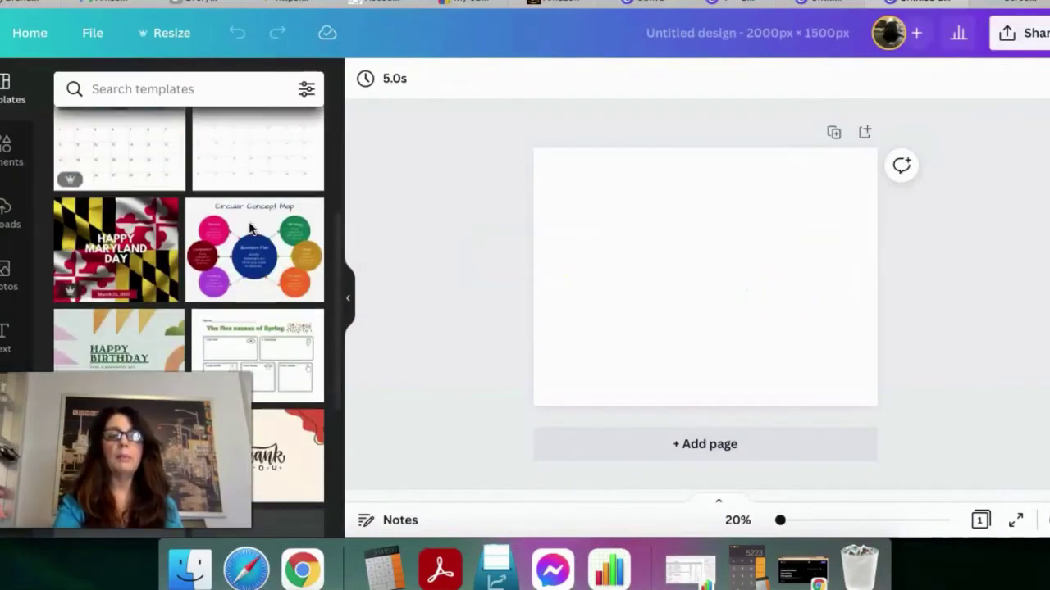
scroll(250, 228, down, 4)
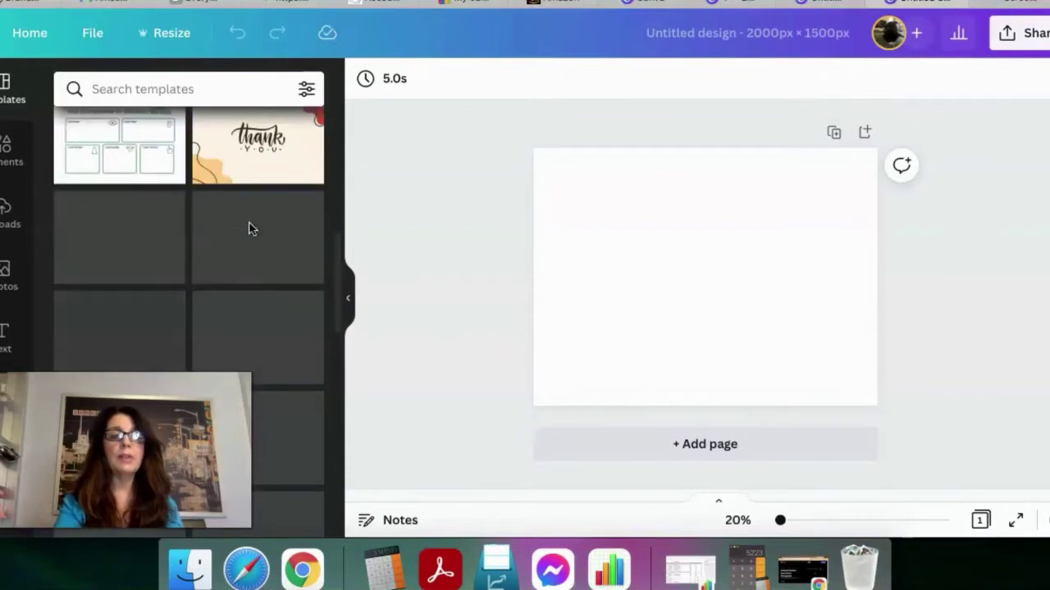
scroll(248, 222, down, 2)
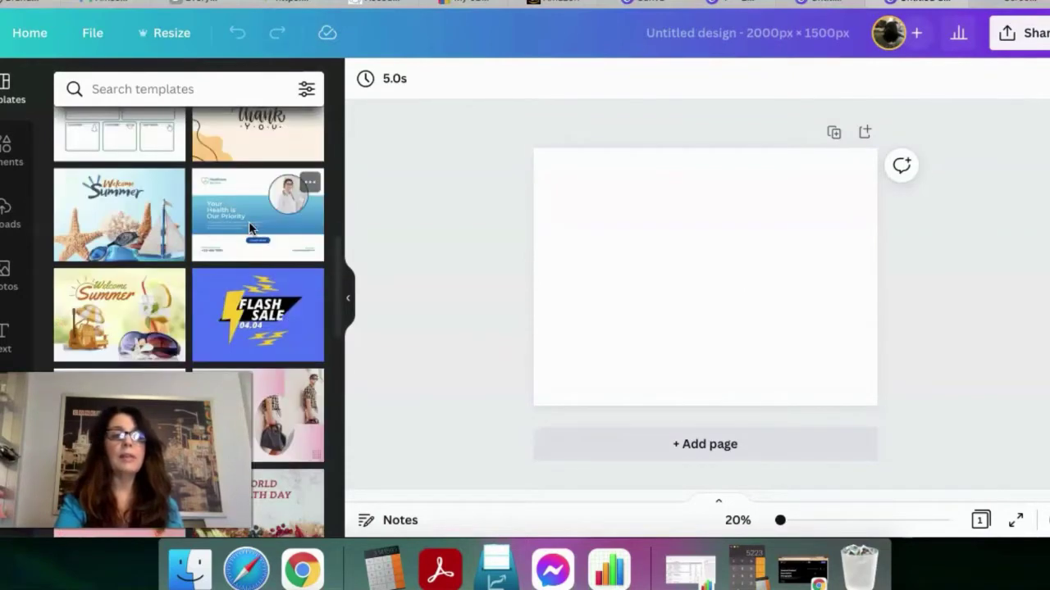
scroll(248, 221, down, 2)
scroll(248, 221, up, 2)
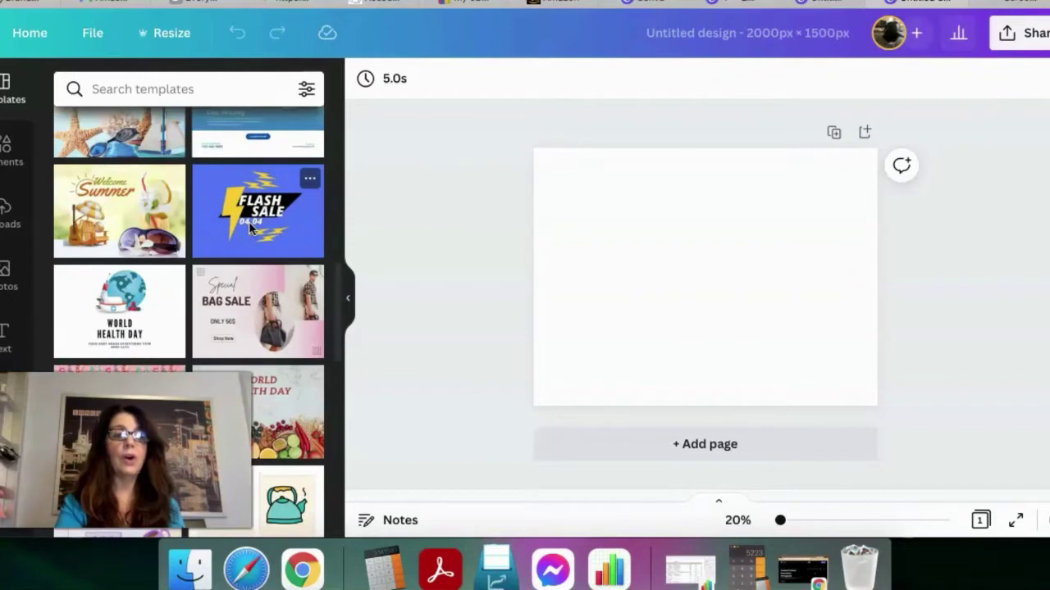
scroll(250, 230, up, 3)
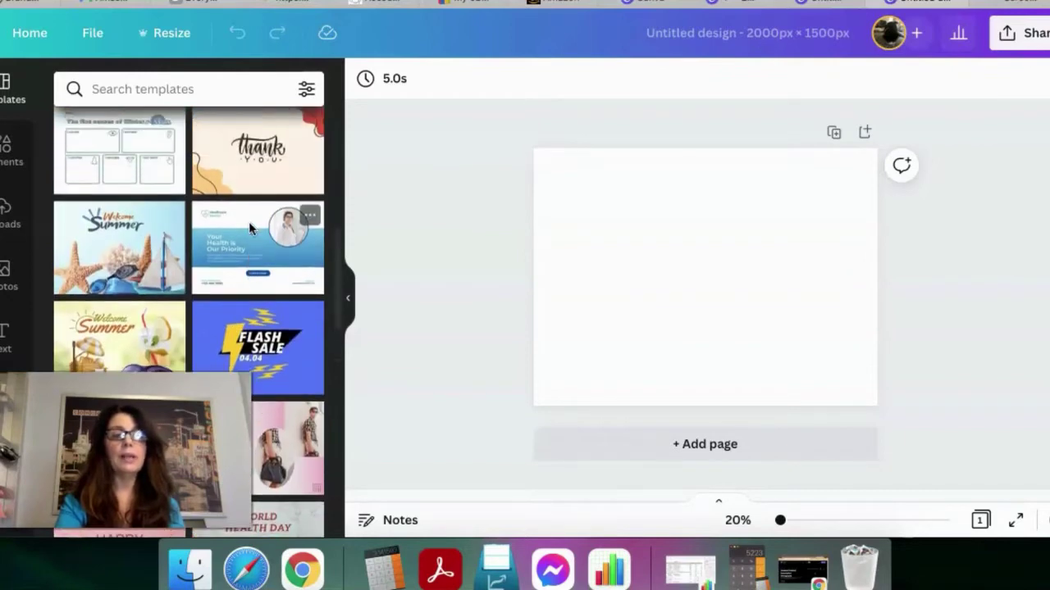
scroll(250, 229, up, 2)
scroll(251, 227, down, 8)
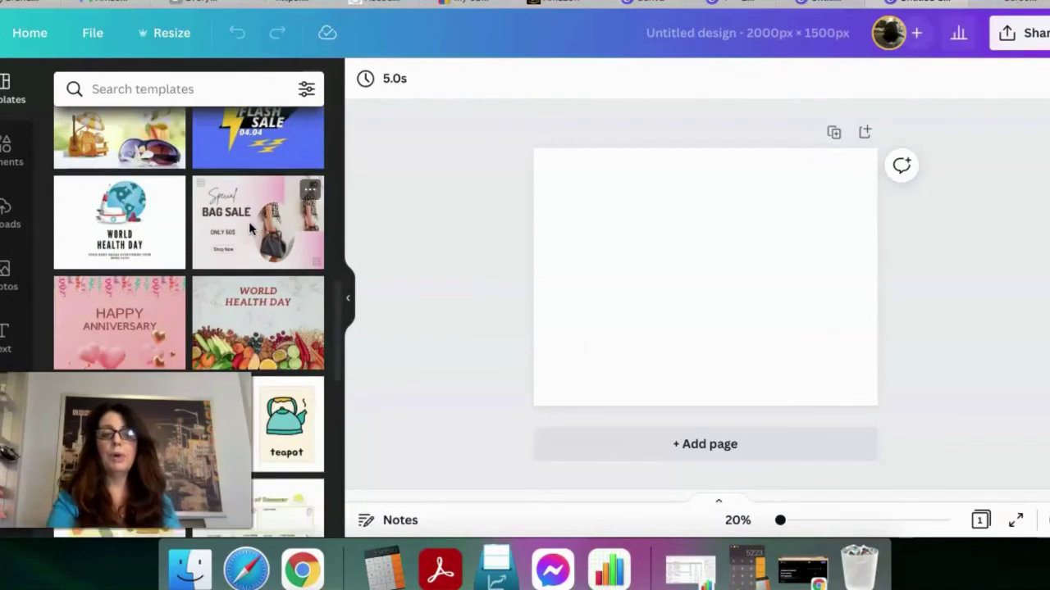
scroll(248, 222, down, 3)
scroll(248, 222, up, 10)
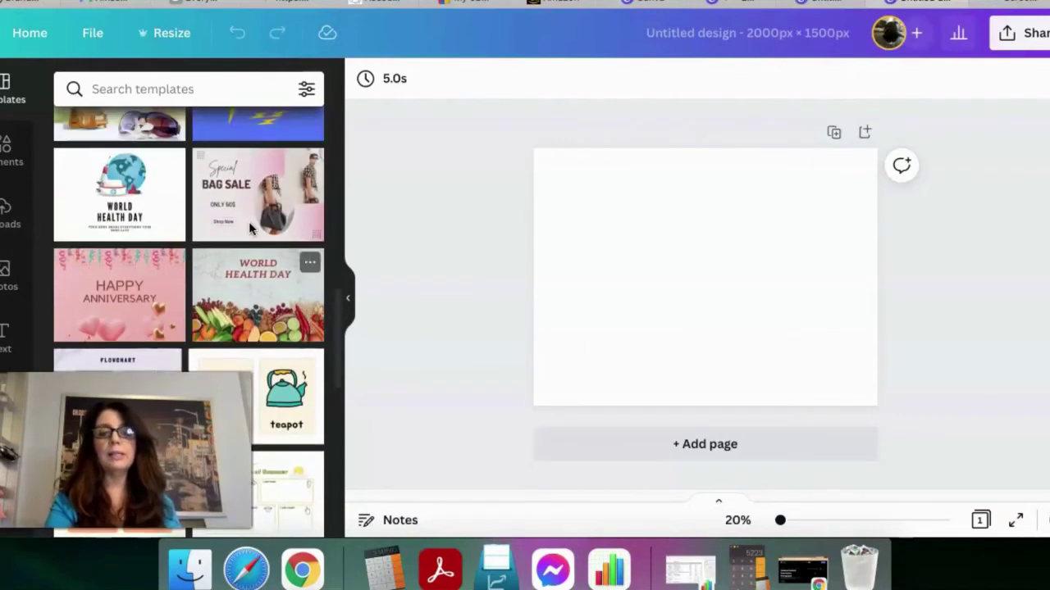
scroll(251, 227, up, 5)
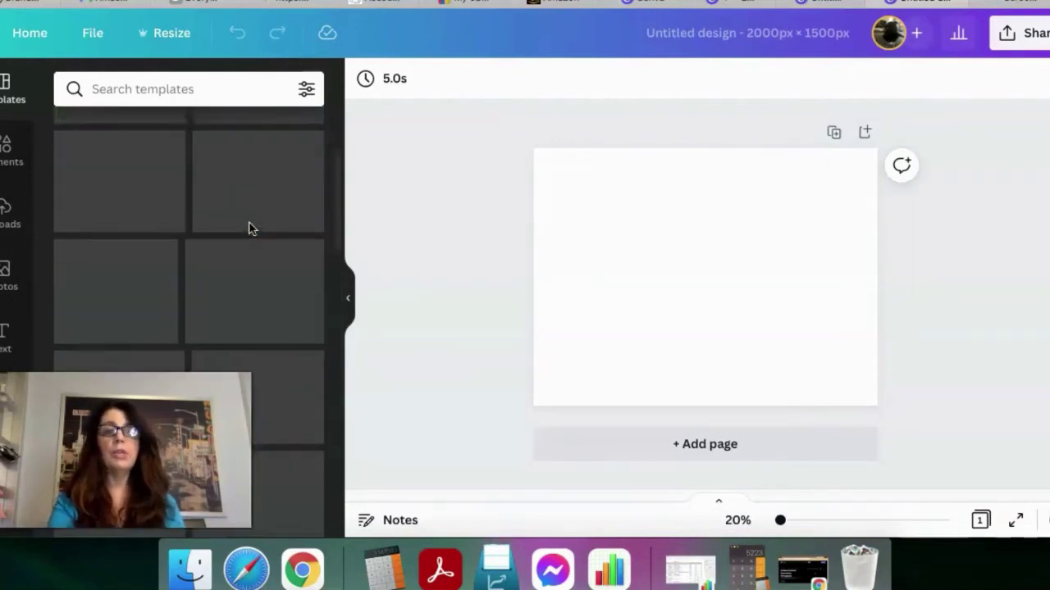
Add the uploaded image of the Beginning Words and ABCs flash cards to the blank page.
click(41, 242)
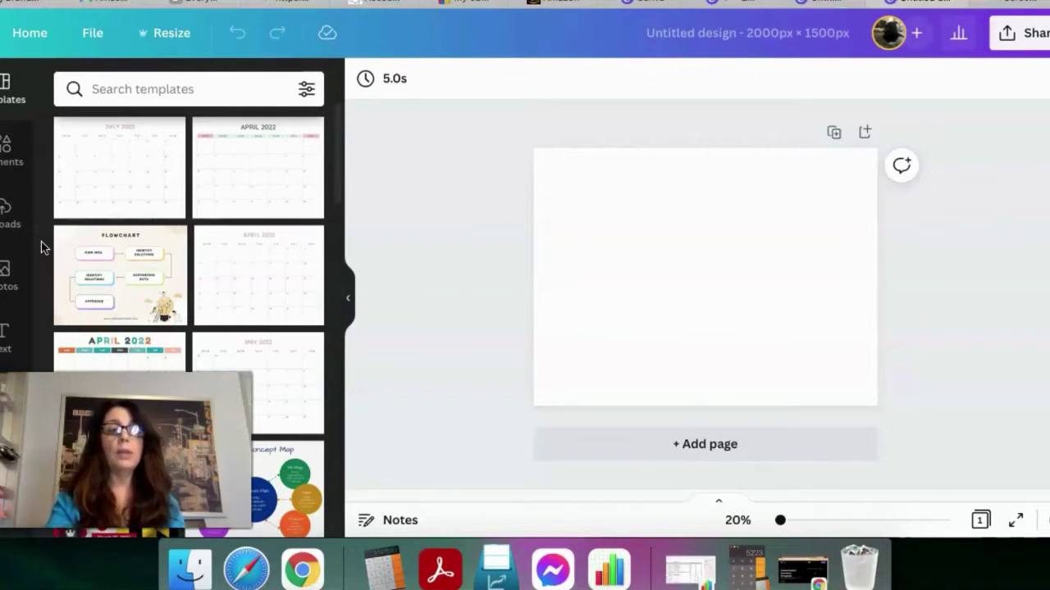
click(7, 220)
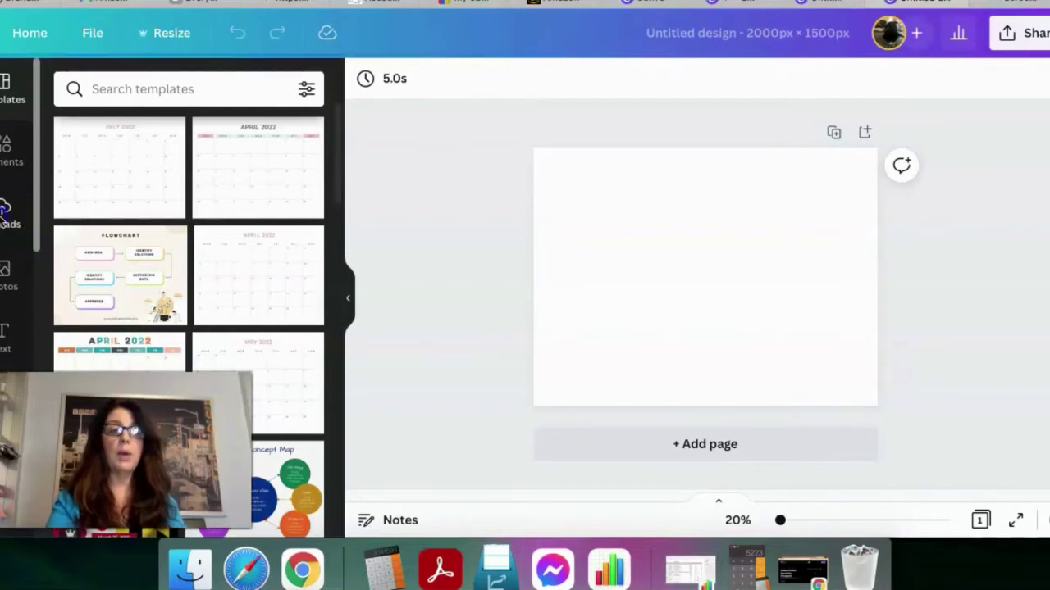
click(7, 215)
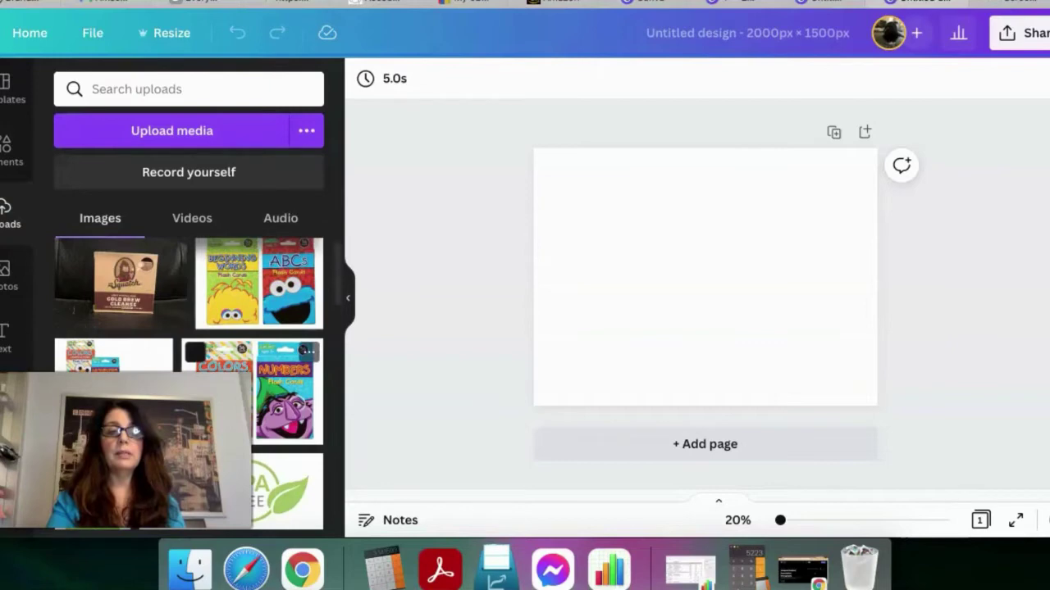
scroll(295, 369, down, 2)
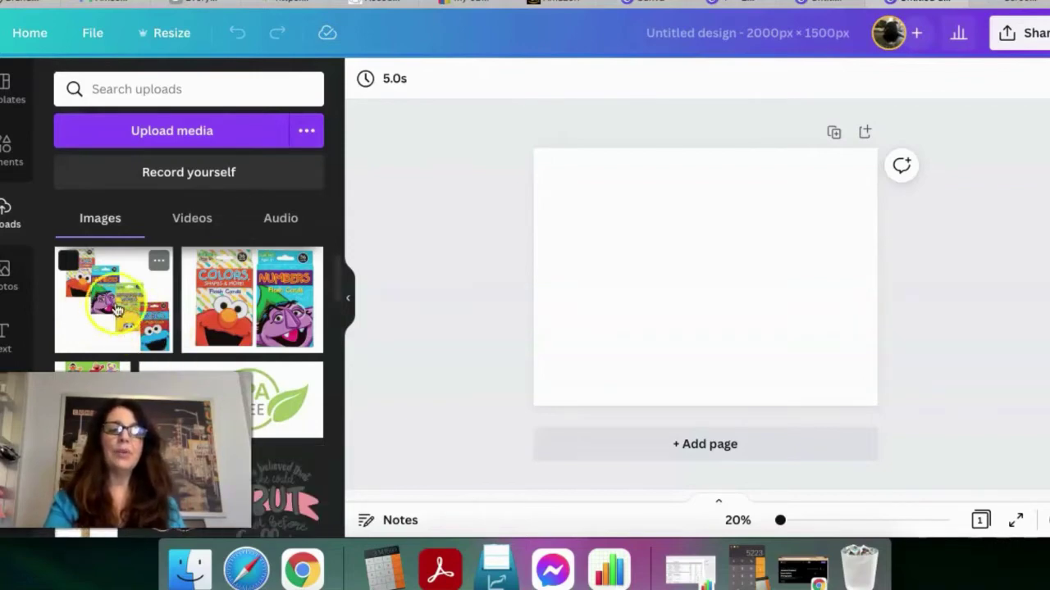
scroll(232, 328, up, 1)
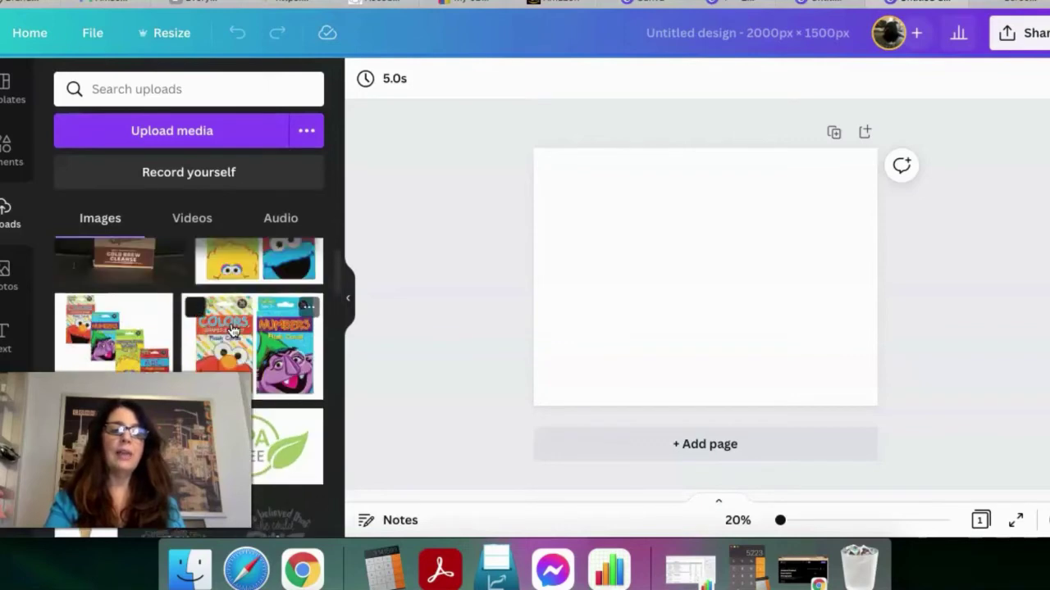
scroll(232, 329, up, 1)
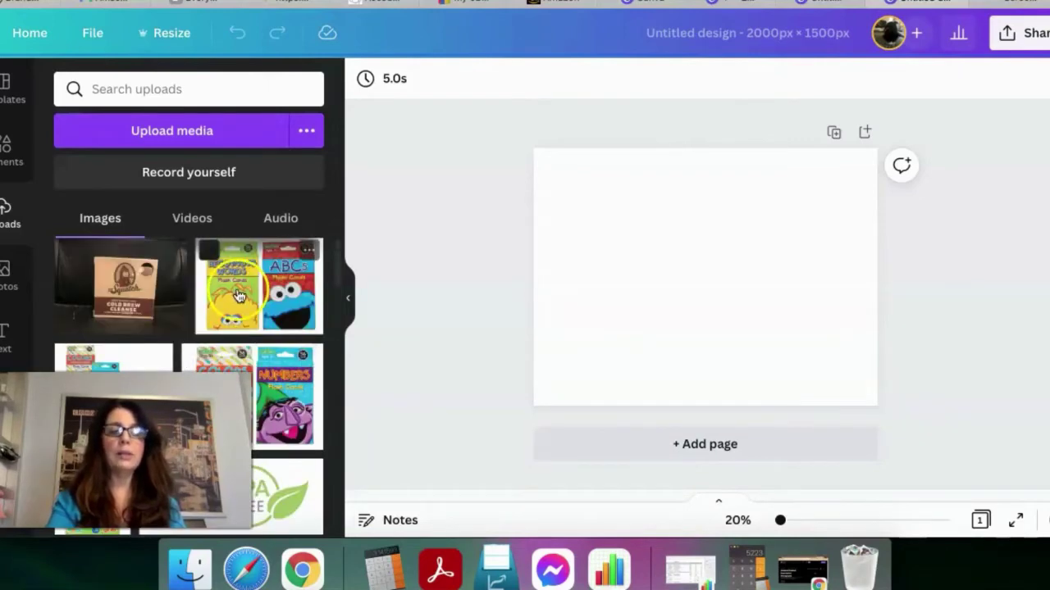
scroll(237, 297, up, 1)
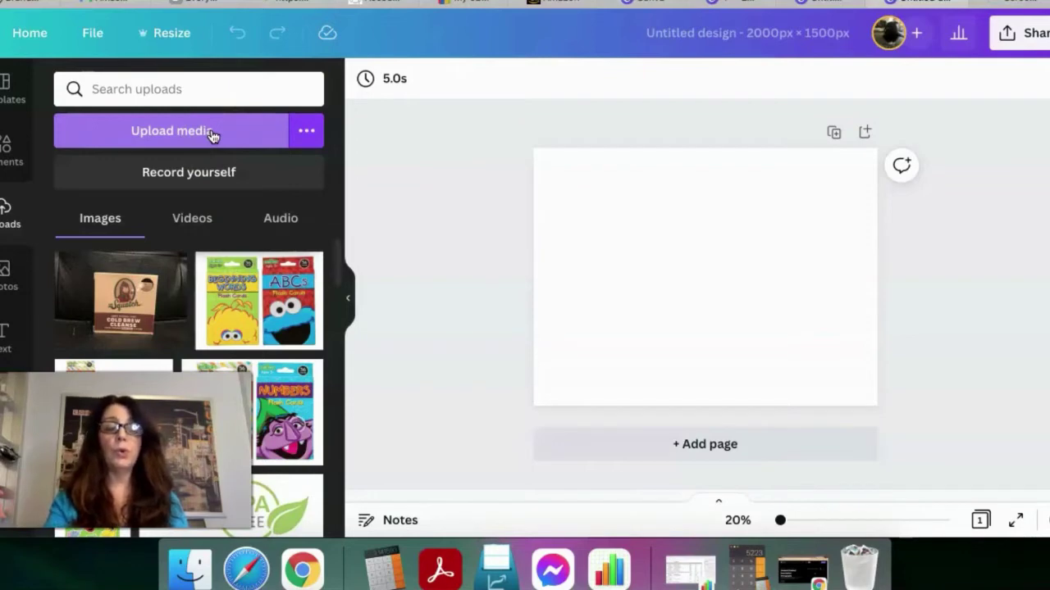
click(240, 314)
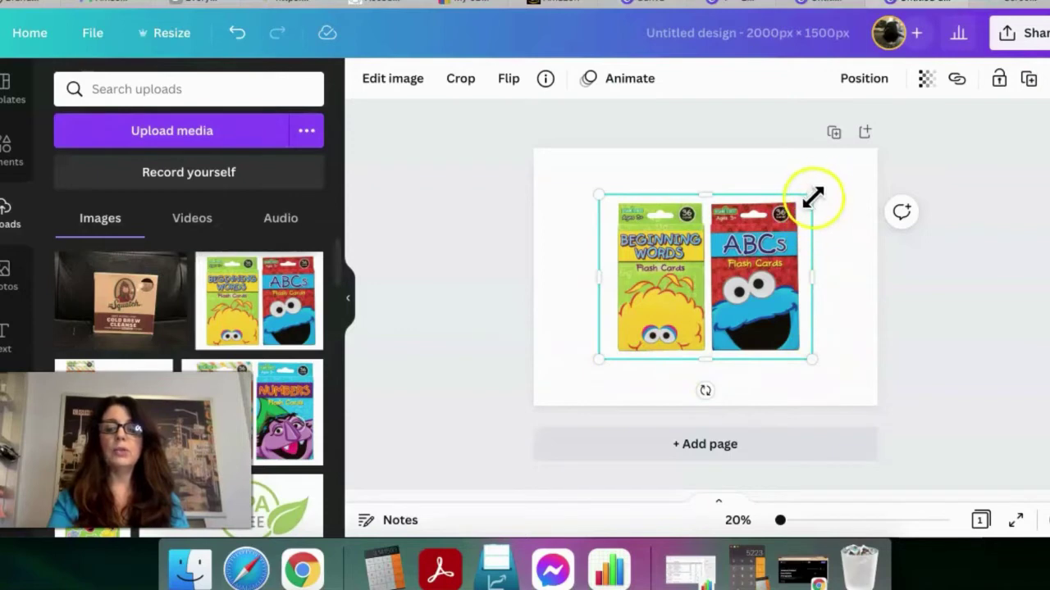
Slightly shrink the Beginning Words and ABCs image, crop its left margin and place it against the page's left edge.
mouse_move(807, 202)
mouse_down()
mouse_move(731, 246)
mouse_move(804, 191)
mouse_up()
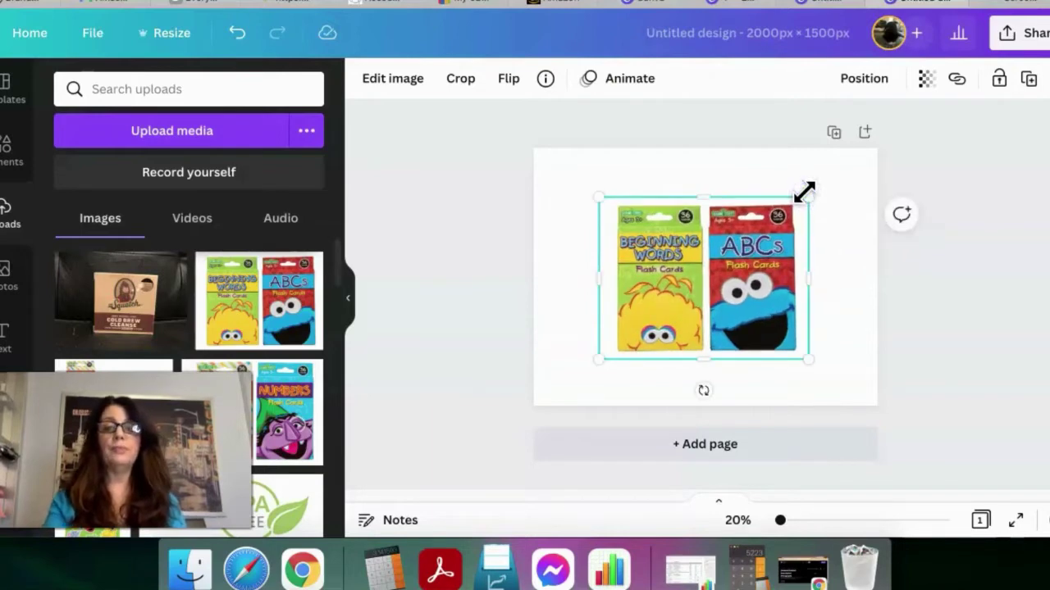
drag(743, 274, 693, 284)
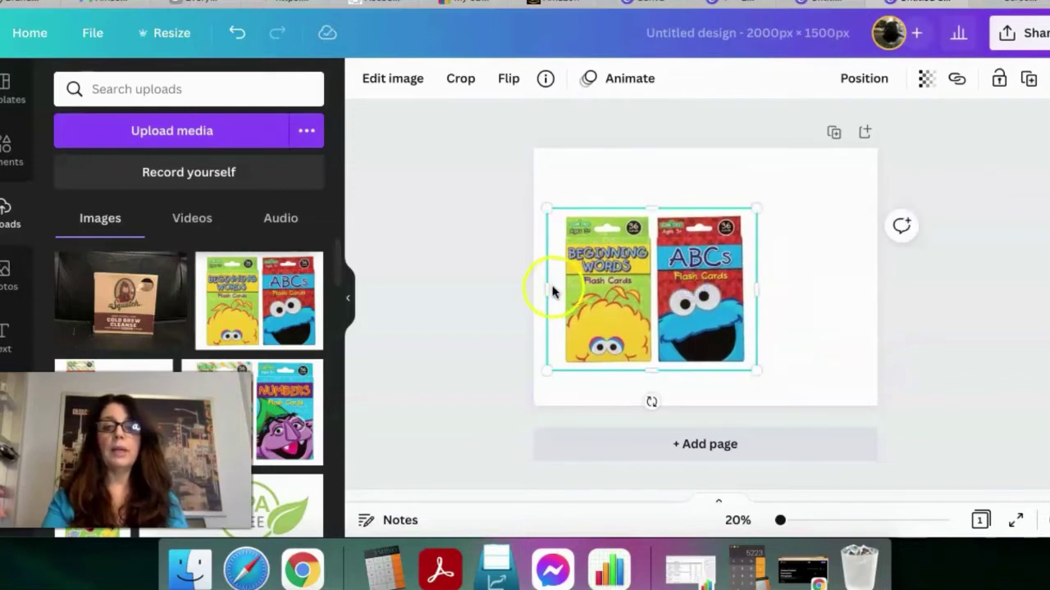
drag(548, 289, 560, 288)
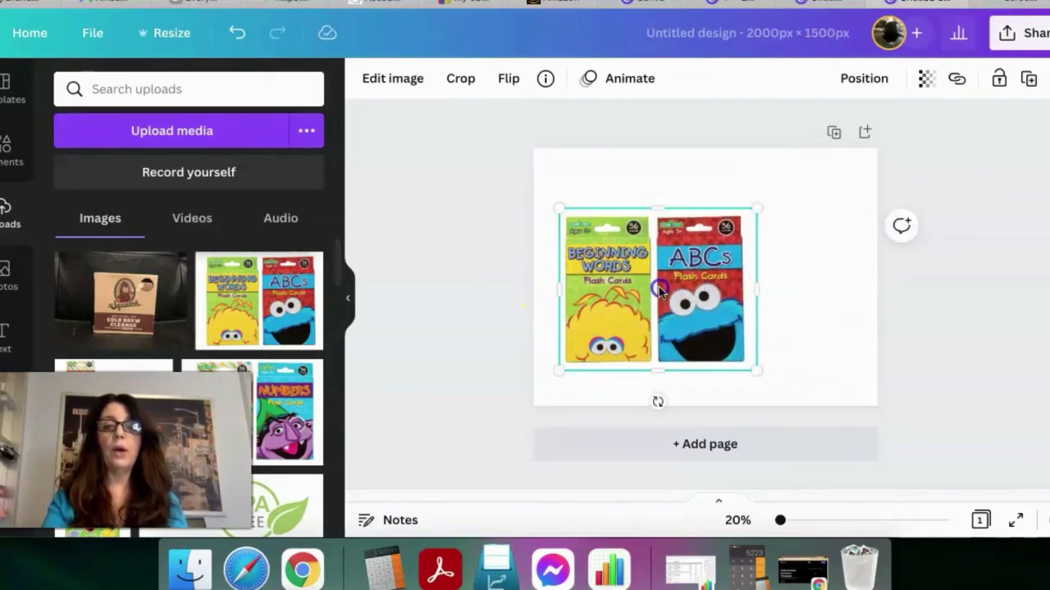
drag(642, 285, 636, 286)
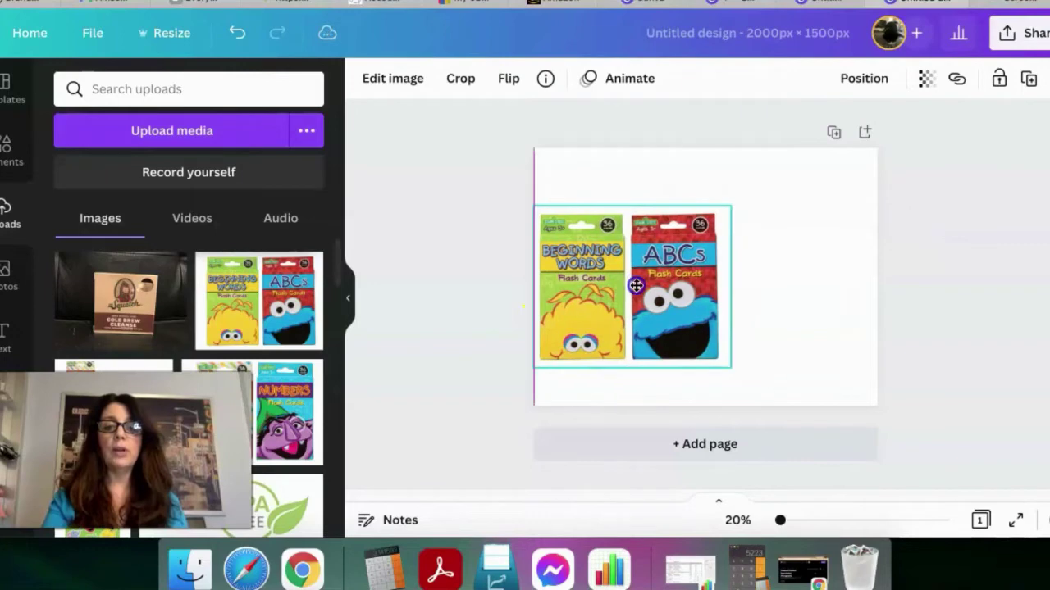
Add the uploaded Colors and Numbers image, crop its left margin, shrink it and place it near the page's right edge.
click(284, 399)
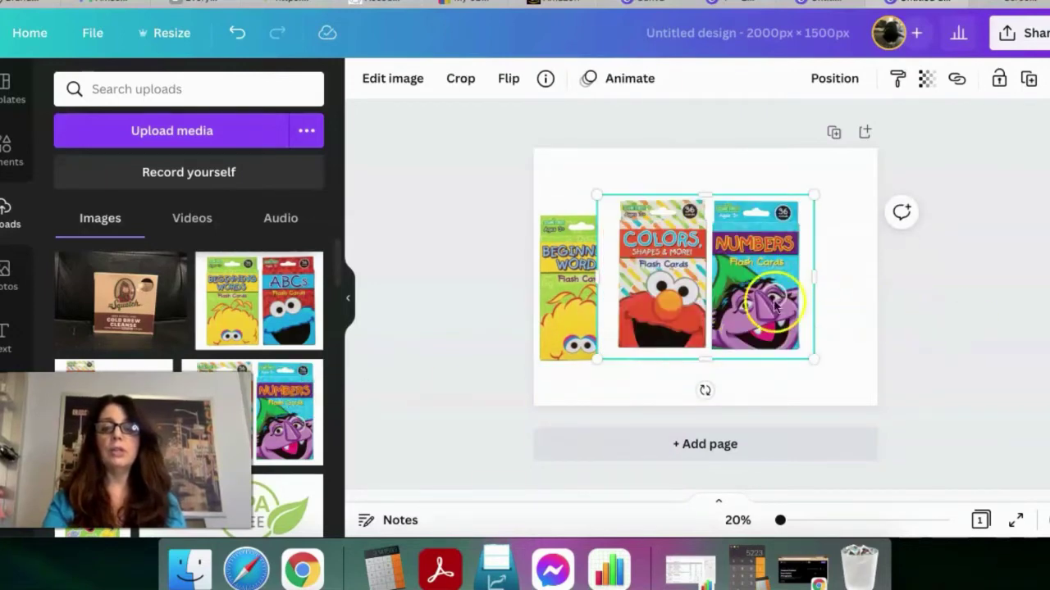
drag(781, 308, 819, 317)
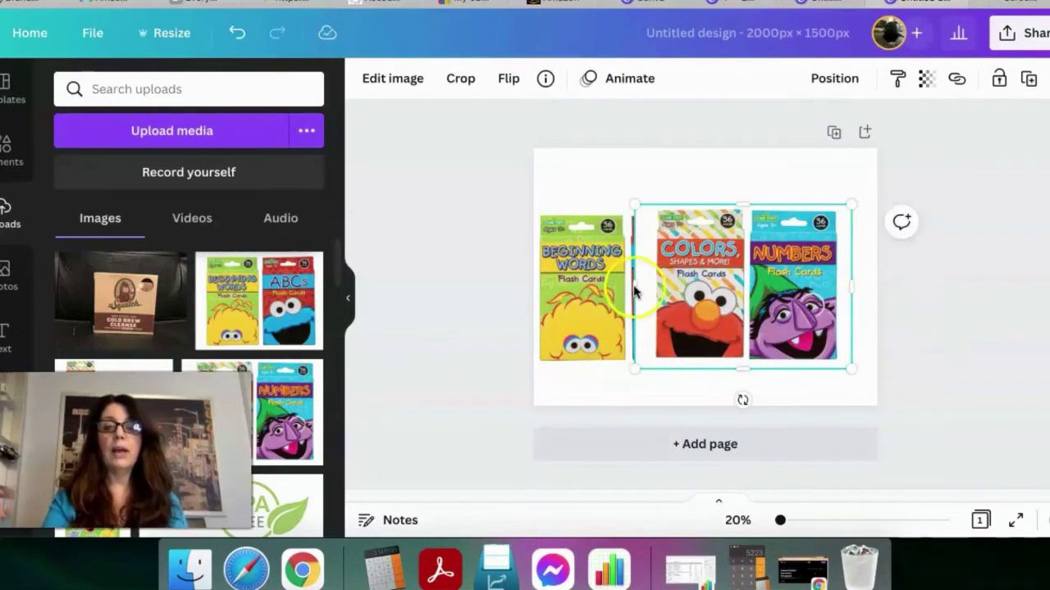
drag(636, 286, 651, 286)
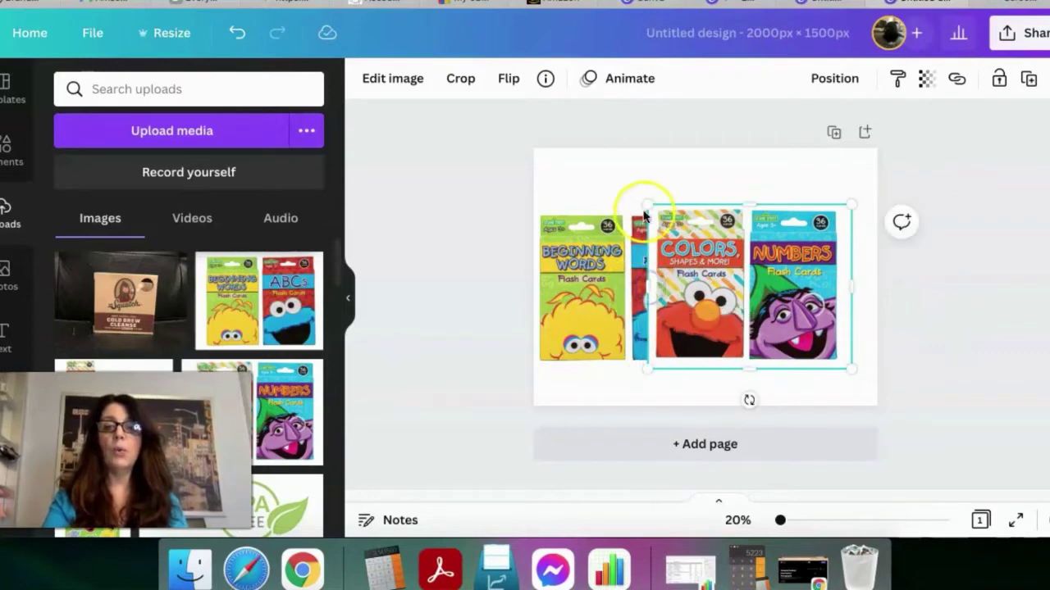
drag(665, 216, 671, 221)
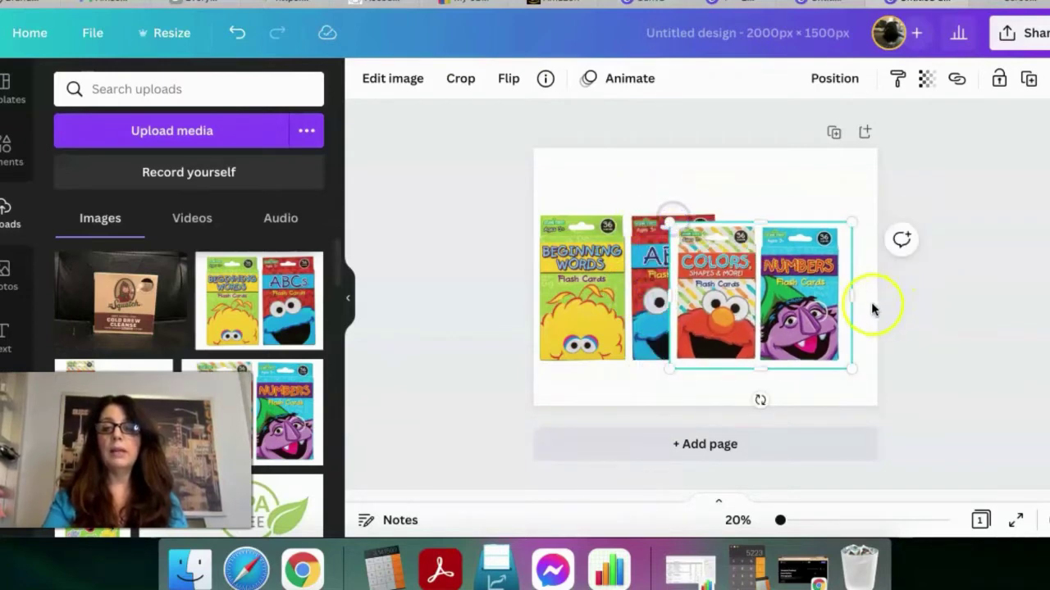
drag(843, 293, 861, 269)
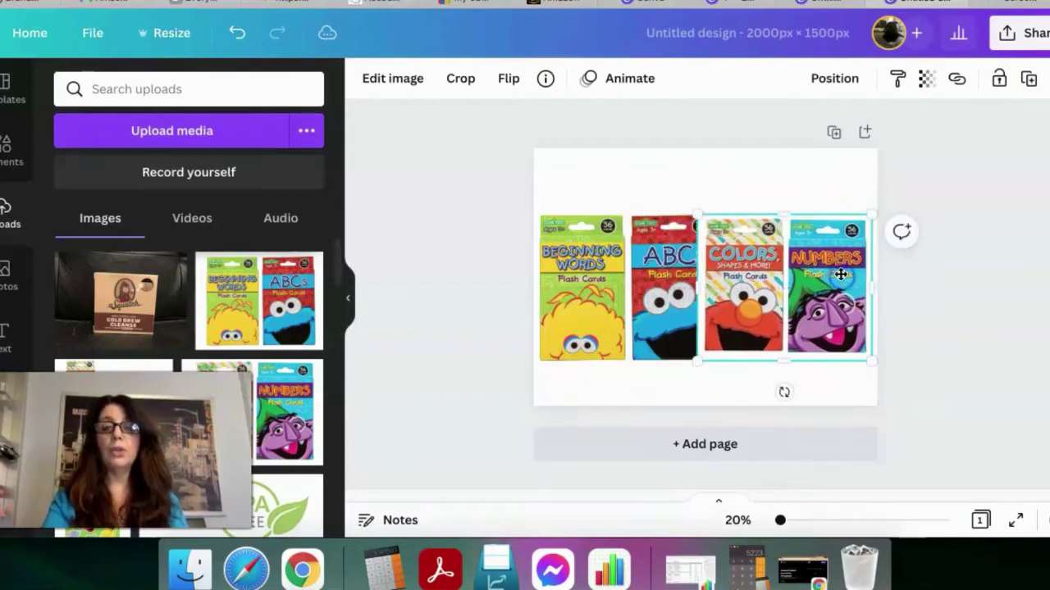
Shrink the Beginning Words and ABCs image and align it level with the Colors and Numbers image, against the page's left edge.
click(621, 297)
drag(538, 211, 551, 221)
drag(629, 282, 612, 265)
scroll(293, 318, down, 2)
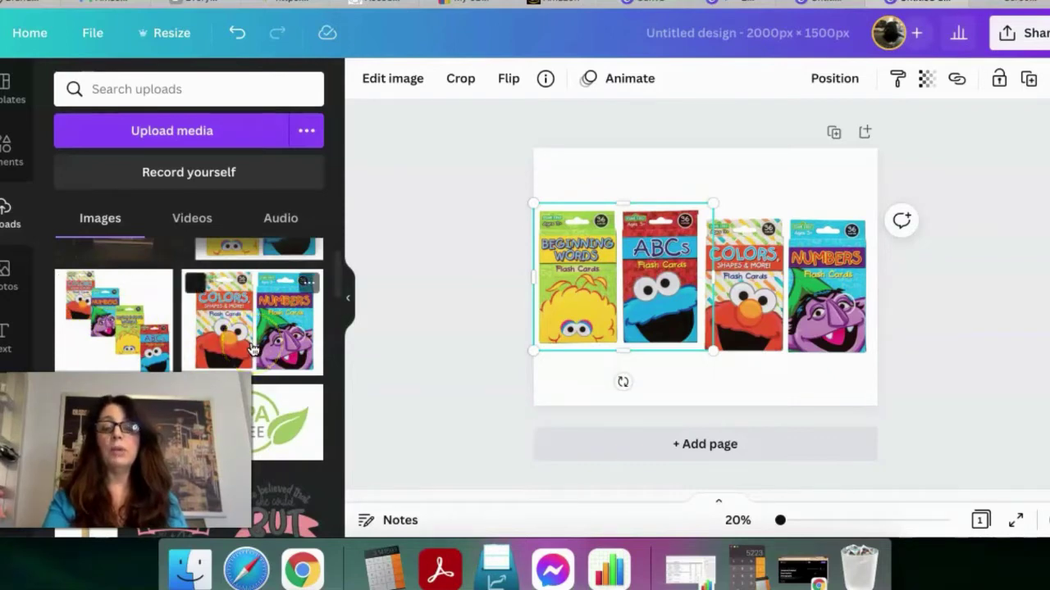
scroll(253, 349, up, 1)
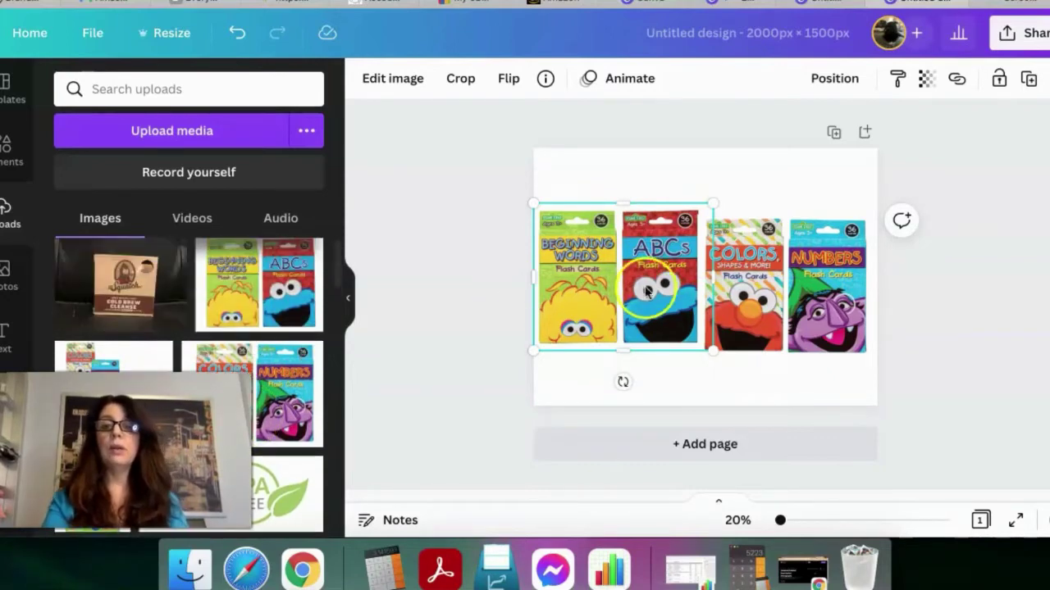
click(730, 287)
click(639, 251)
drag(635, 256, 637, 258)
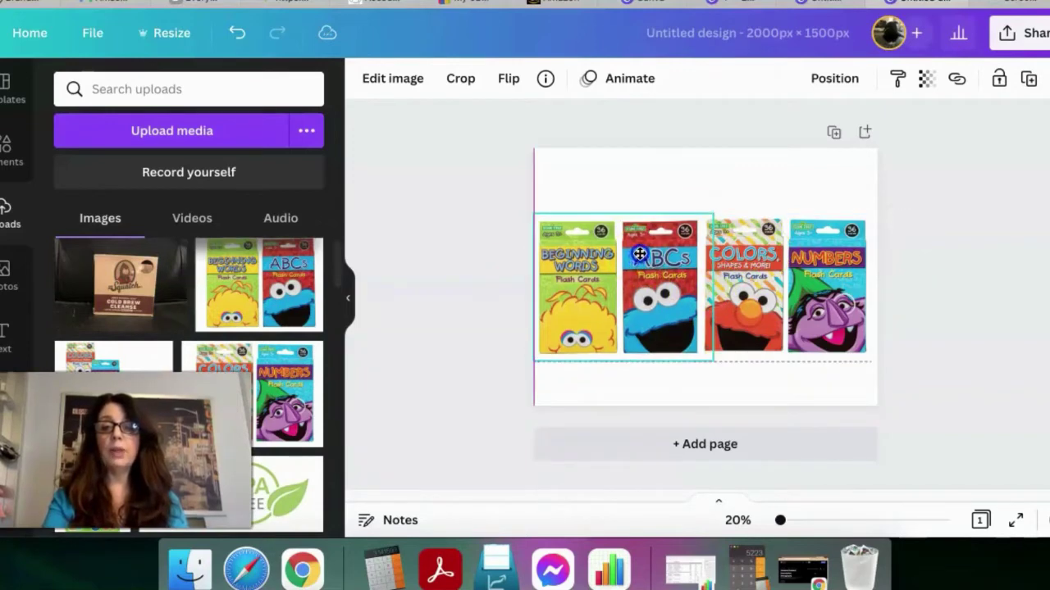
Trim the bottom margin of the Colors and Numbers image and place it directly beside the ABCs card, level with it.
shift+click(748, 270)
click(742, 273)
drag(706, 284, 662, 316)
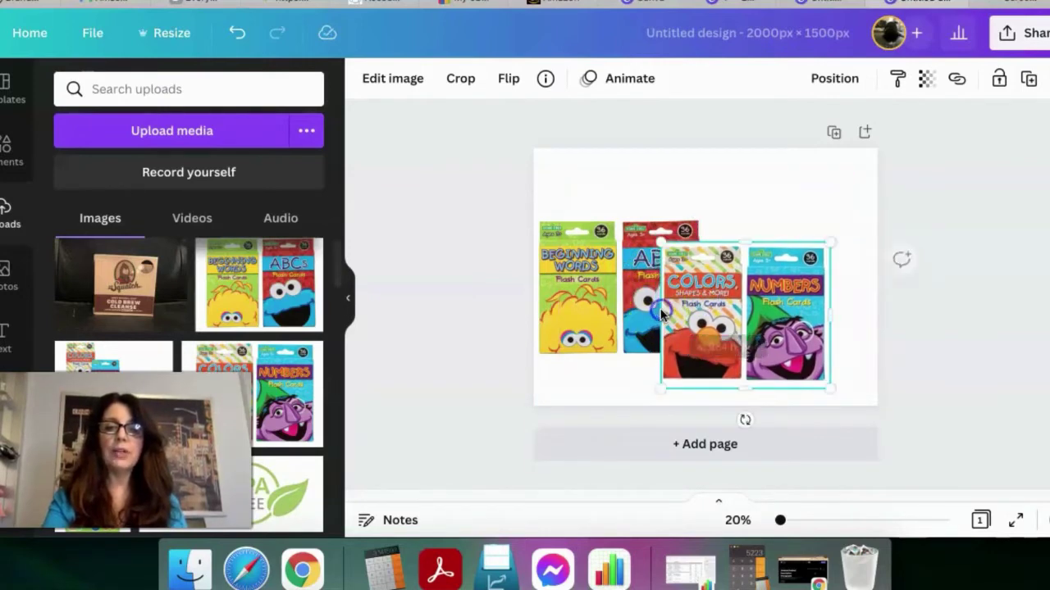
drag(744, 387, 740, 377)
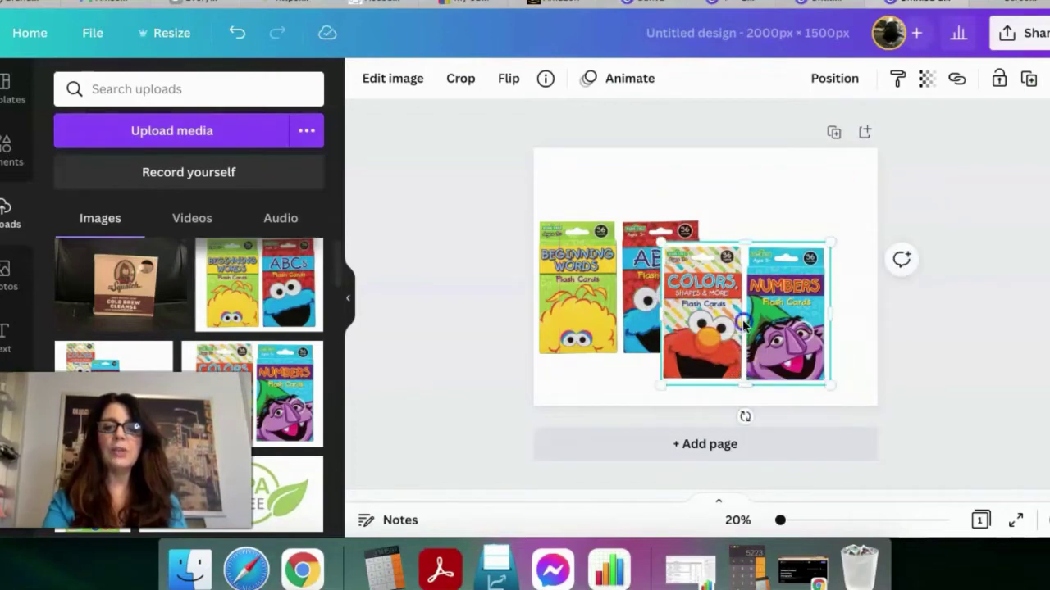
drag(787, 301, 769, 298)
mouse_move(744, 257)
mouse_down()
mouse_move(752, 246)
mouse_move(747, 271)
mouse_up()
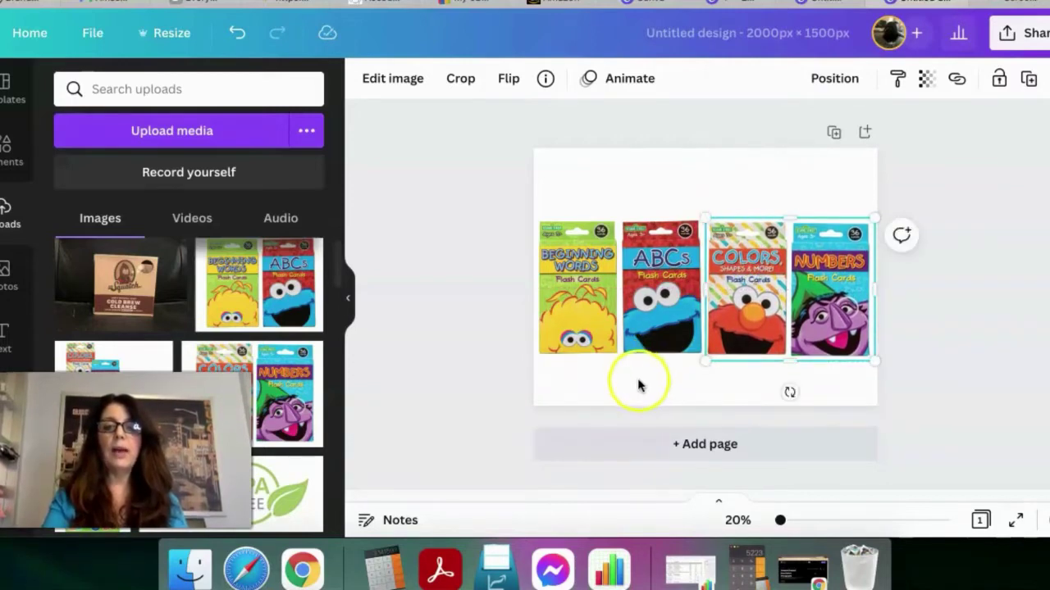
click(640, 386)
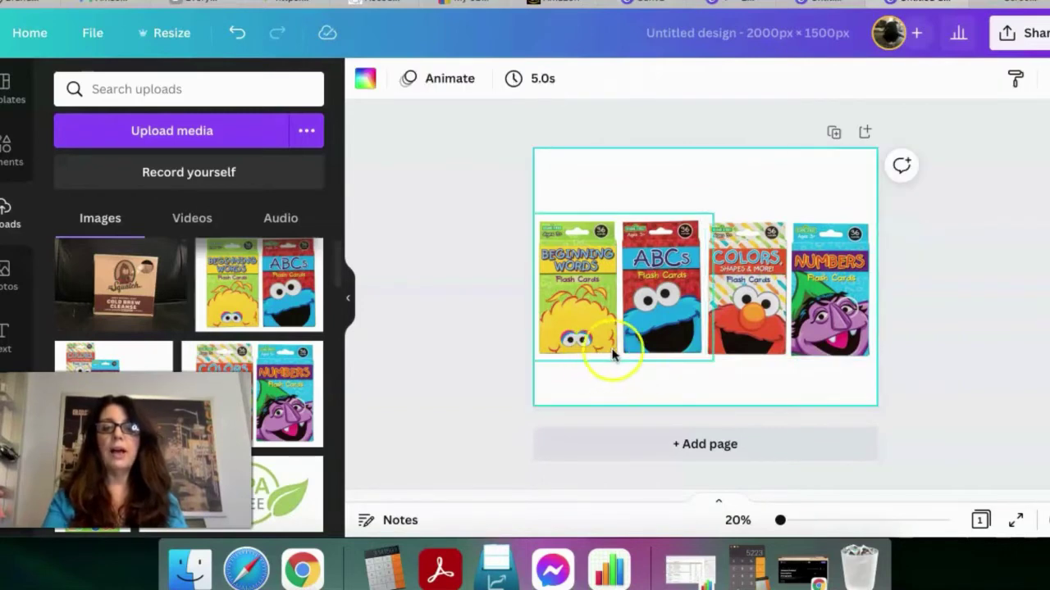
Delete the Colors and Numbers image and the Beginning Words and ABCs image from the page.
scroll(205, 328, down, 3)
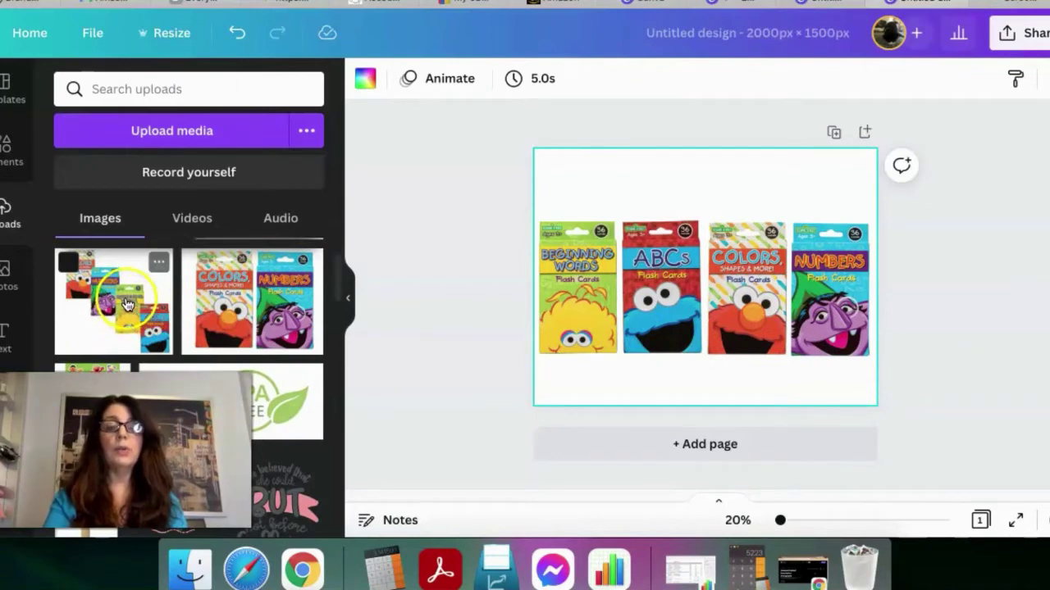
drag(128, 304, 571, 325)
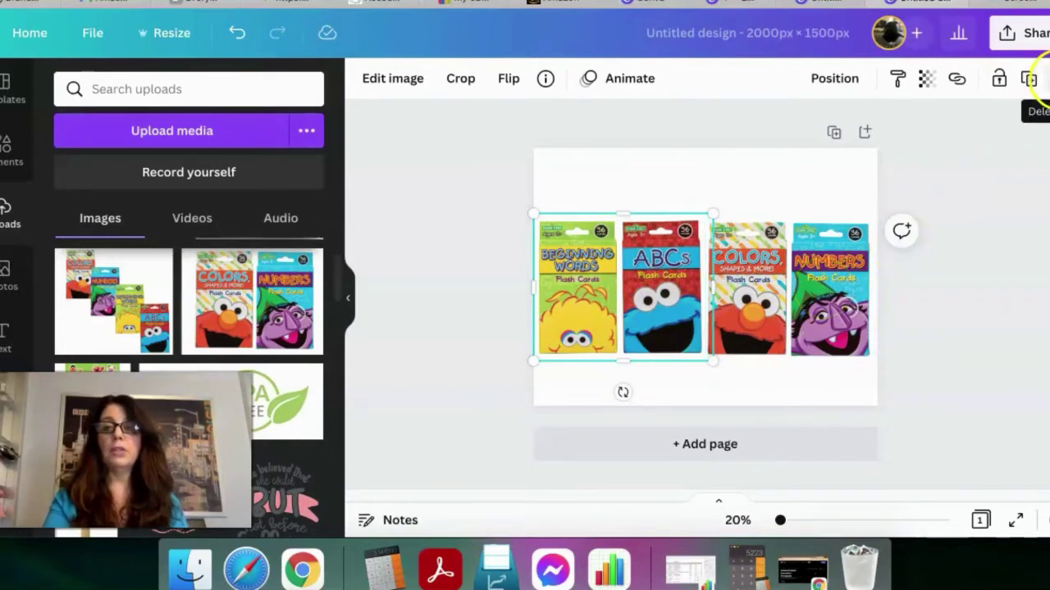
click(781, 279)
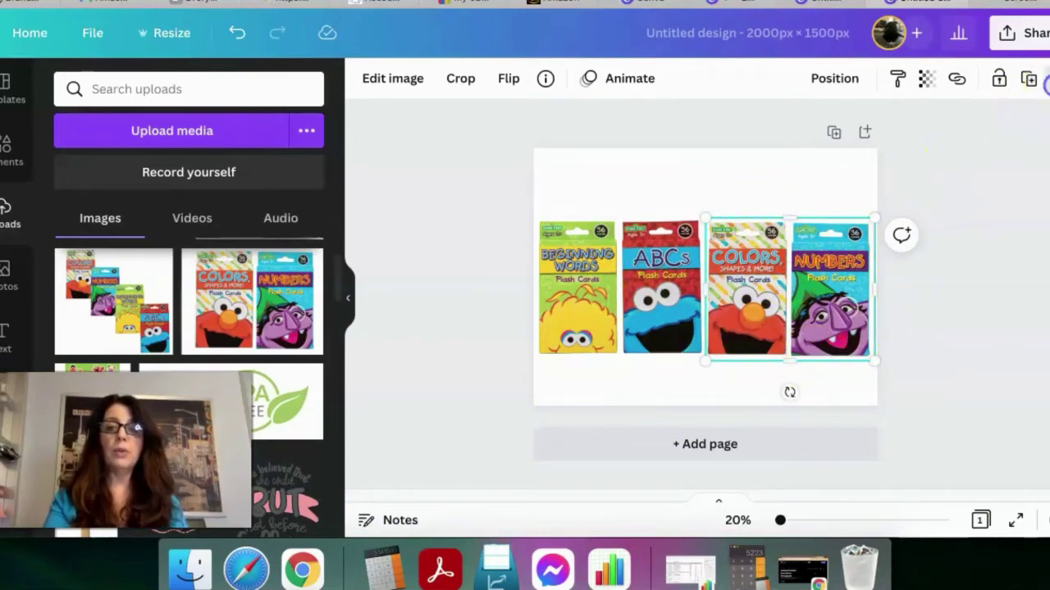
click(1043, 75)
click(601, 279)
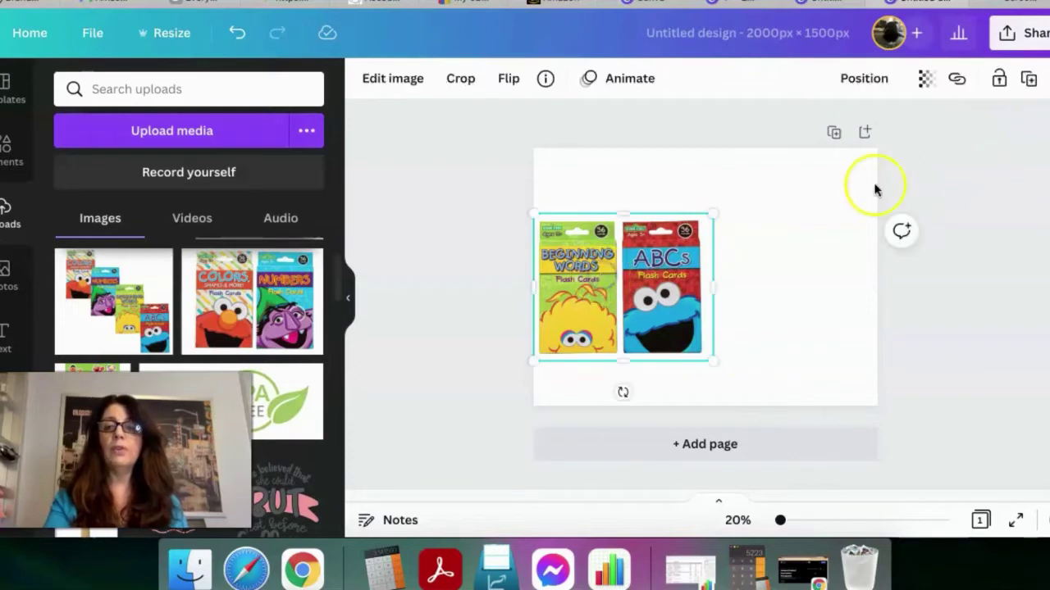
click(1043, 78)
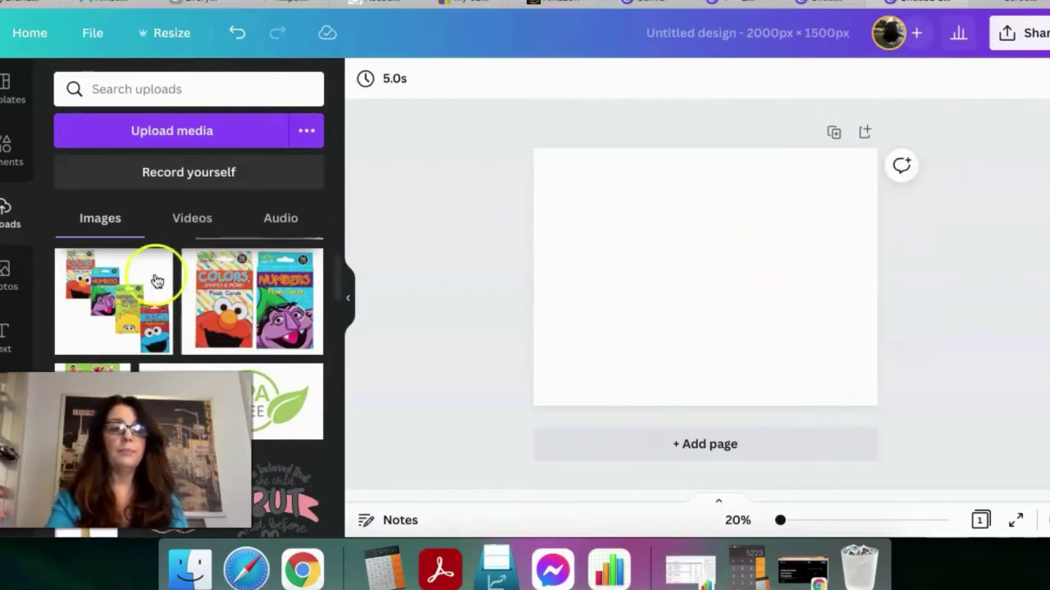
Add the uploaded staggered image of all four flash card sets and enlarge it to the full page height.
click(105, 307)
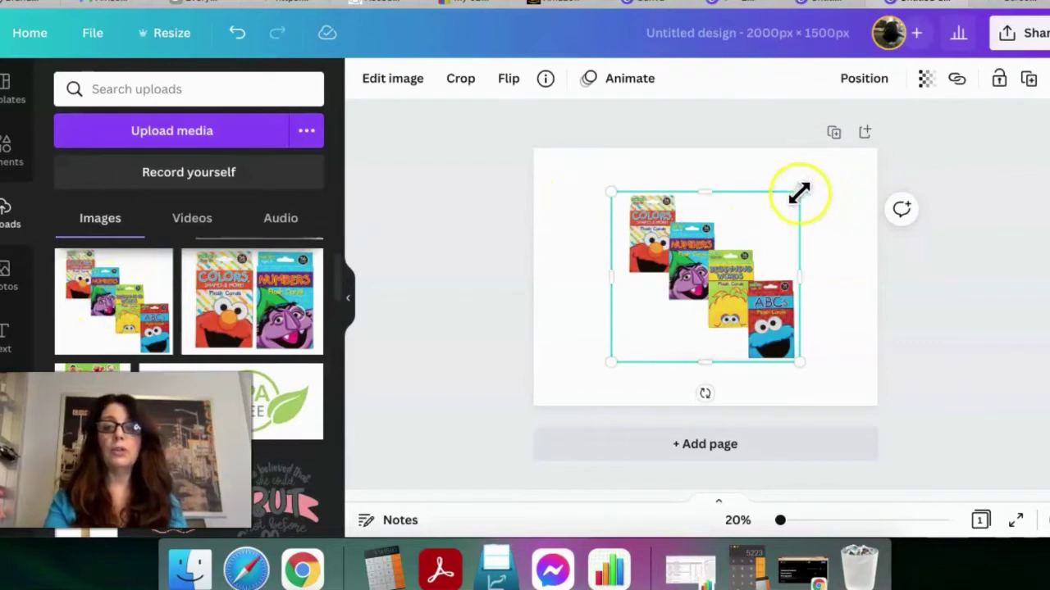
drag(833, 165, 845, 159)
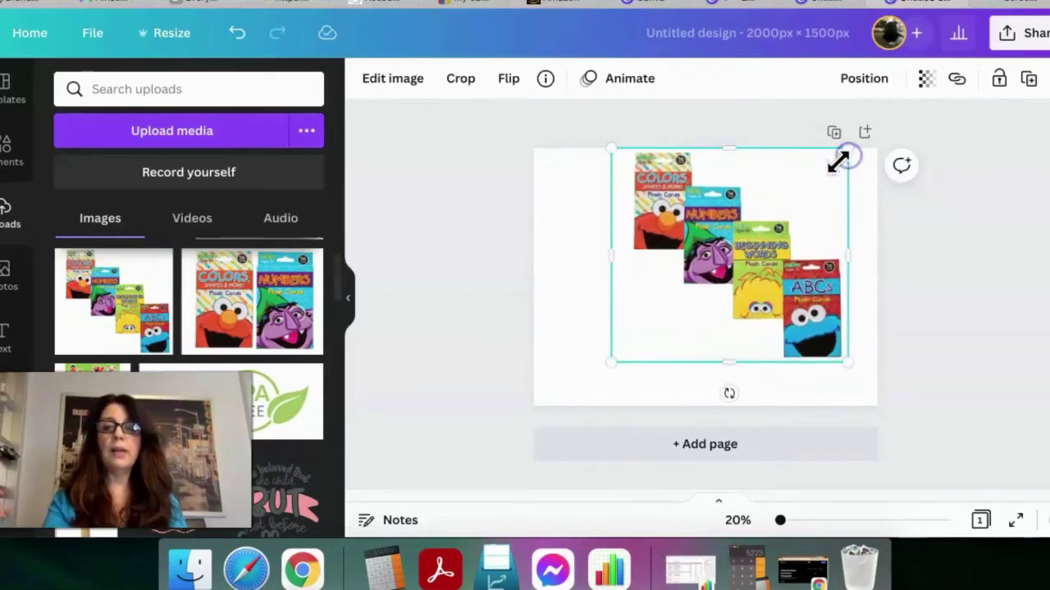
drag(611, 361, 560, 408)
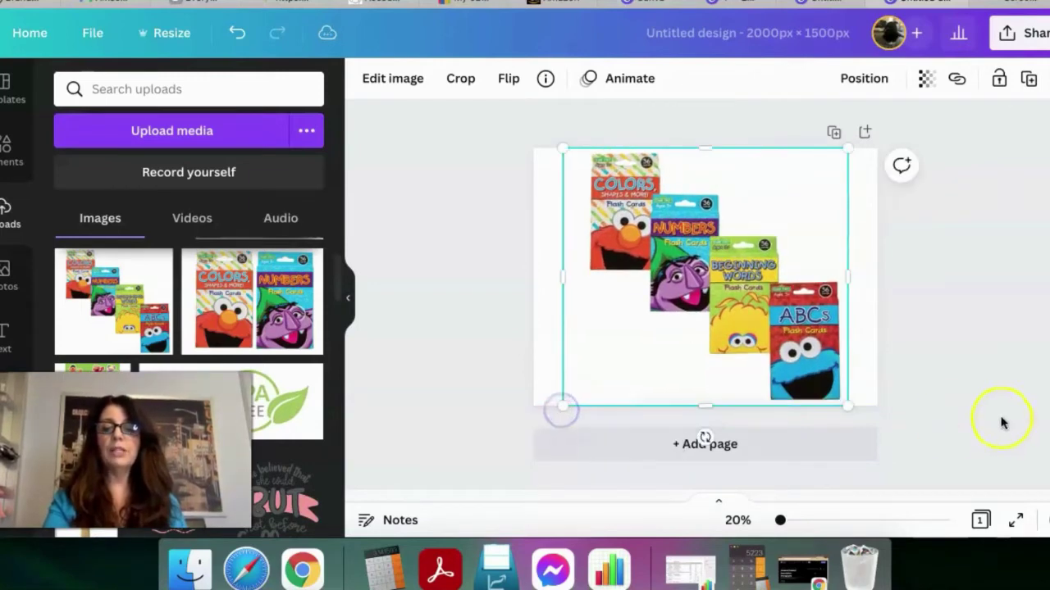
click(1000, 418)
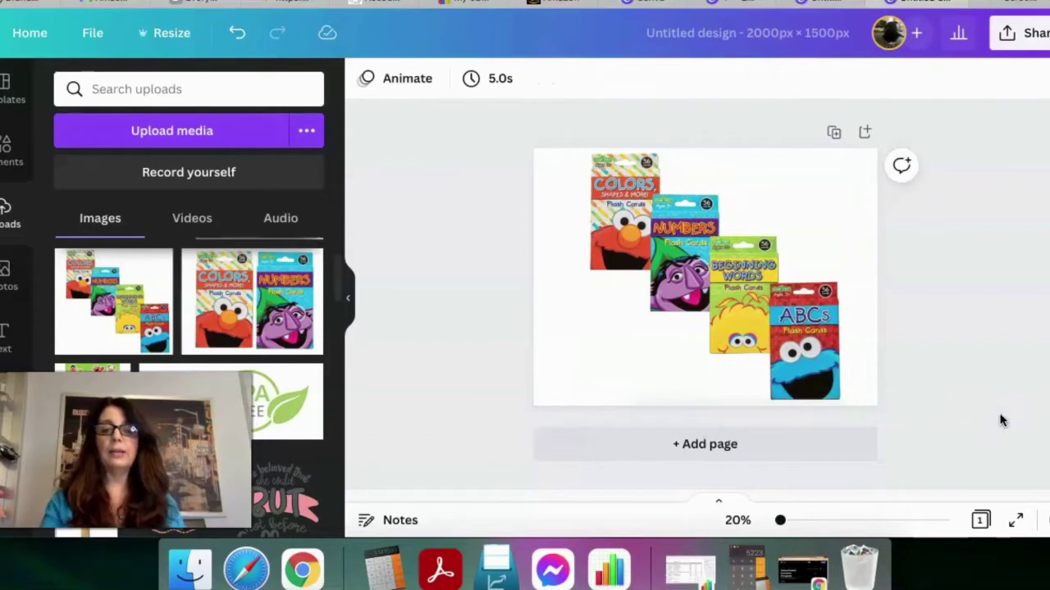
Replace the staggered four-set image with the uploaded Colors and Numbers image.
click(807, 376)
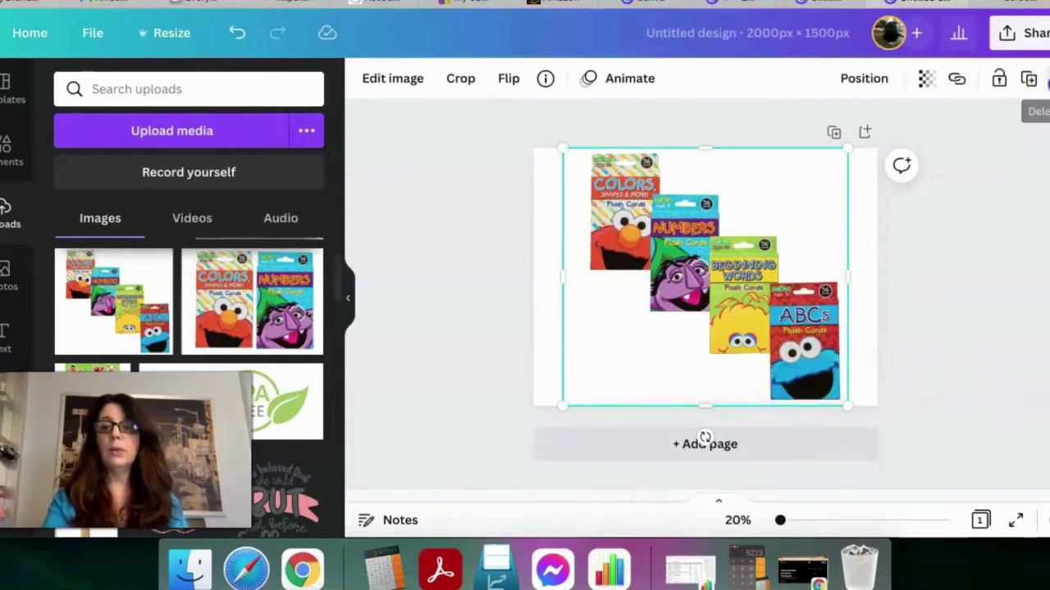
click(1042, 80)
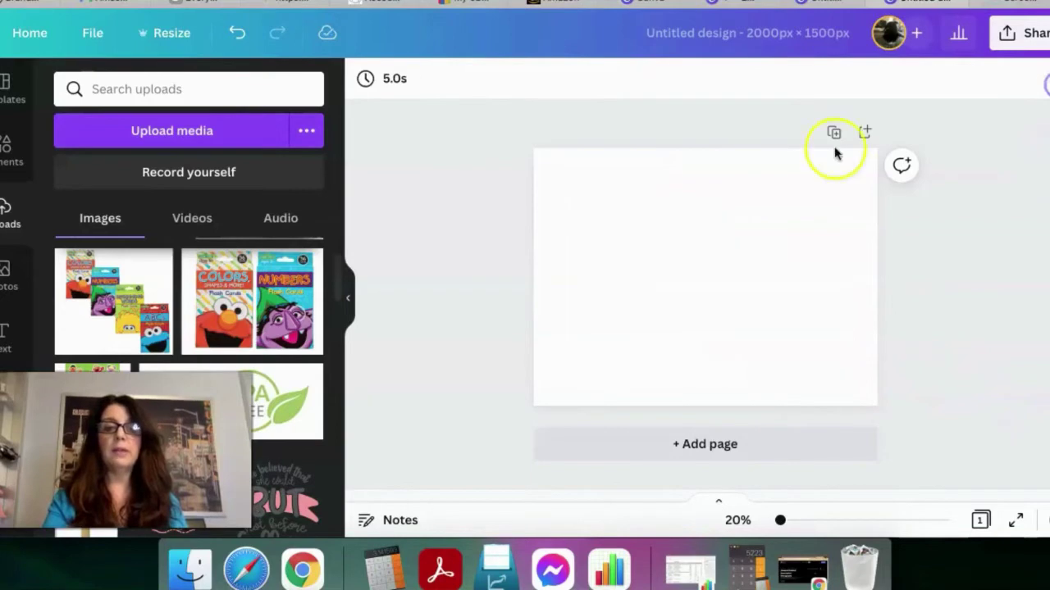
click(270, 315)
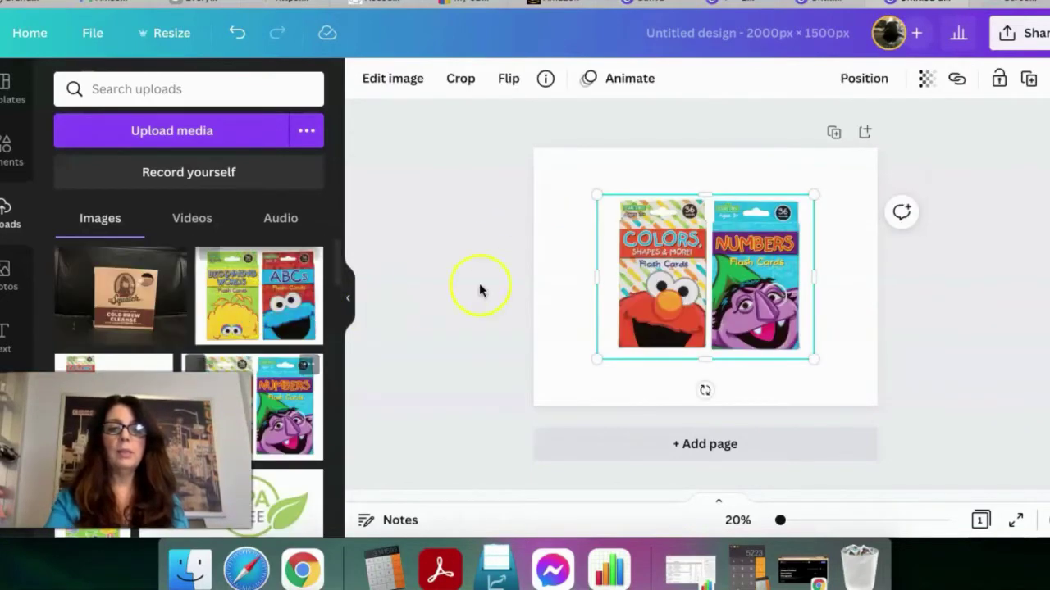
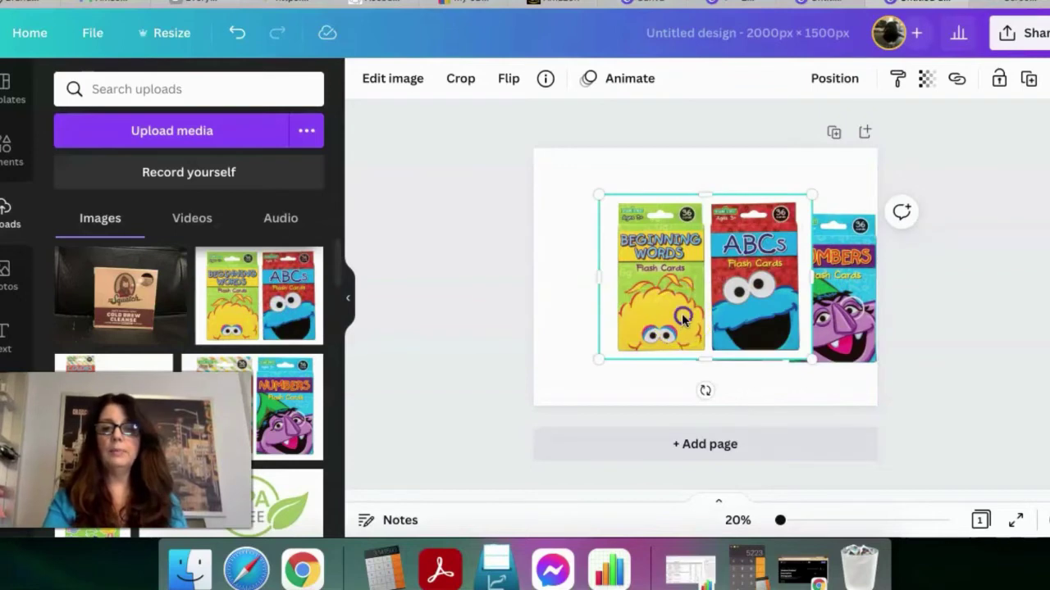
Crop the left margin of the Beginning Words and ABCs image, shrink it to about 996 × 888 px and place it against the page's left edge.
drag(632, 320, 577, 325)
drag(758, 302, 743, 283)
click(540, 286)
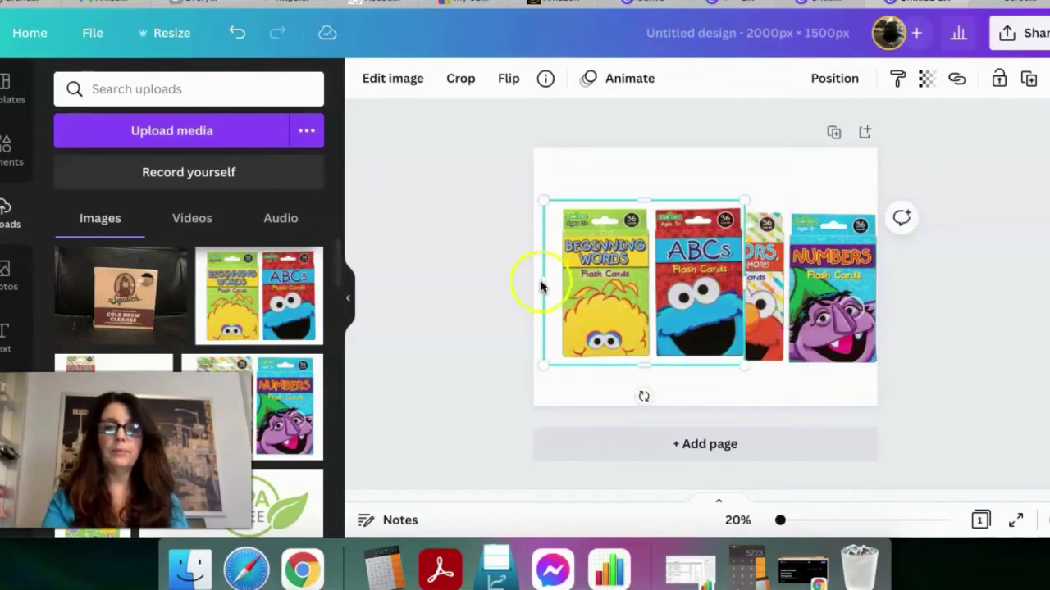
drag(547, 284, 560, 281)
drag(635, 299, 596, 300)
click(703, 207)
drag(695, 220, 692, 226)
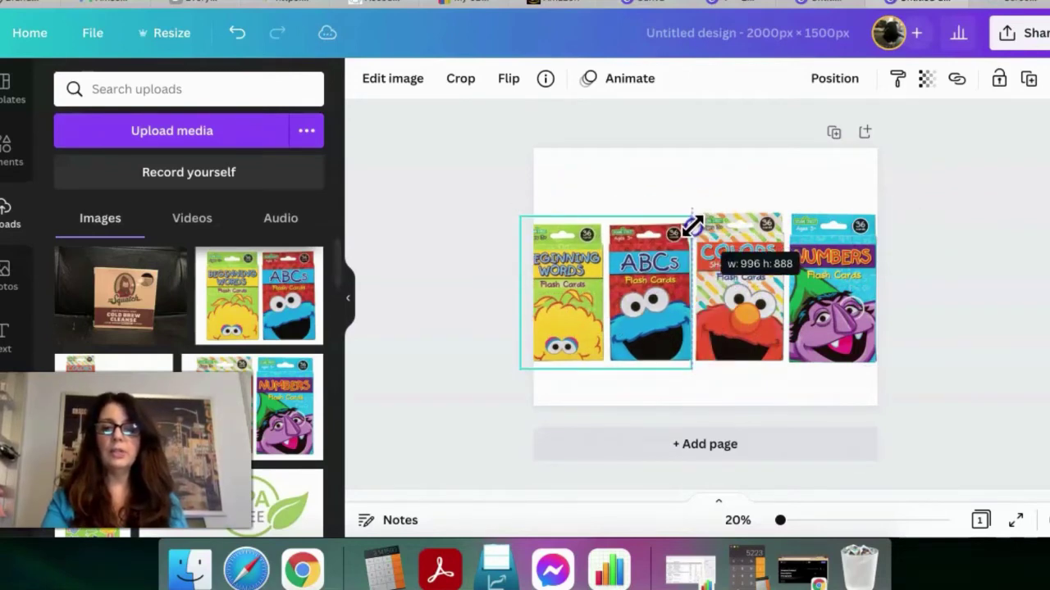
drag(644, 260, 658, 261)
Shrink the Colors and Numbers image and place it beside the ABCs card so all four sets form one row.
click(803, 254)
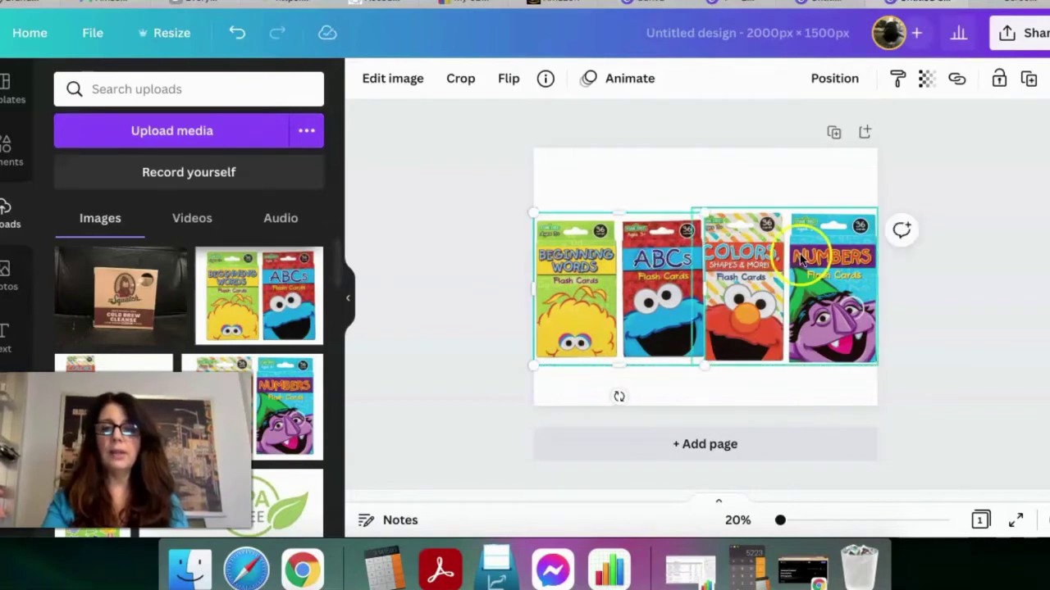
drag(878, 206, 858, 224)
drag(802, 267, 817, 261)
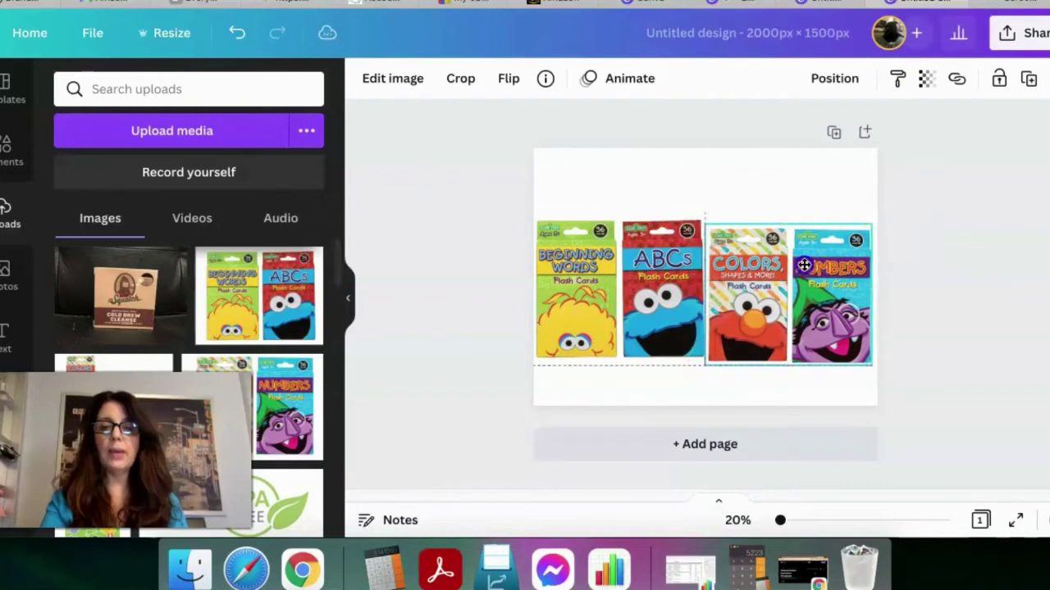
click(656, 283)
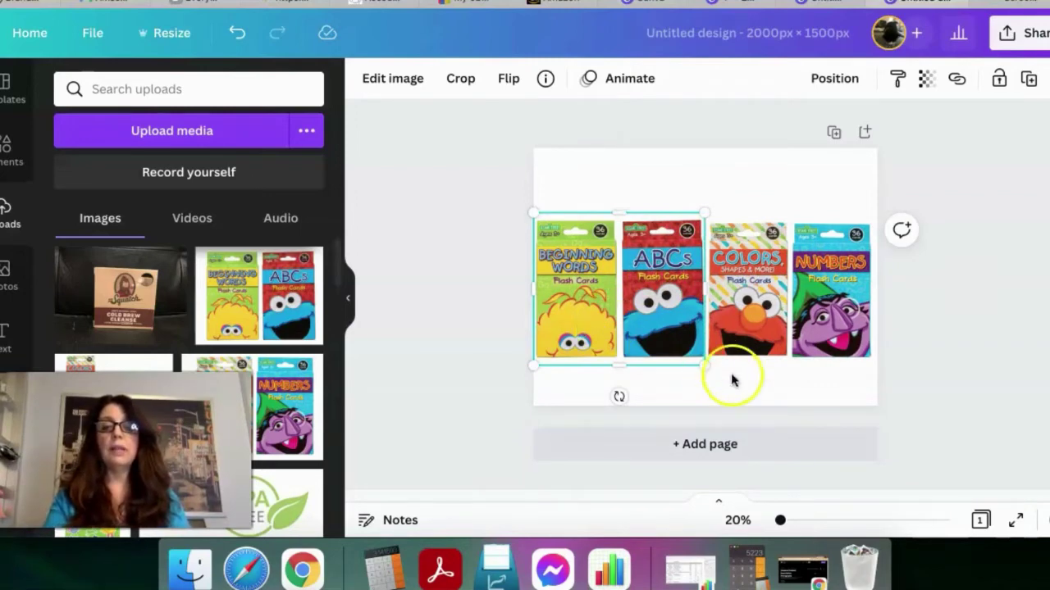
click(733, 379)
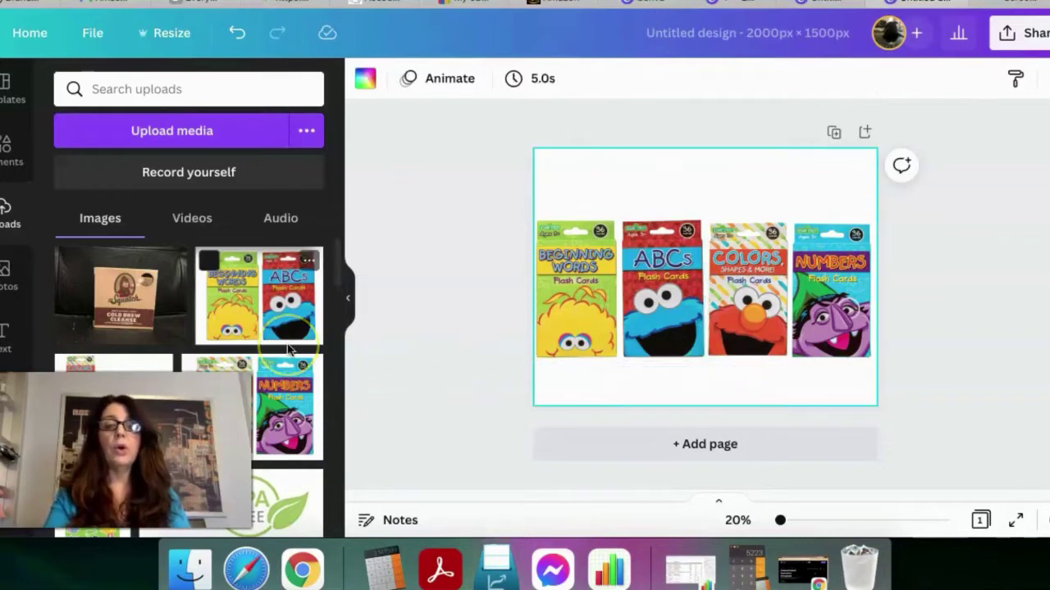
Add the uploaded green sticker sheet image to the page and crop the white margins on both its sides.
scroll(289, 349, down, 2)
scroll(289, 349, down, 2)
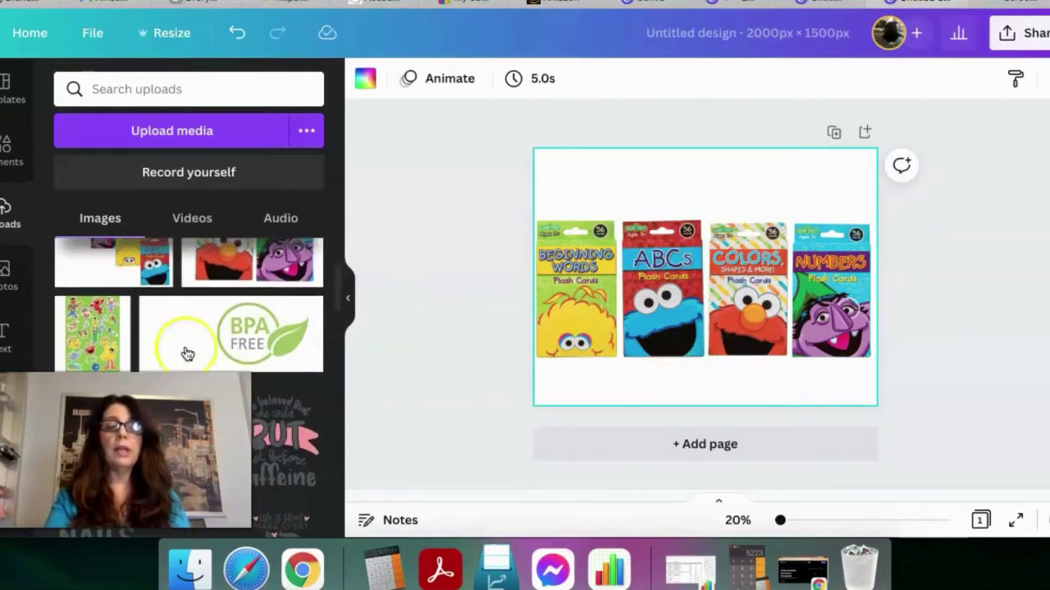
click(80, 351)
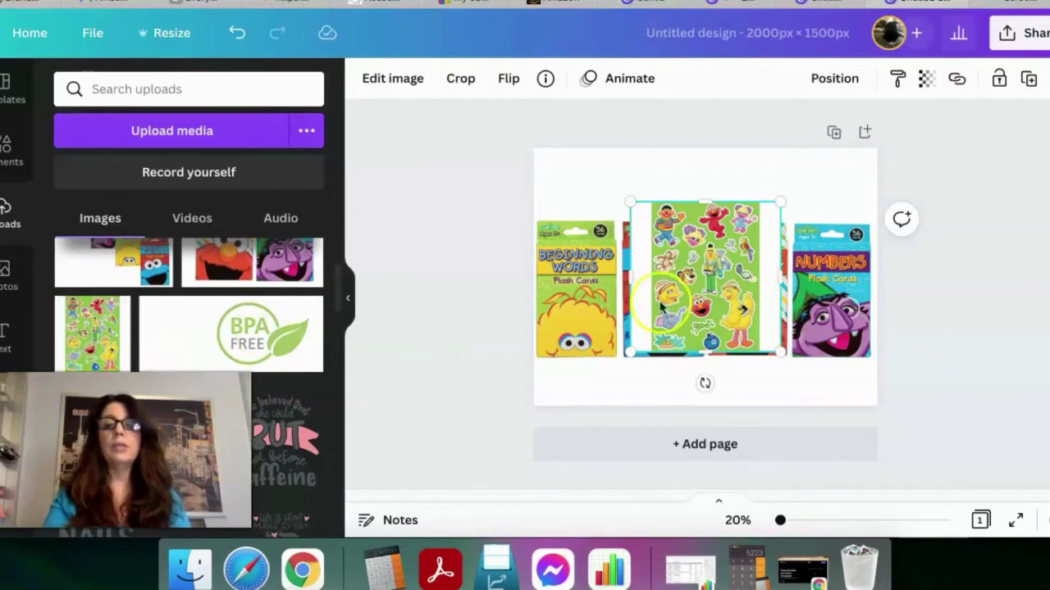
drag(629, 280, 648, 280)
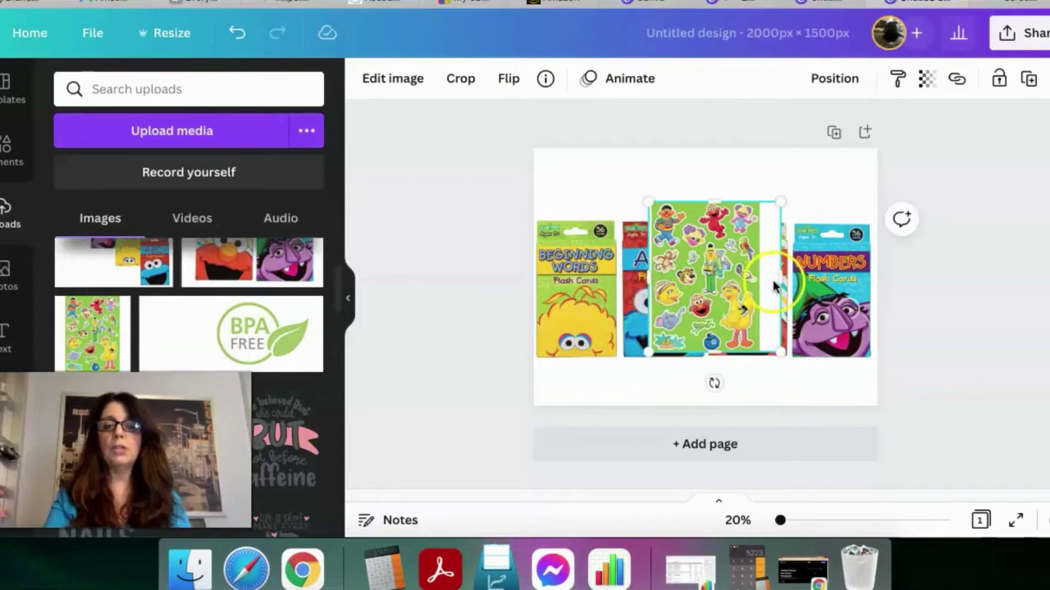
drag(771, 283, 758, 283)
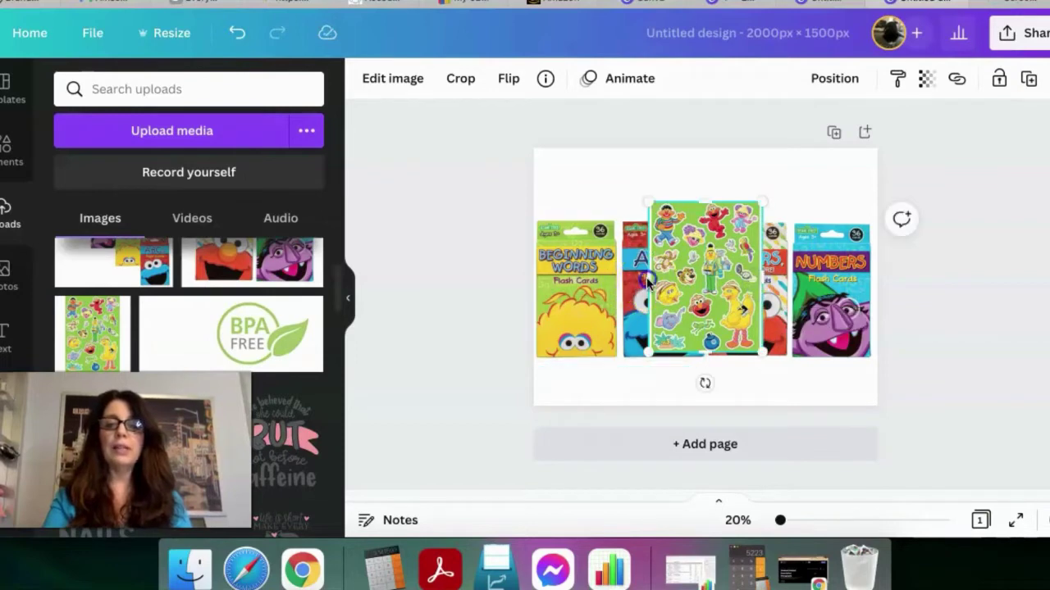
Trim the remaining side margins of the sticker sheet and send it one layer backward, behind the Beginning Words and ABCs image.
drag(647, 279, 648, 279)
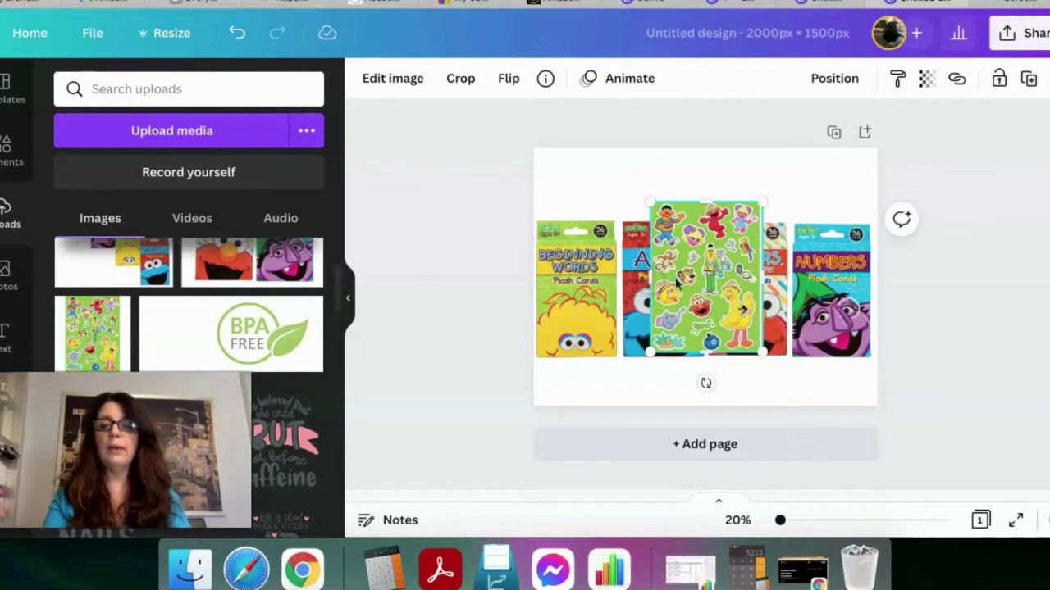
click(759, 283)
drag(755, 283, 755, 282)
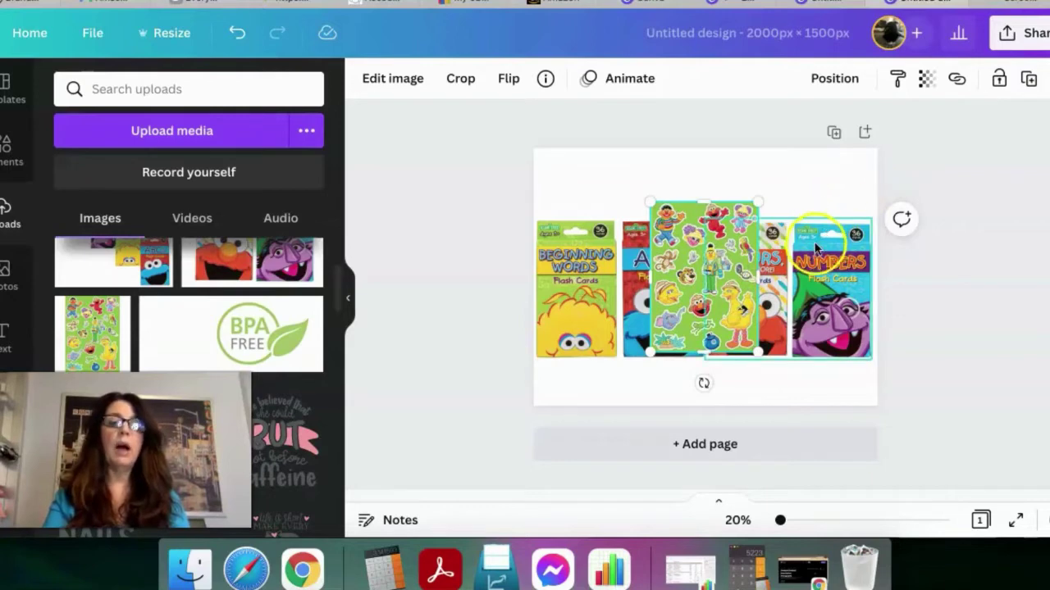
click(833, 82)
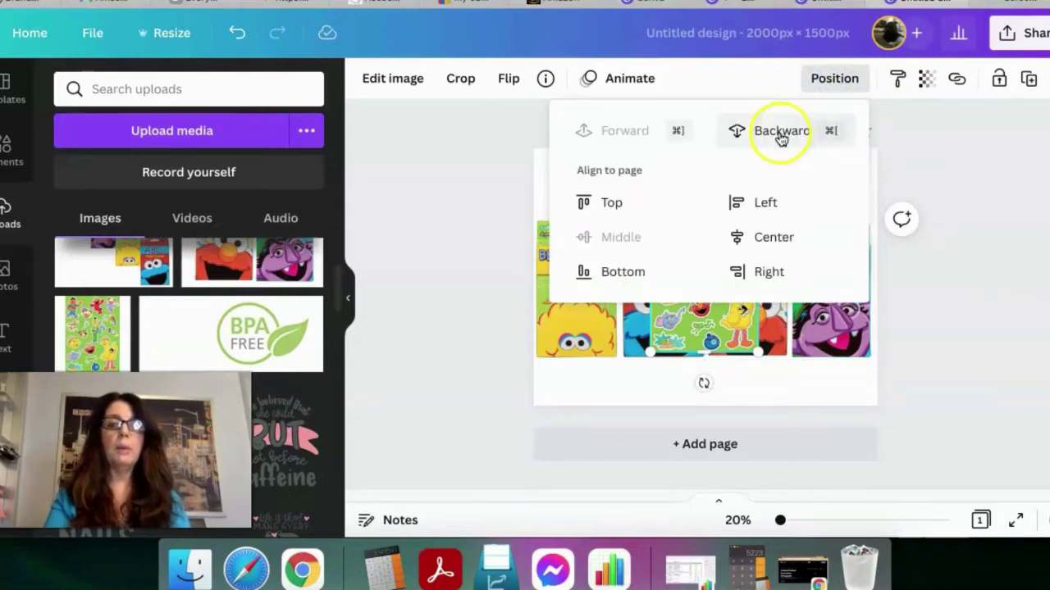
click(780, 136)
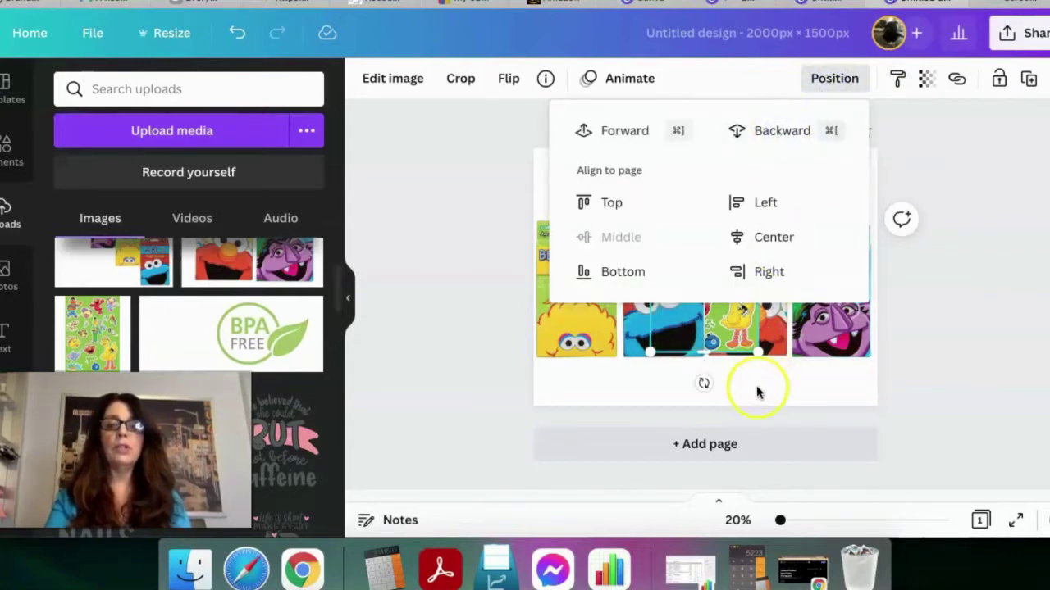
click(757, 393)
Lower the Colors and Numbers image toward the page's bottom edge and bring it one layer forward, in front of the sticker sheet.
click(806, 306)
drag(805, 306, 801, 383)
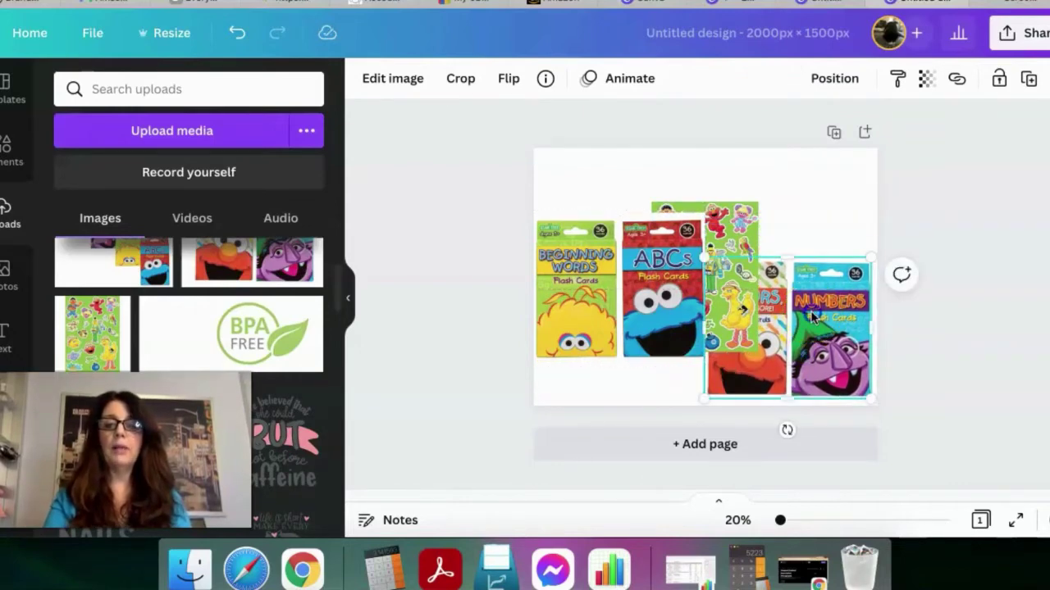
click(831, 79)
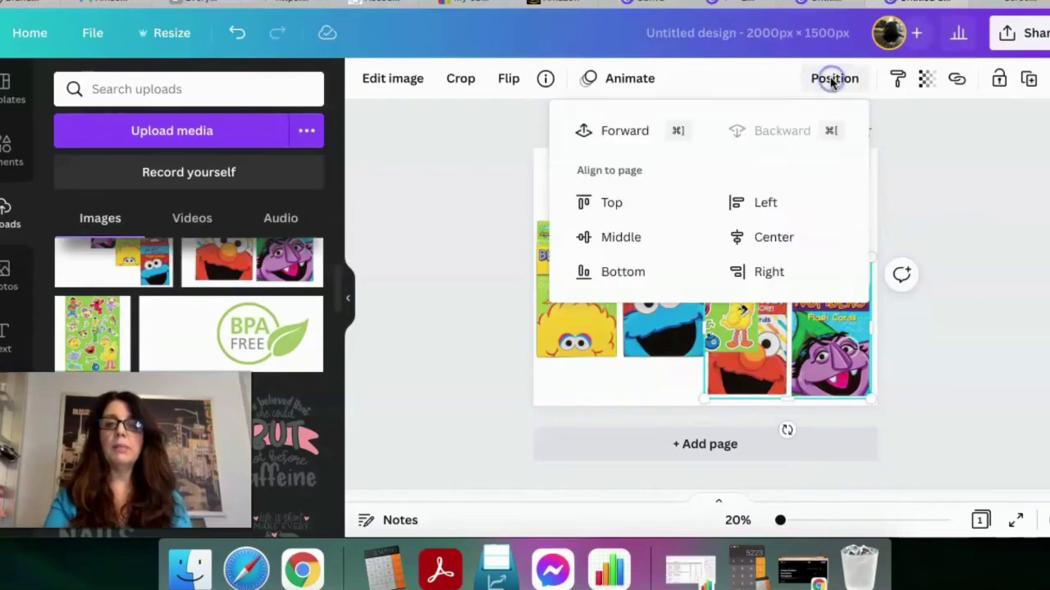
click(617, 131)
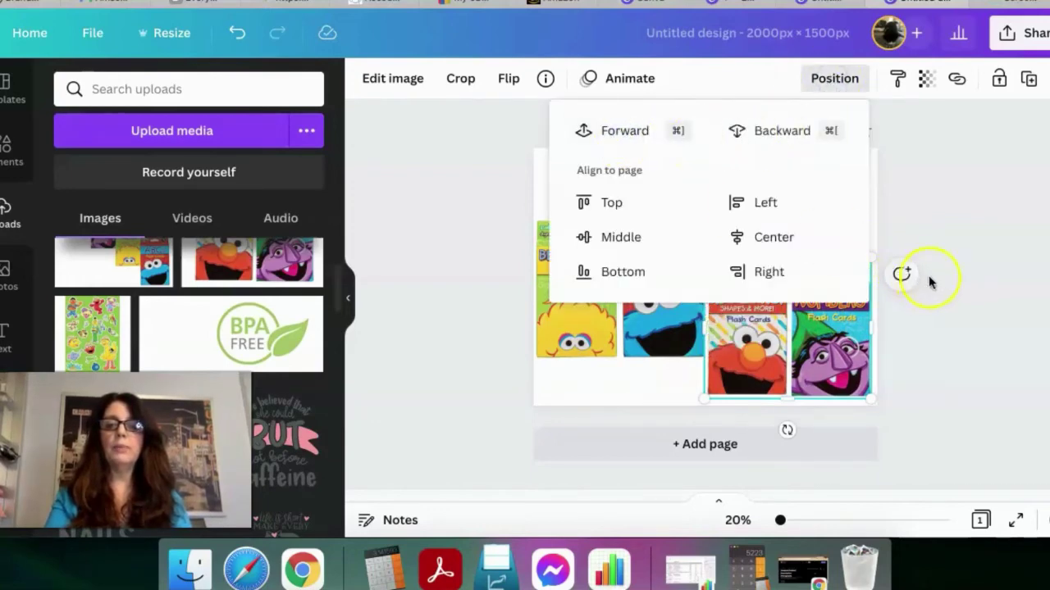
click(932, 214)
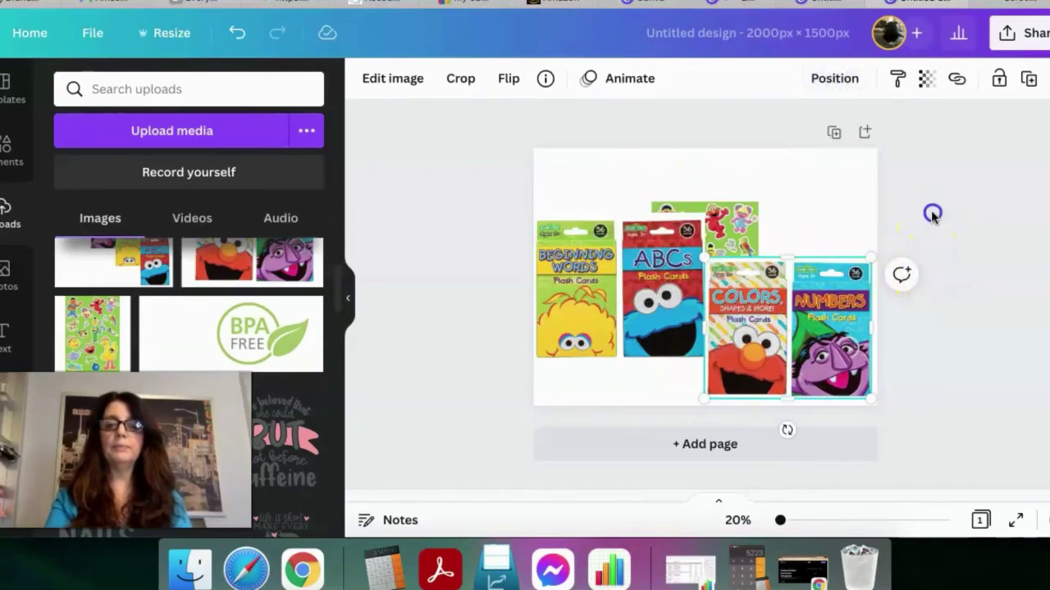
click(981, 199)
Move the sticker sheet up so its upper half shows above the Colors card, keeping the Colors and Numbers image low on the page.
click(744, 332)
drag(744, 328, 732, 255)
drag(728, 212, 761, 178)
drag(855, 357, 831, 385)
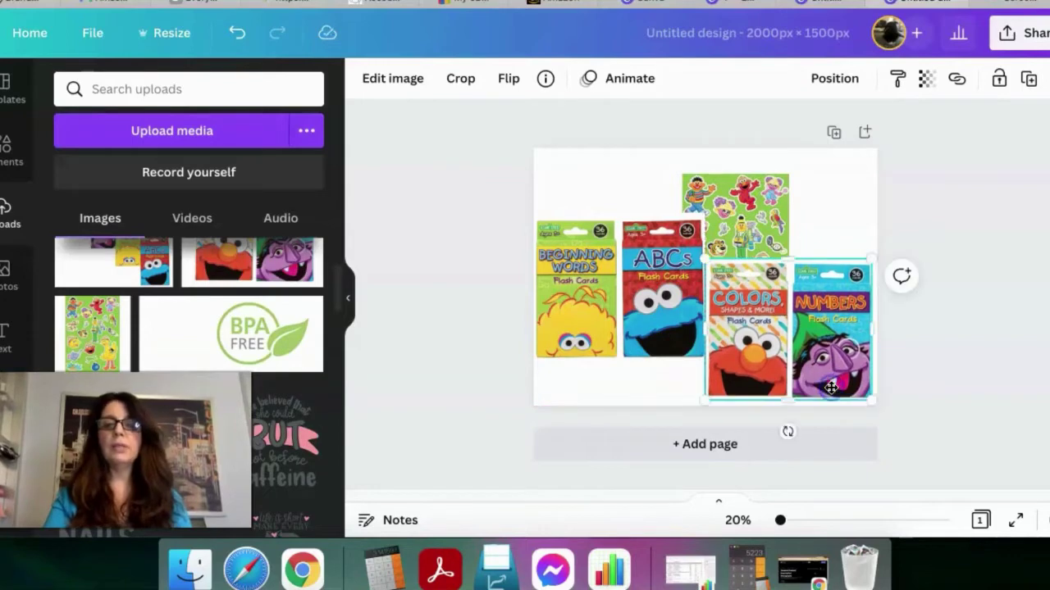
click(734, 226)
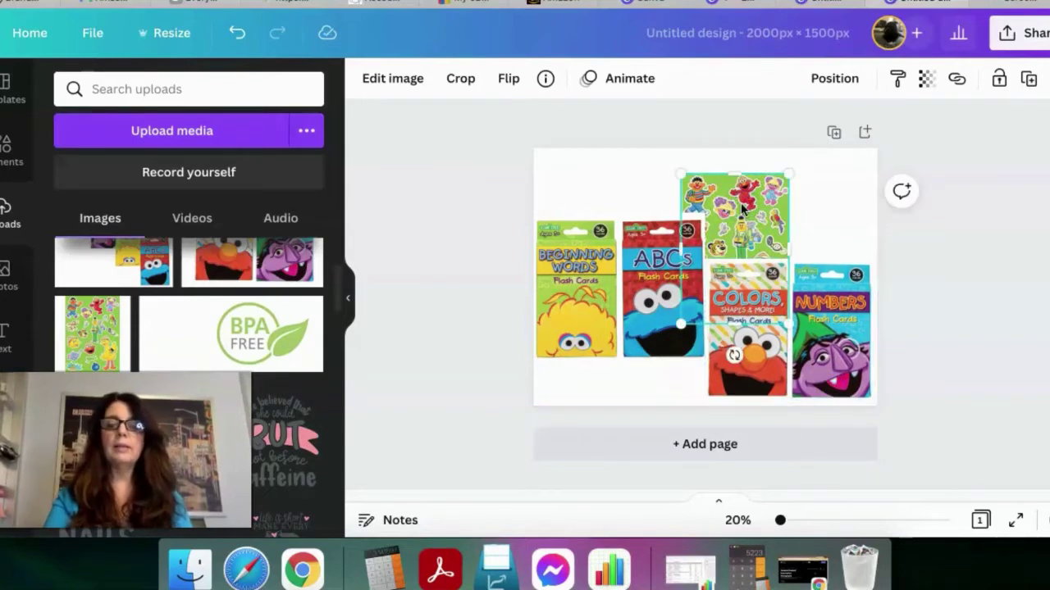
mouse_move(763, 203)
mouse_down()
mouse_move(701, 205)
mouse_move(747, 203)
mouse_up()
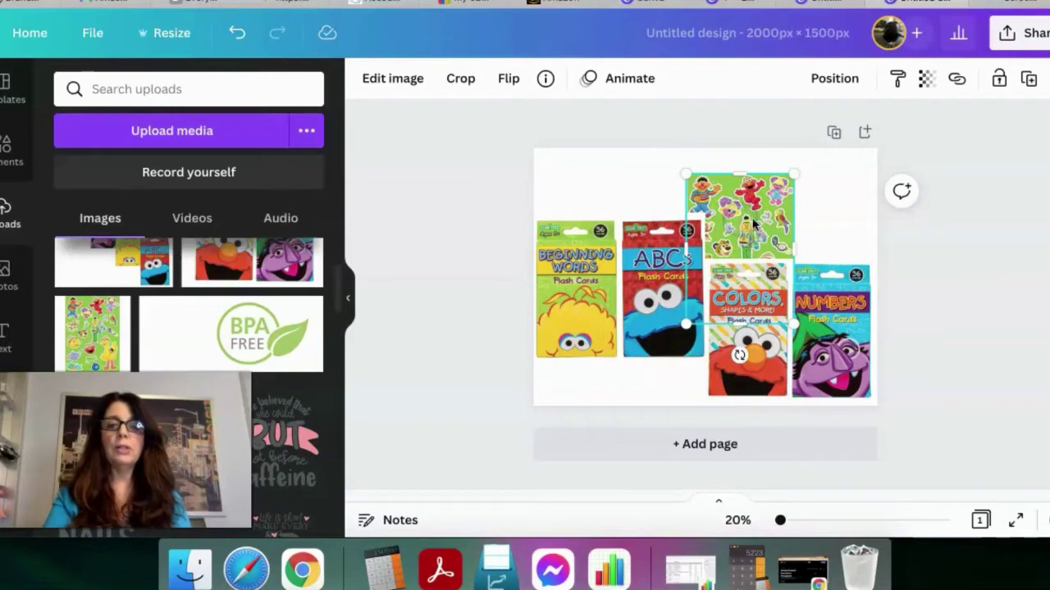
Rotate the sticker sheet about 24° clockwise and move it against the page's top edge, partly behind the Colors and Numbers cards.
click(740, 355)
drag(738, 356, 691, 346)
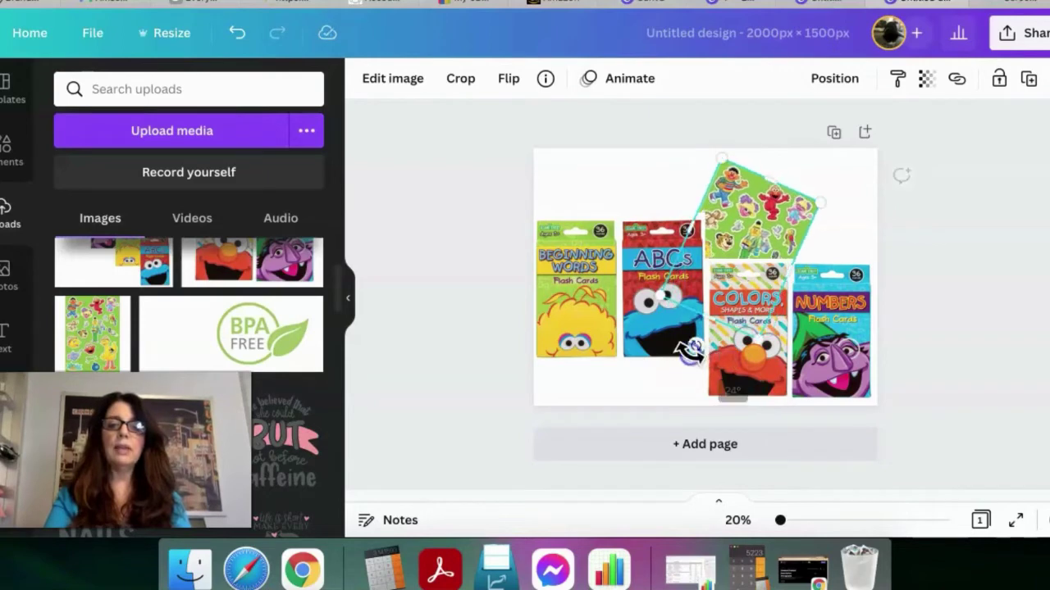
click(753, 232)
drag(773, 220, 797, 211)
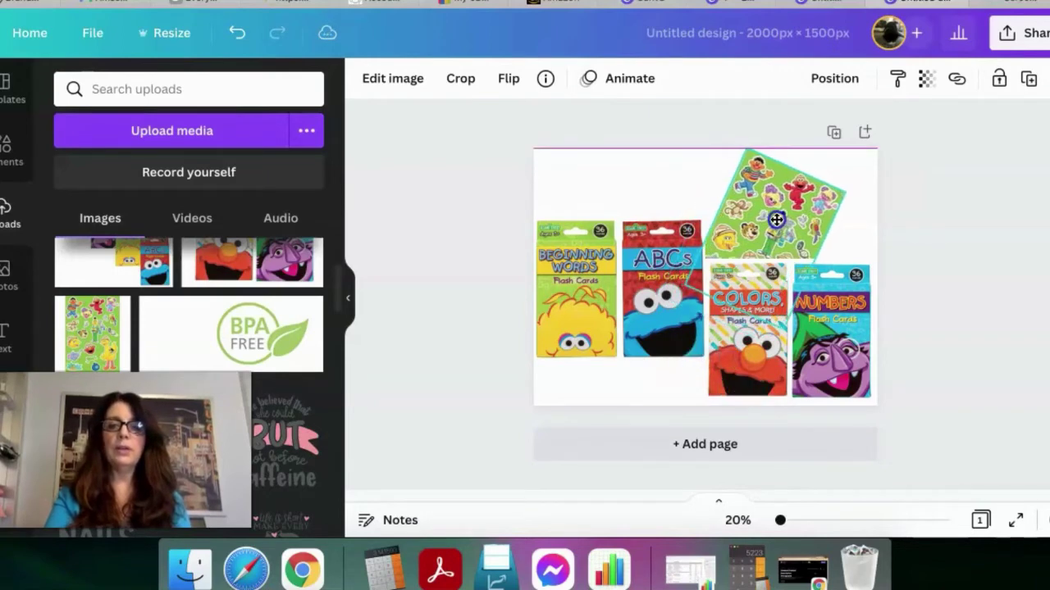
click(642, 389)
click(457, 354)
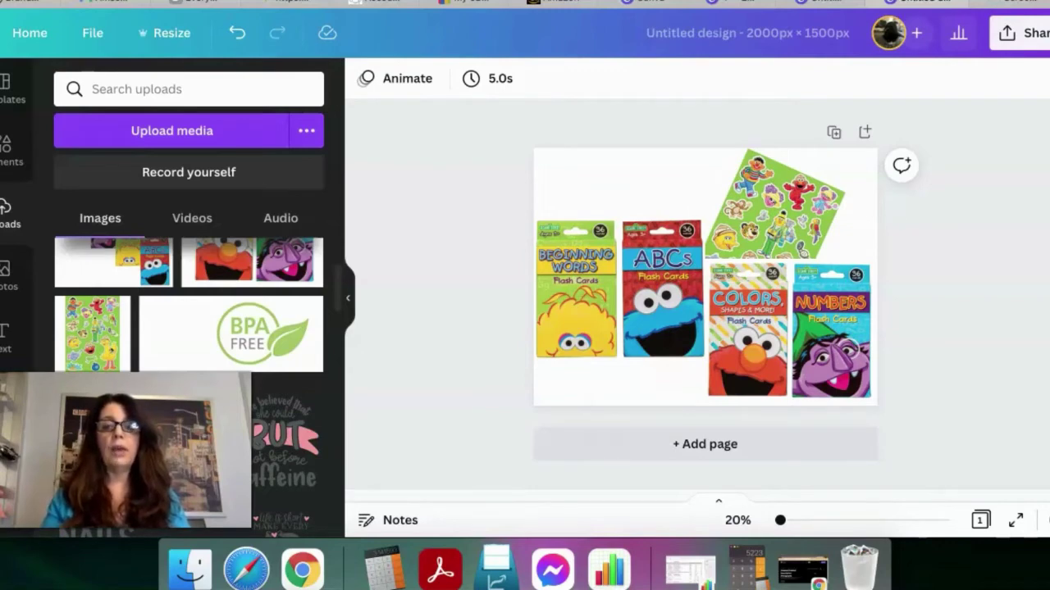
Align the Beginning Words and ABCs image with the Colors and Numbers image in one row, and raise the row slightly off the page bottom.
drag(628, 283, 632, 325)
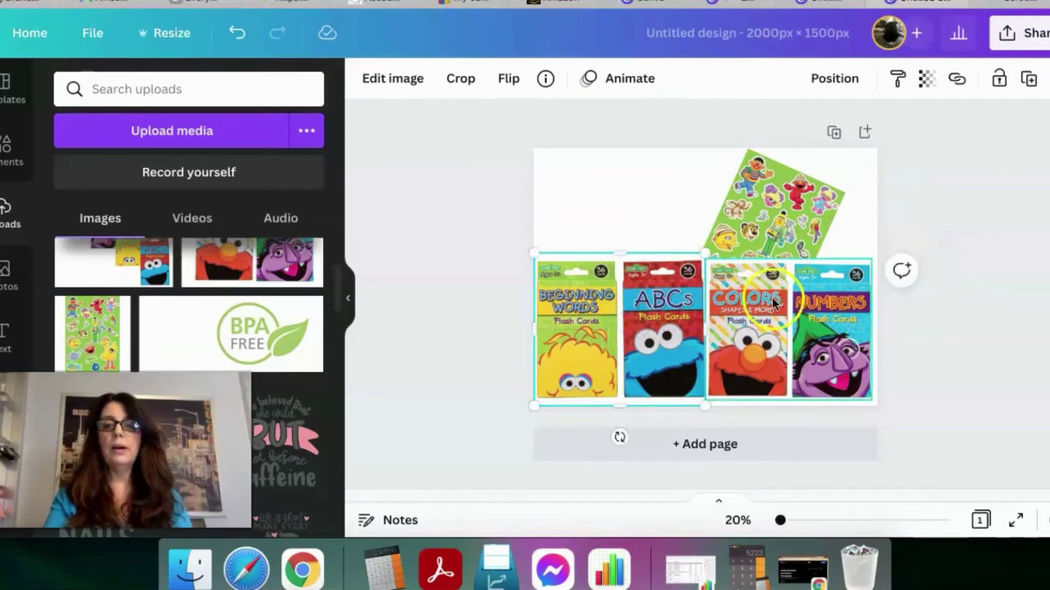
drag(764, 205, 720, 210)
drag(785, 323, 784, 312)
click(636, 334)
drag(636, 334, 636, 314)
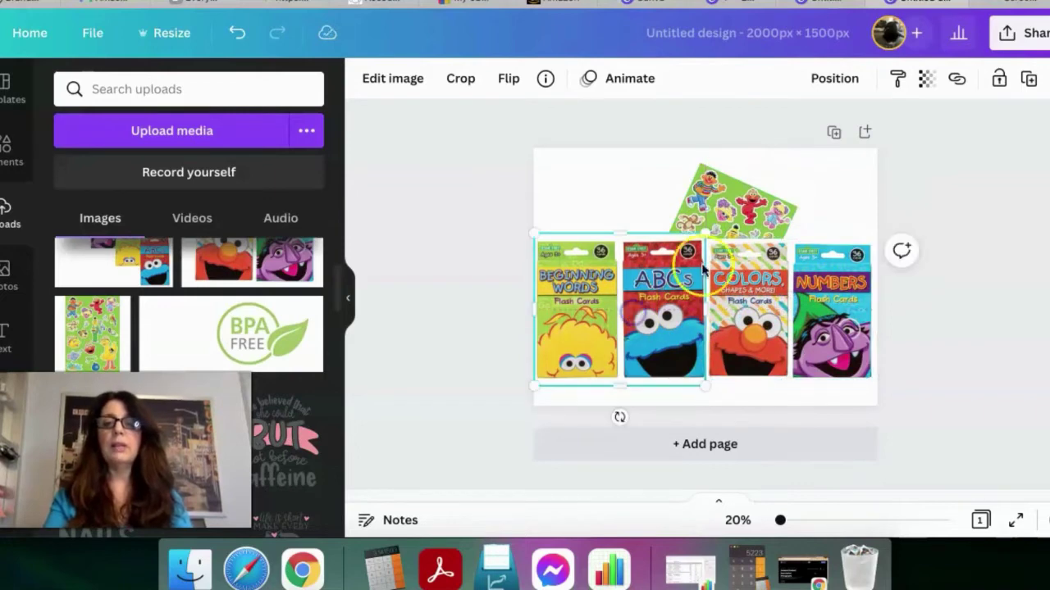
Reposition the tilted sticker sheet so it peeks out above the Colors and Numbers cards, slightly below the page's top edge.
click(773, 202)
drag(803, 194, 847, 191)
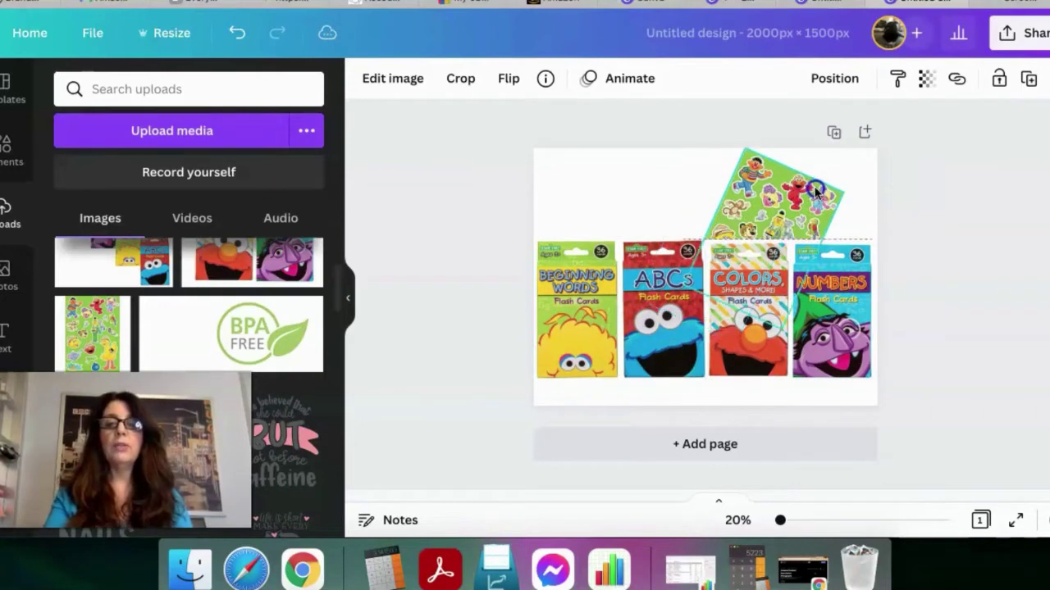
click(943, 308)
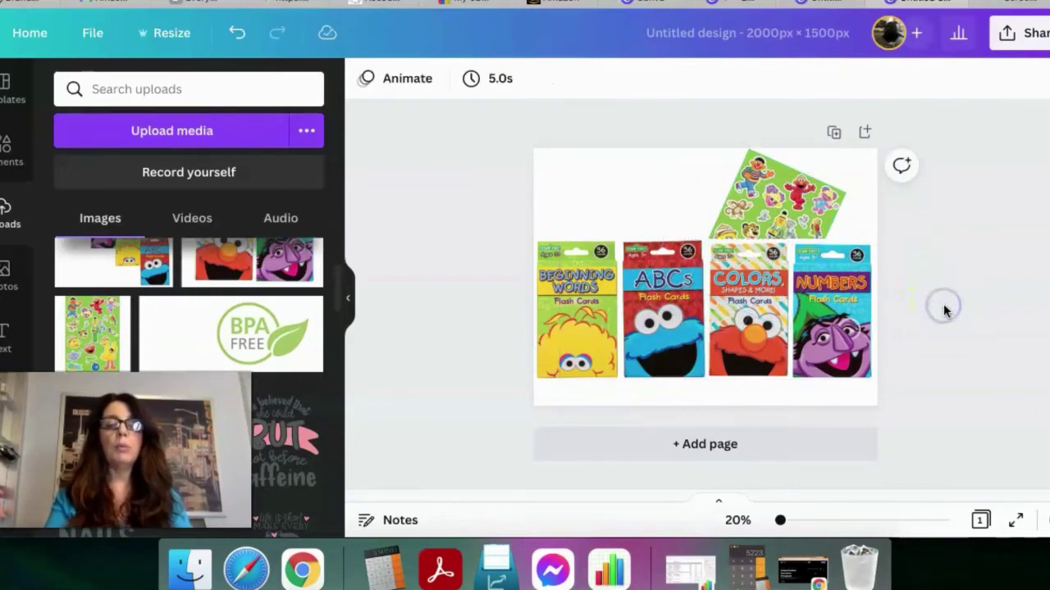
click(802, 220)
drag(802, 220, 810, 226)
click(935, 271)
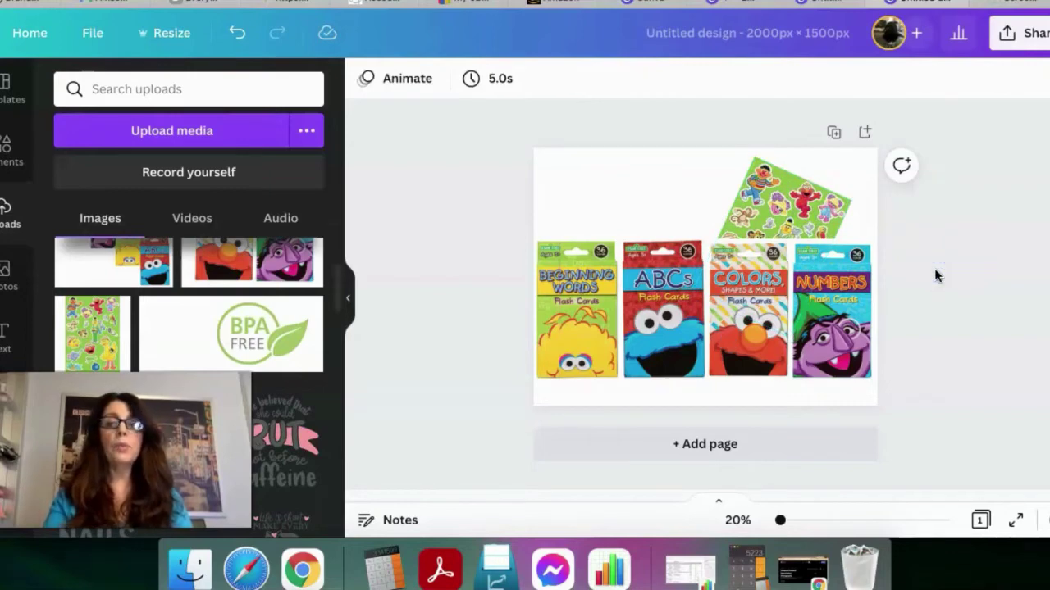
Download the design as a PNG at 2000 × 1500 px.
click(1035, 41)
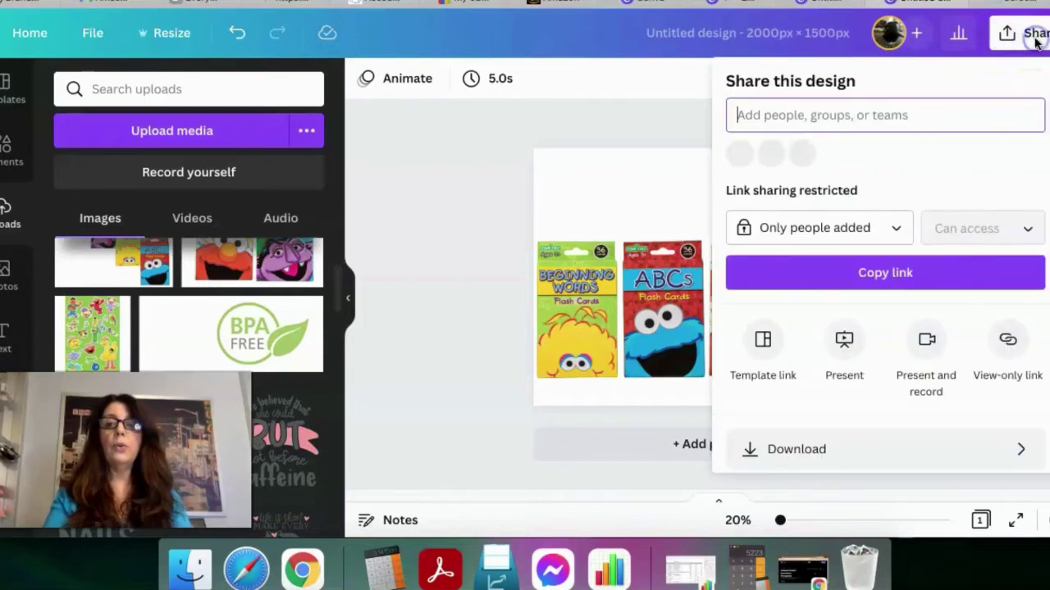
scroll(867, 345, down, 2)
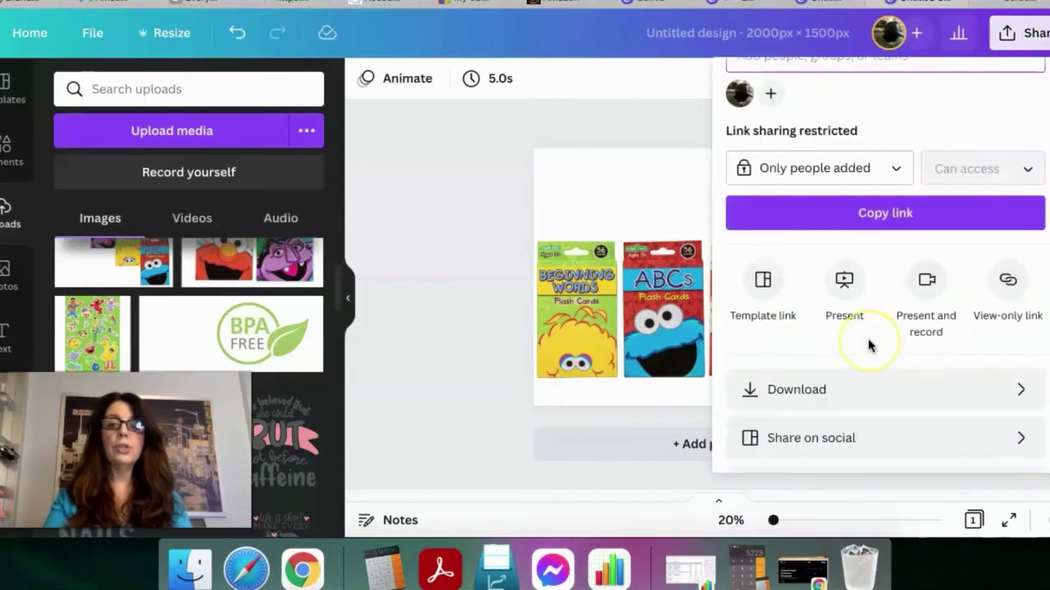
scroll(867, 345, down, 2)
click(823, 307)
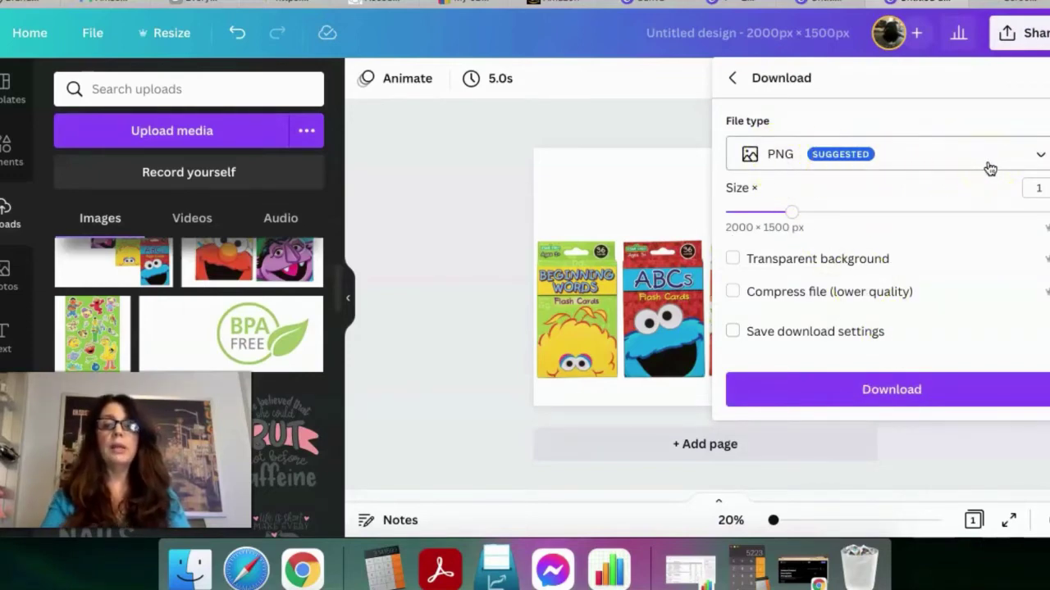
click(928, 392)
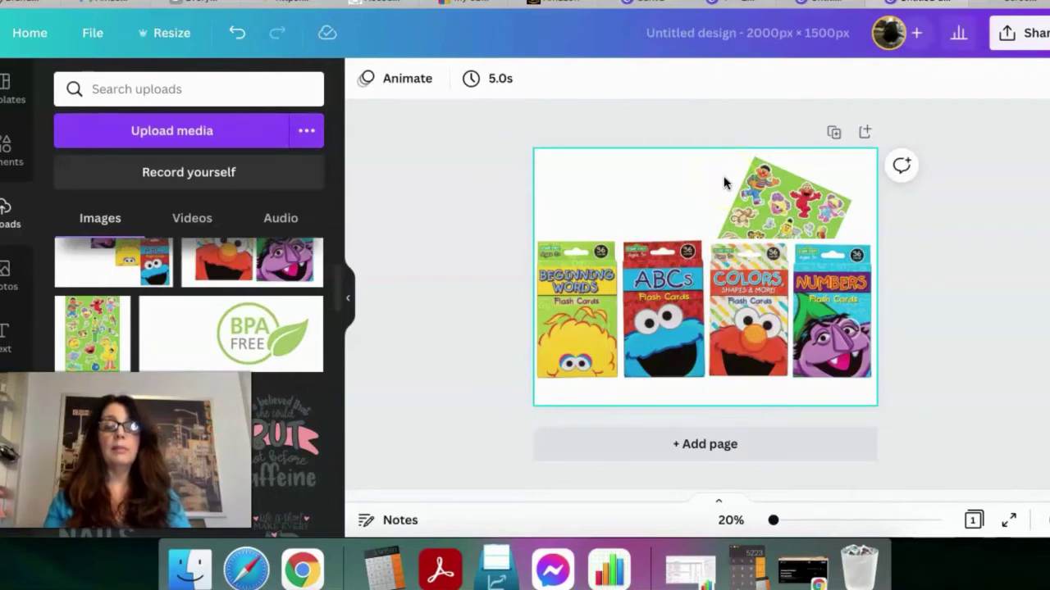
Delete the sticker sheet and the Colors and Numbers image from the page.
click(792, 204)
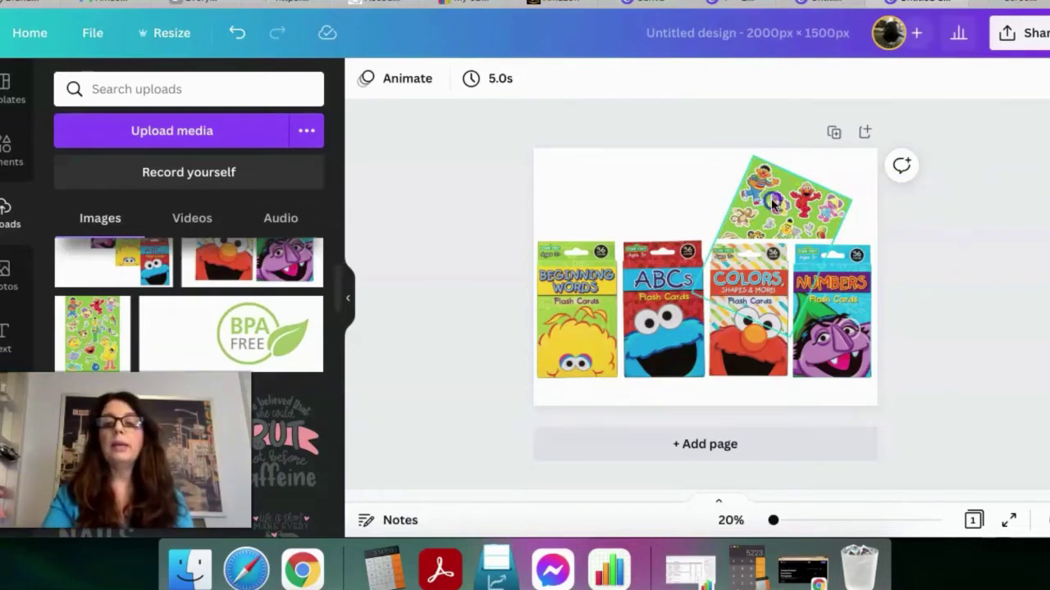
click(780, 201)
click(1047, 78)
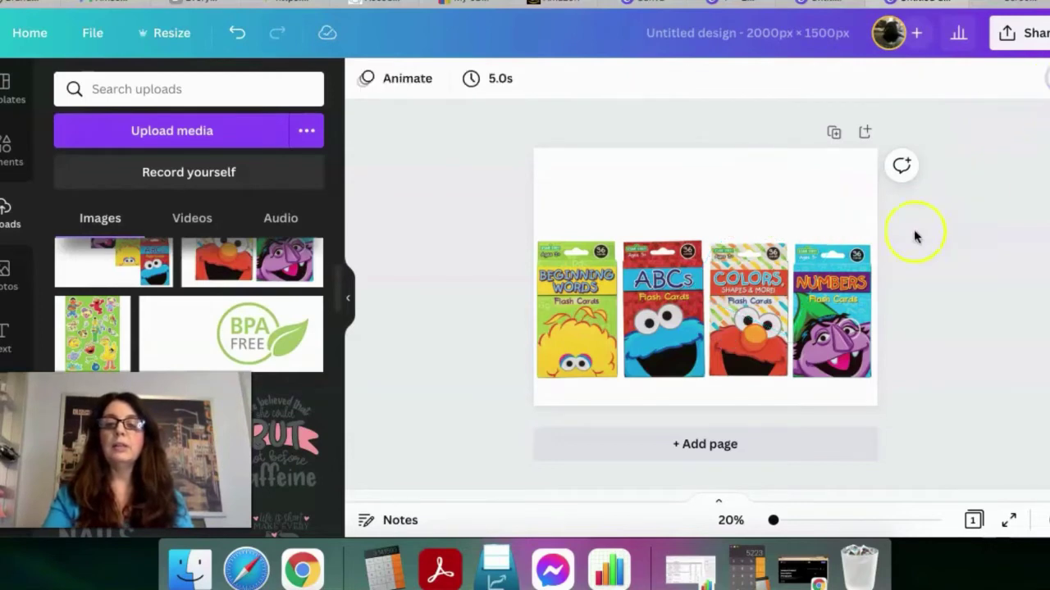
click(816, 300)
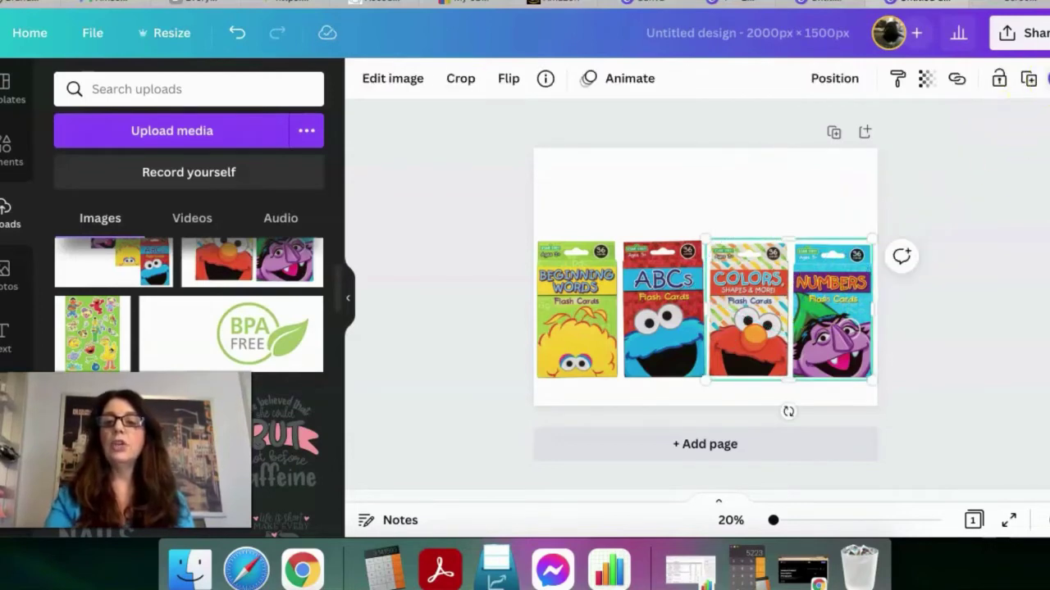
key(Delete)
Enlarge the Beginning Words and ABCs image to about the page height, crop out the ABCs card and center the Beginning Words card.
click(649, 278)
drag(649, 279, 710, 263)
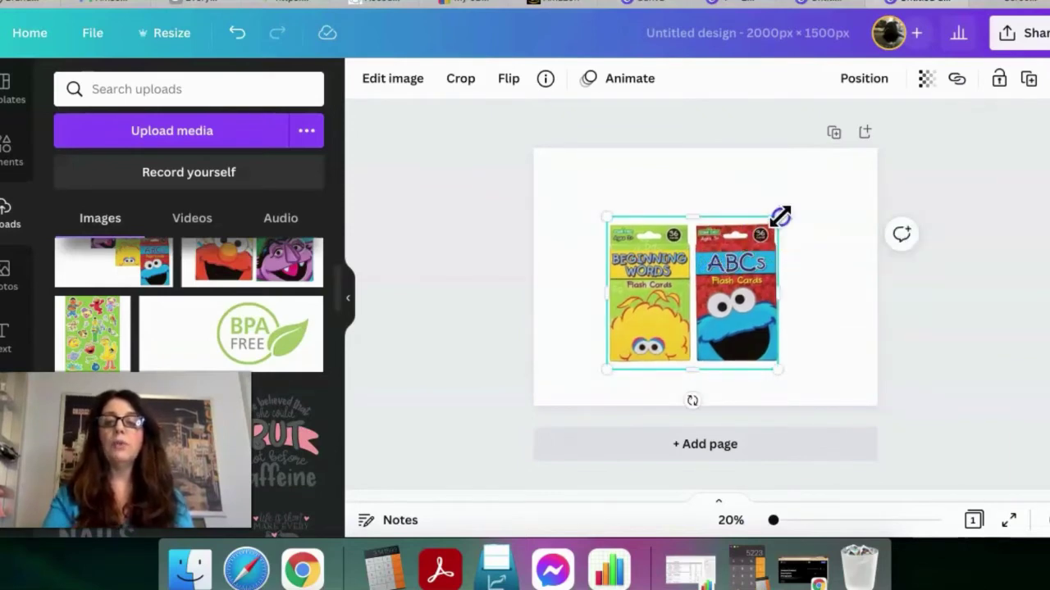
drag(800, 202, 852, 152)
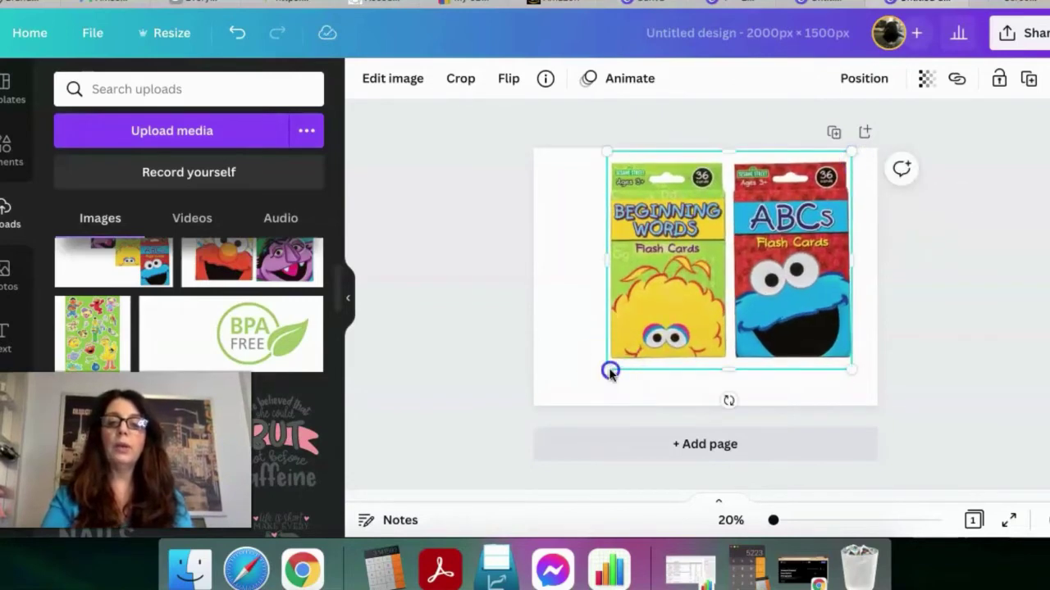
drag(596, 387, 562, 414)
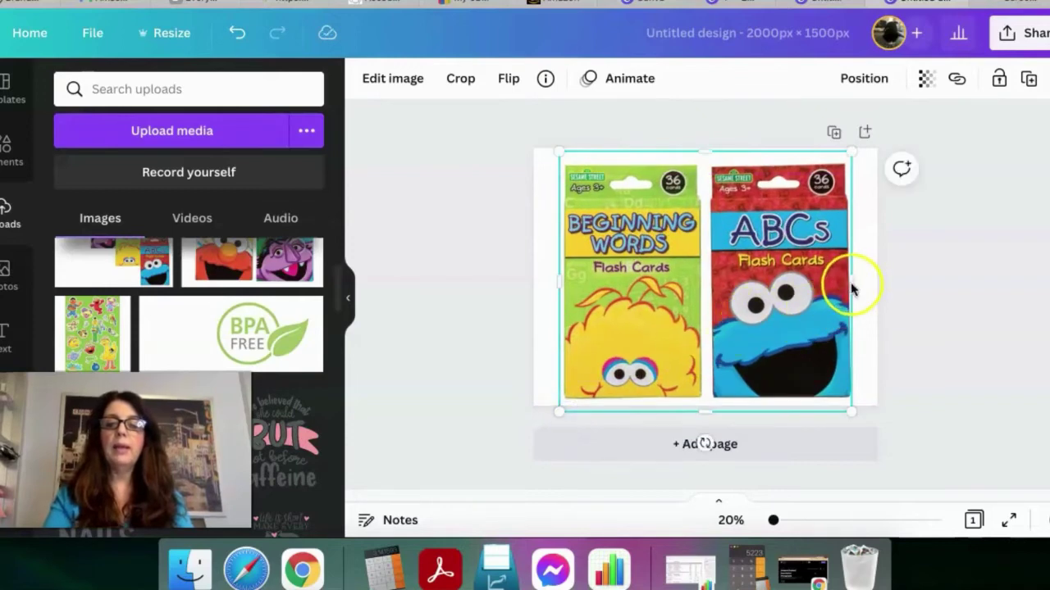
drag(828, 291, 732, 290)
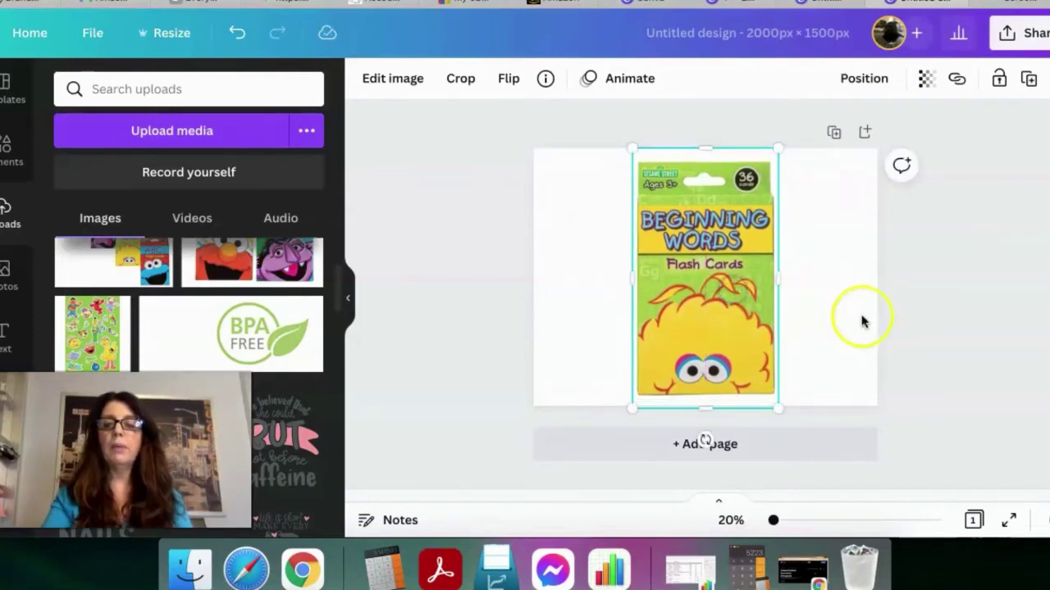
click(949, 328)
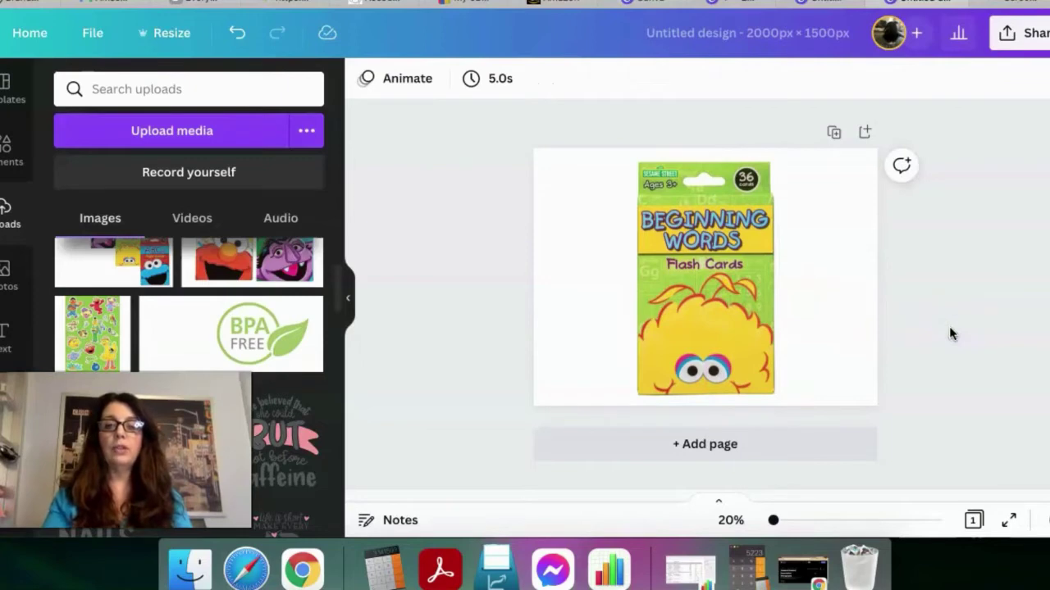
Bring up the sharing and download options, close them without exporting, and delete the Beginning Words image from the page.
click(1026, 43)
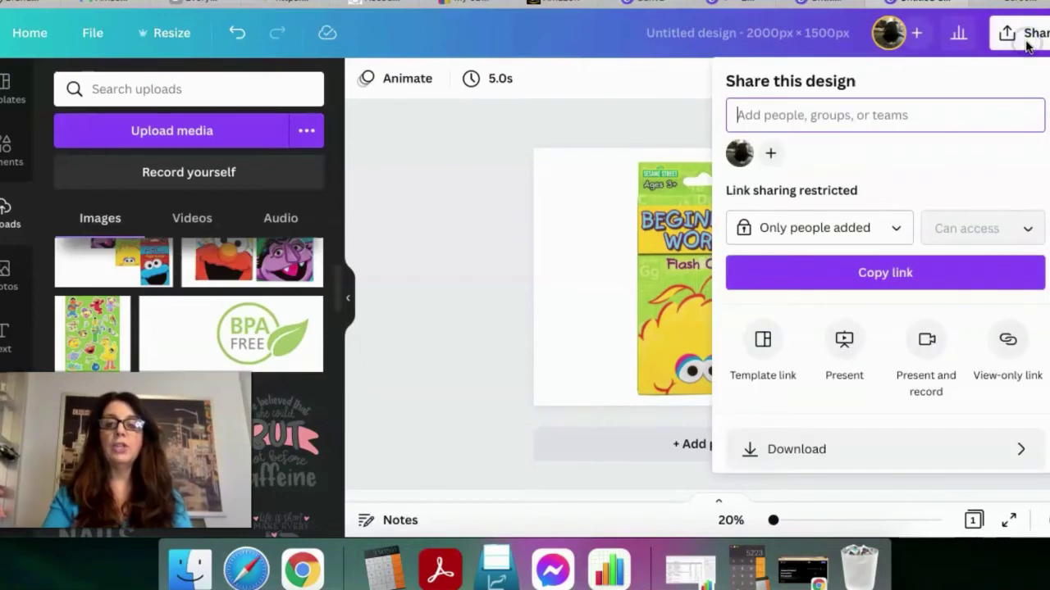
scroll(885, 375, down, 2)
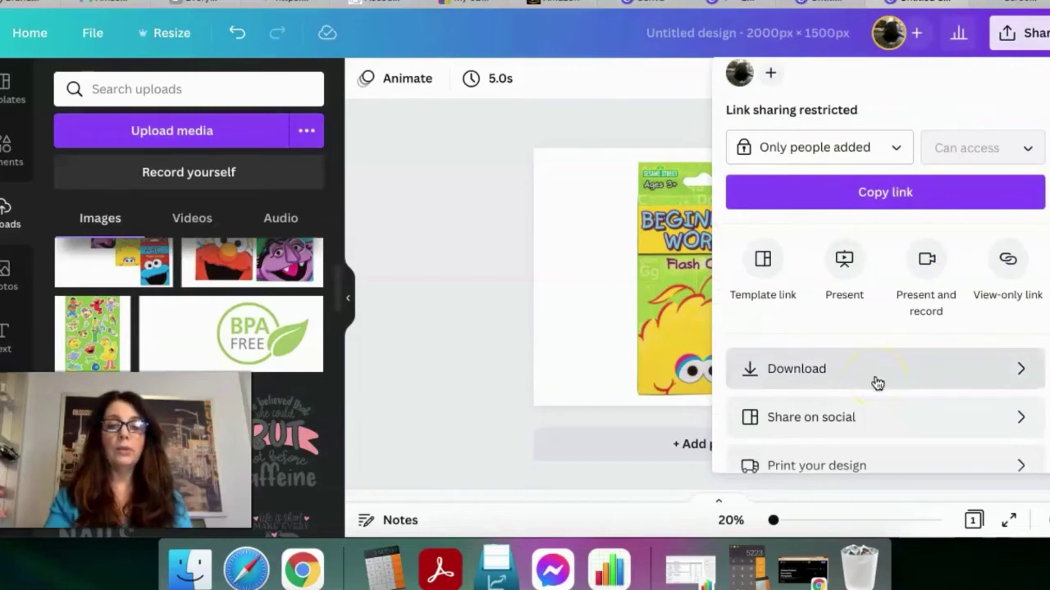
click(477, 295)
click(723, 301)
click(1030, 78)
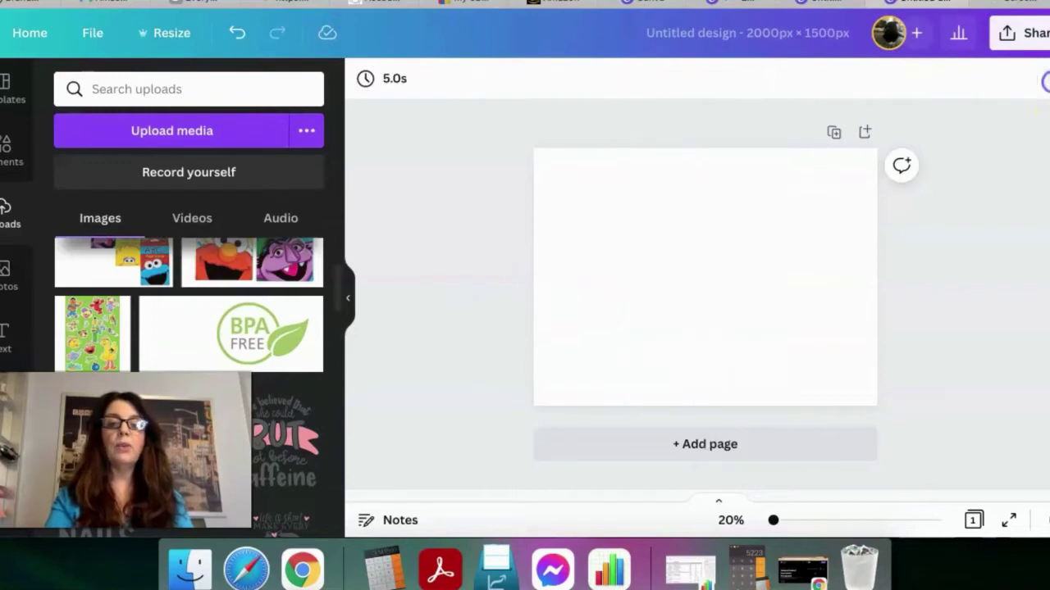
scroll(278, 319, up, 3)
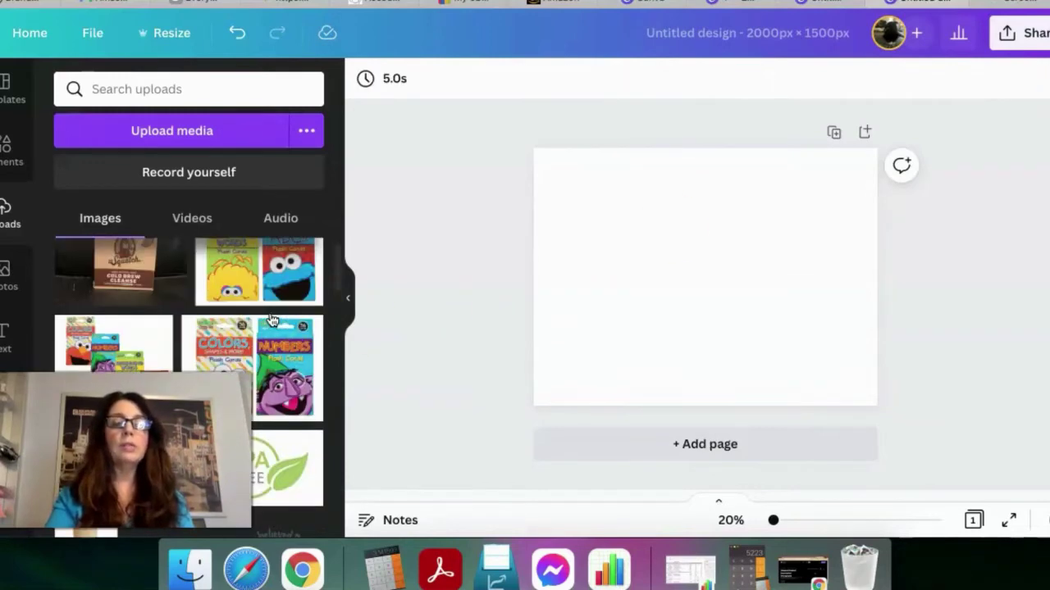
Place the Beginning Words and ABCs image, crop it to an ABCs card enlarged to nearly page height, and delete it.
click(259, 270)
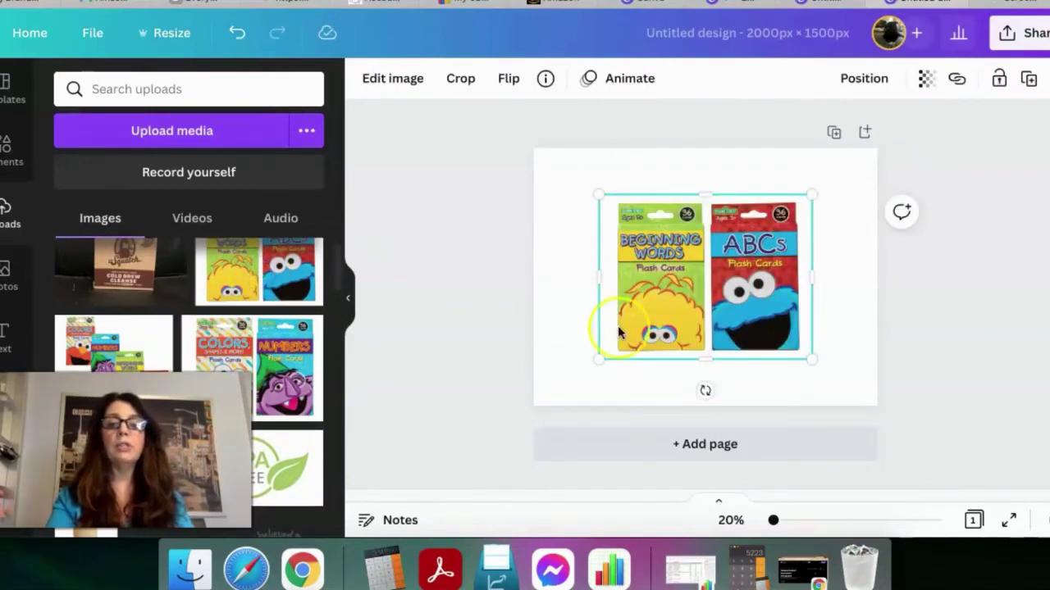
click(596, 277)
drag(671, 282, 707, 281)
drag(707, 359, 643, 383)
drag(698, 331, 693, 324)
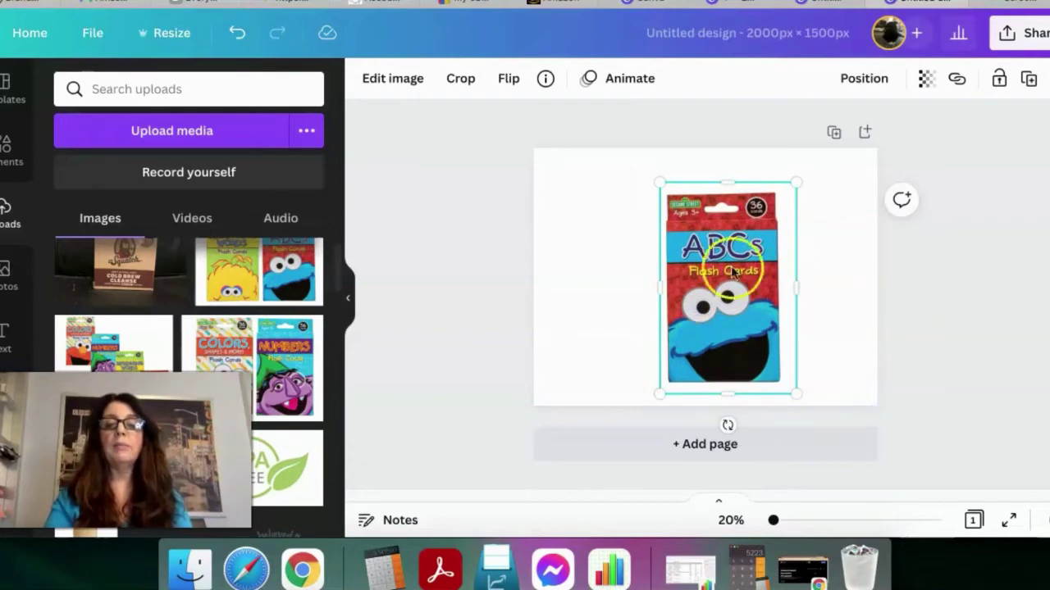
drag(790, 287, 786, 287)
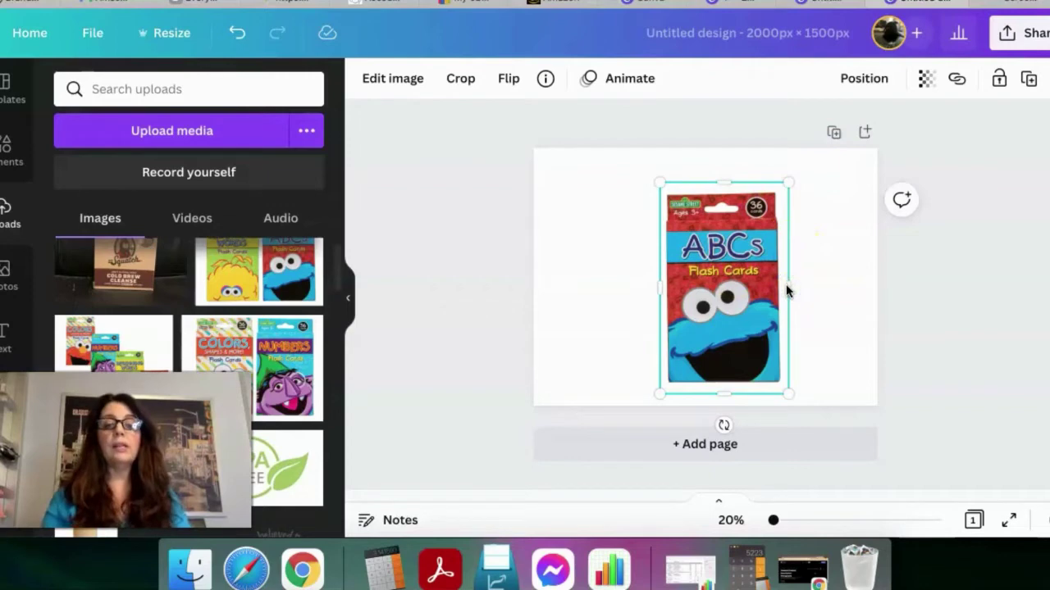
drag(788, 182, 803, 156)
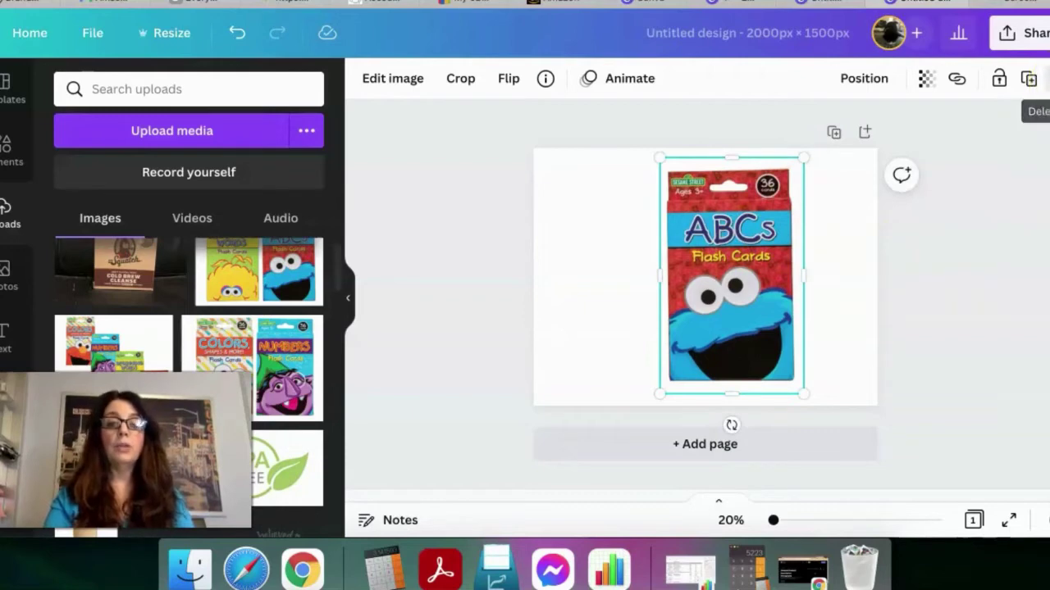
click(1042, 78)
Place the uploaded sticker sheet image on the page and enlarge it to nearly the full page height.
scroll(268, 309, down, 3)
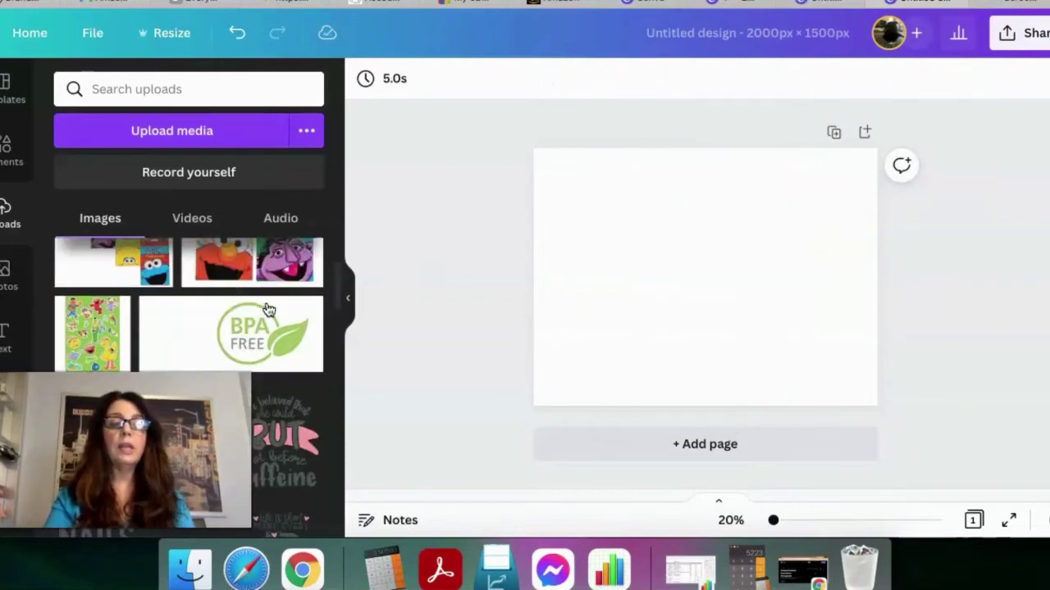
click(100, 320)
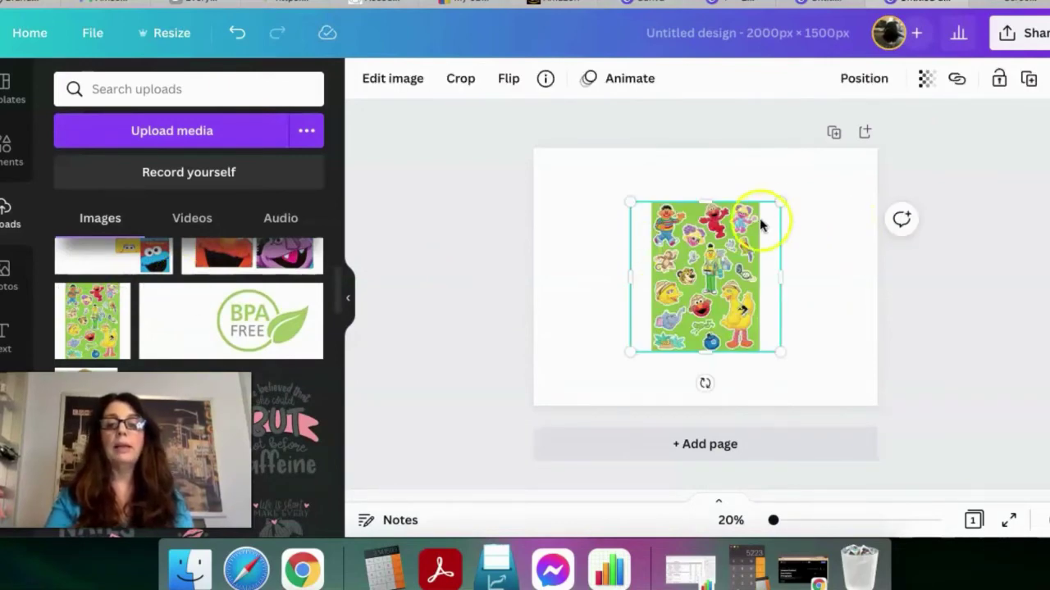
drag(779, 203, 822, 159)
drag(628, 351, 600, 410)
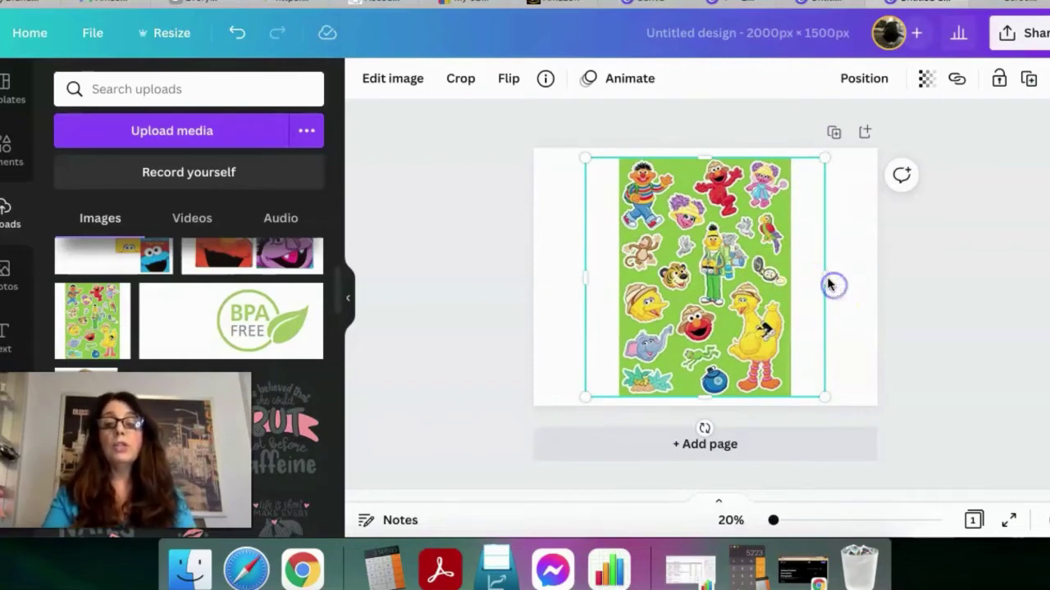
Crop the white margins off both sides of the sticker sheet and move it near the page's left edge.
drag(825, 277, 792, 277)
drag(584, 281, 618, 277)
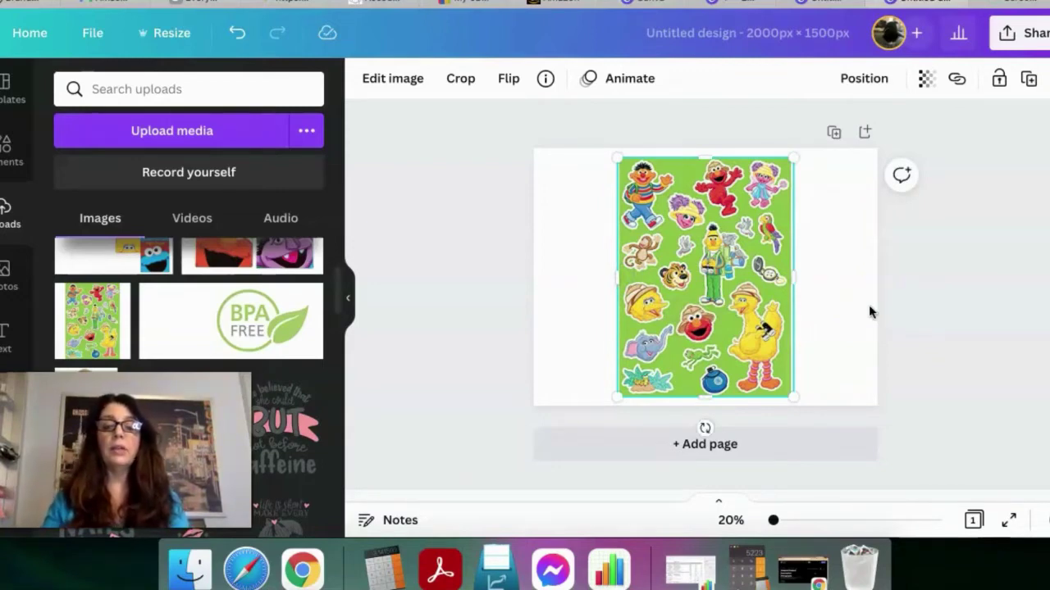
drag(691, 303, 627, 296)
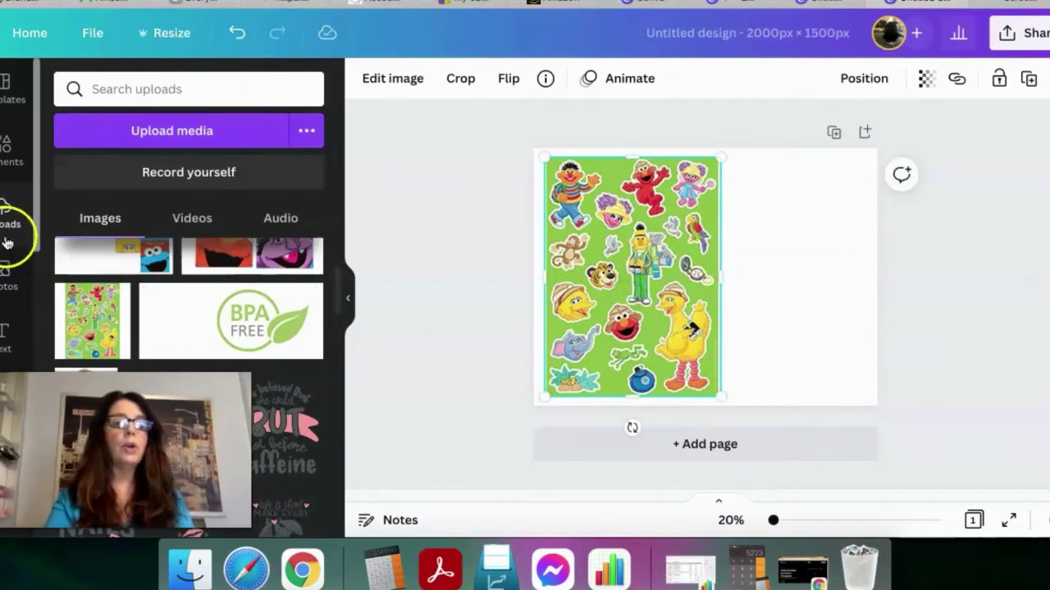
Add a heading with the text "Sticker Sheet" to the page.
click(6, 339)
click(208, 264)
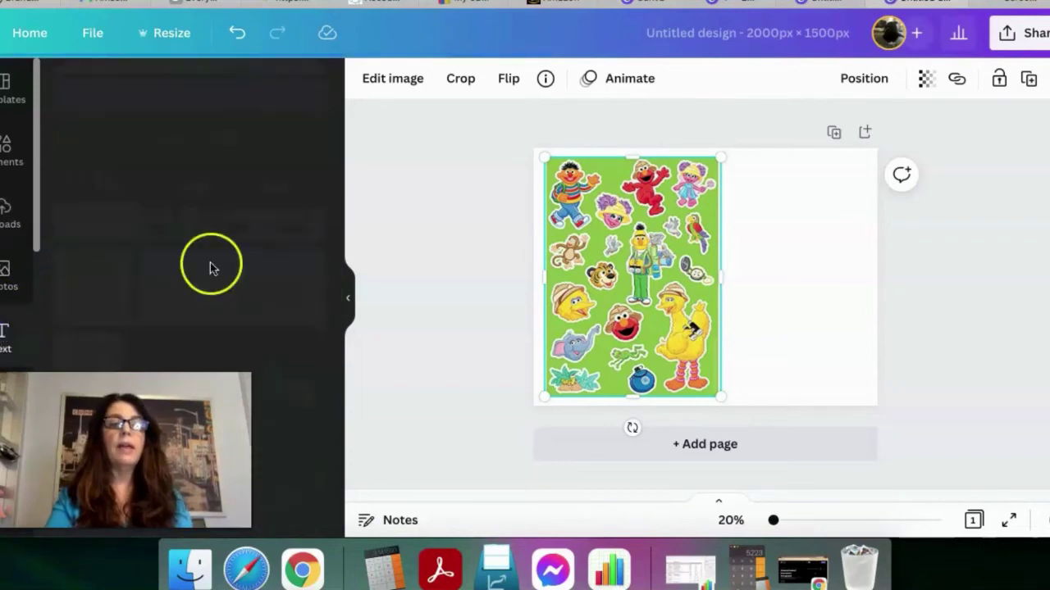
click(184, 191)
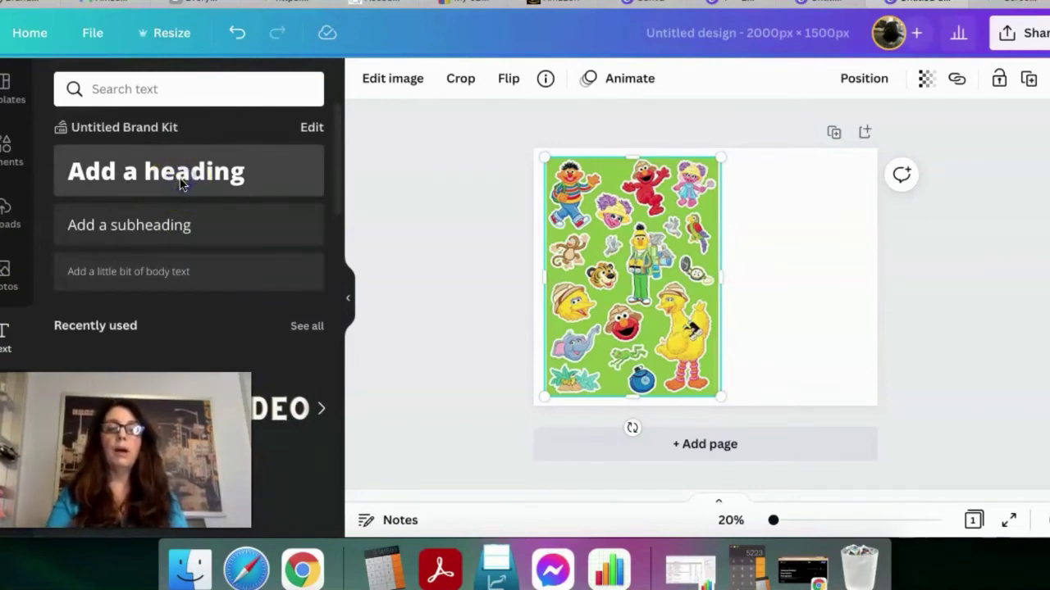
click(182, 183)
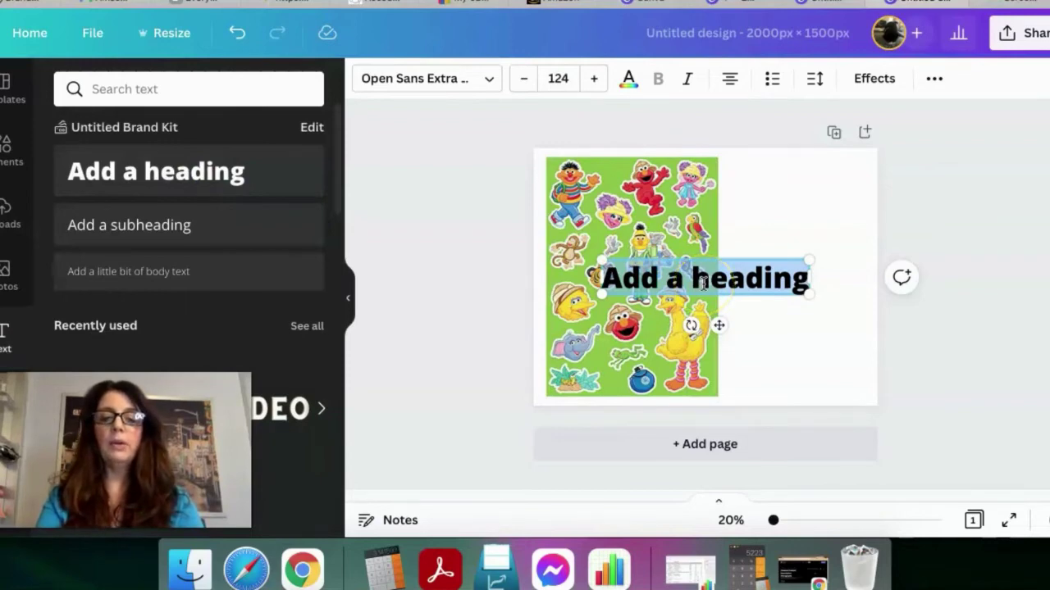
text(Sticker Shee)
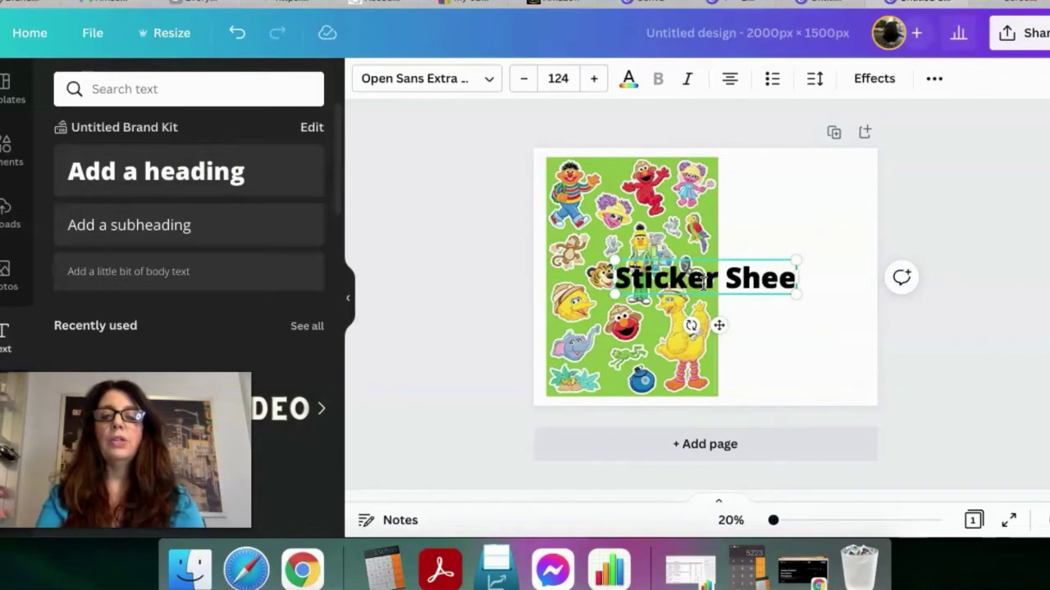
text(t)
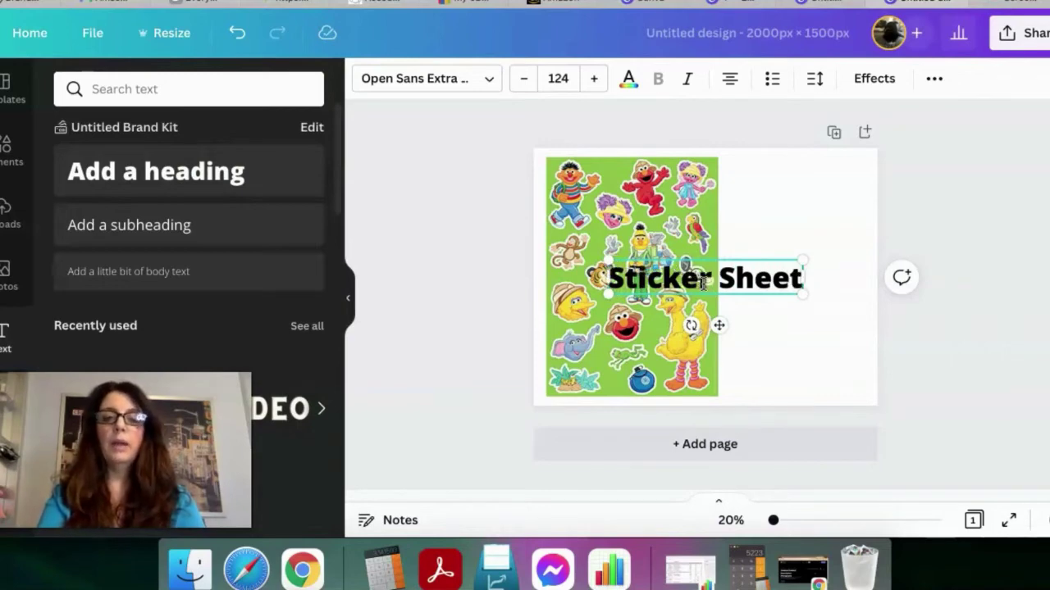
text( 12)
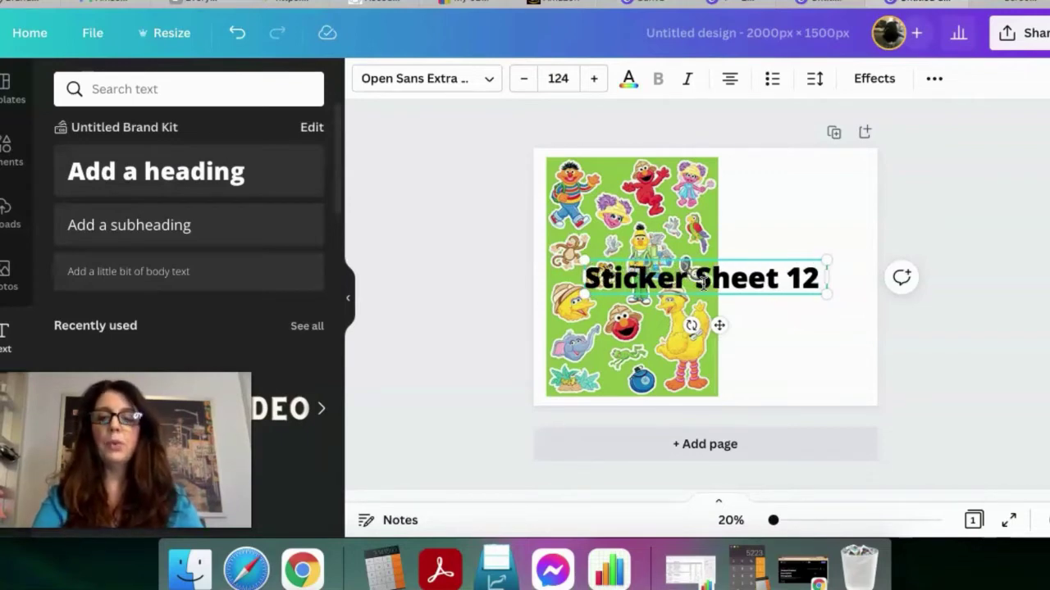
text(per)
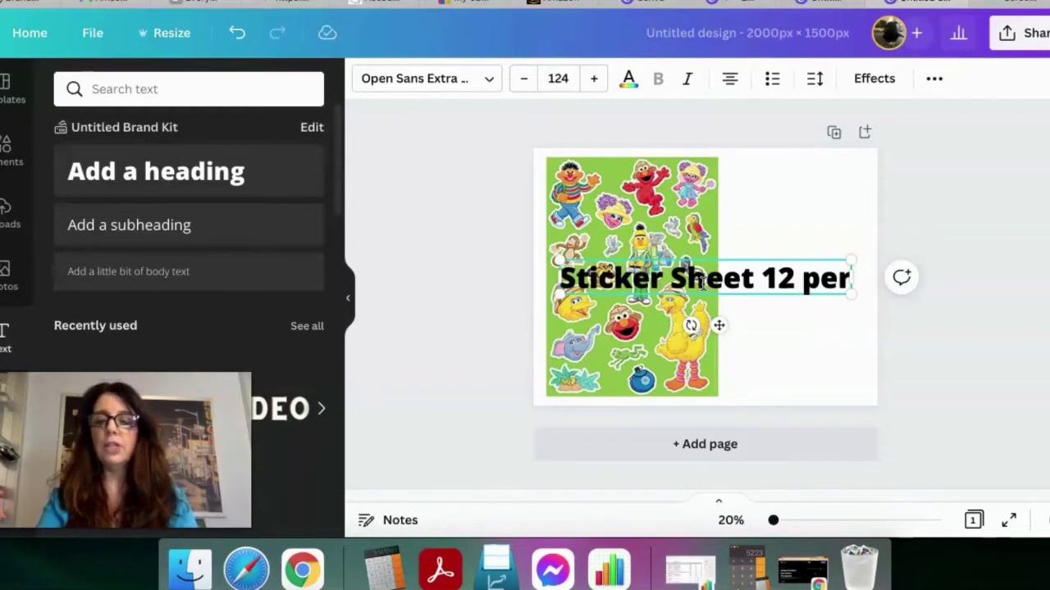
key(BackSpace)
key(BackSpace)
key(BackSpace)
key(BackSpace)
key(BackSpace)
key(BackSpace)
key(BackSpace)
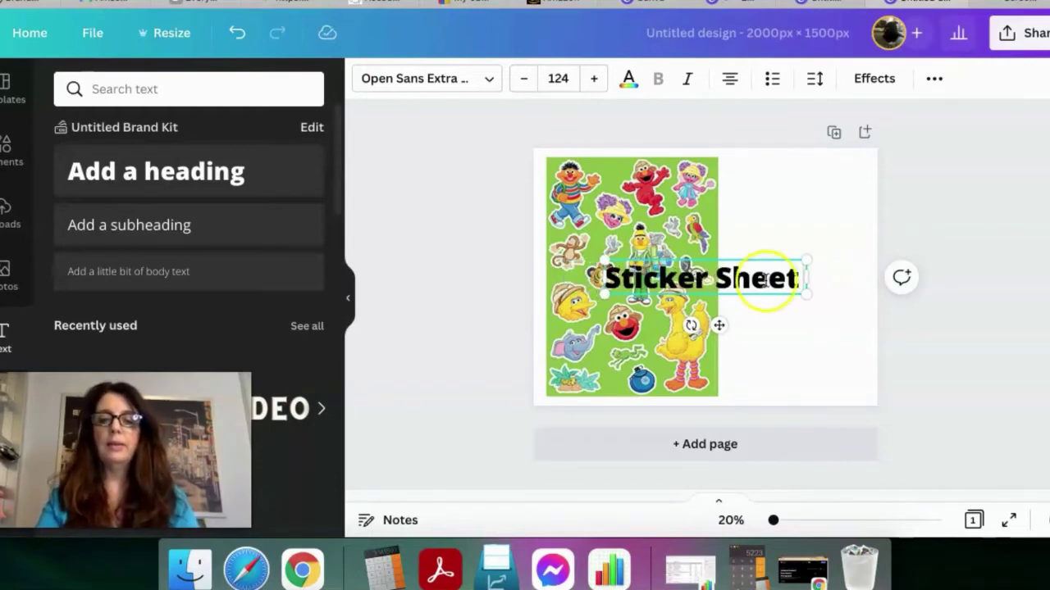
Wrap the Sticker Sheet heading onto two lines at font size 121 and place it in the white space beside the sticker sheet.
drag(806, 257, 823, 200)
drag(757, 274, 798, 251)
click(683, 264)
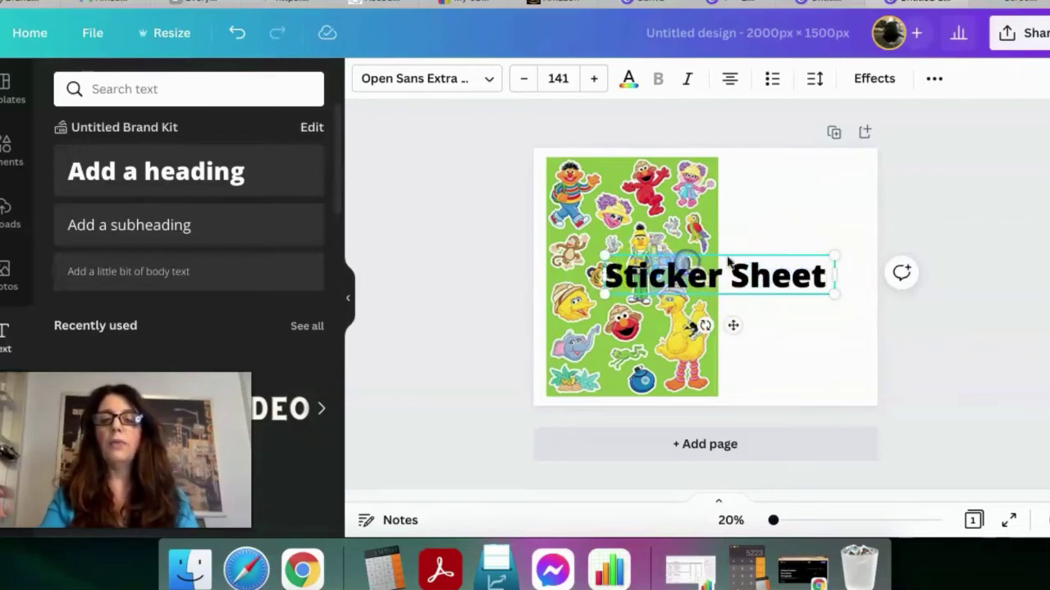
click(761, 241)
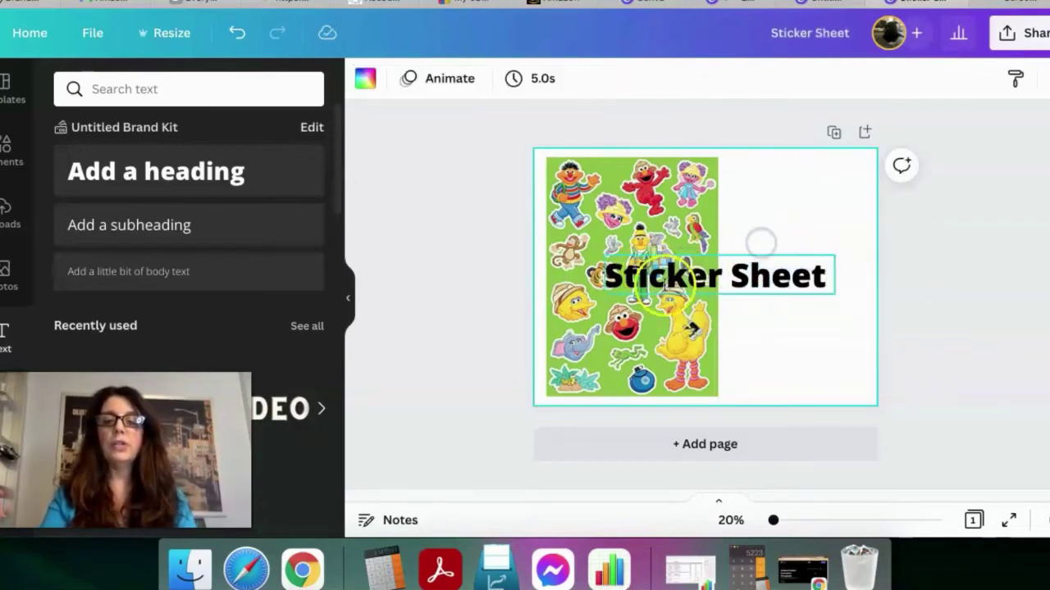
click(609, 259)
drag(650, 273, 641, 237)
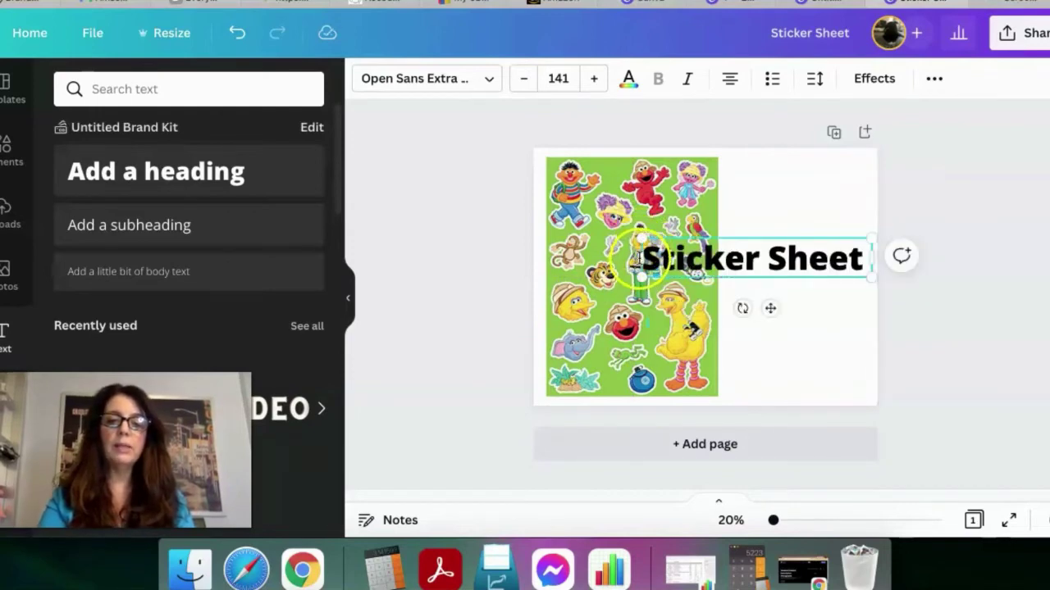
drag(642, 259, 697, 261)
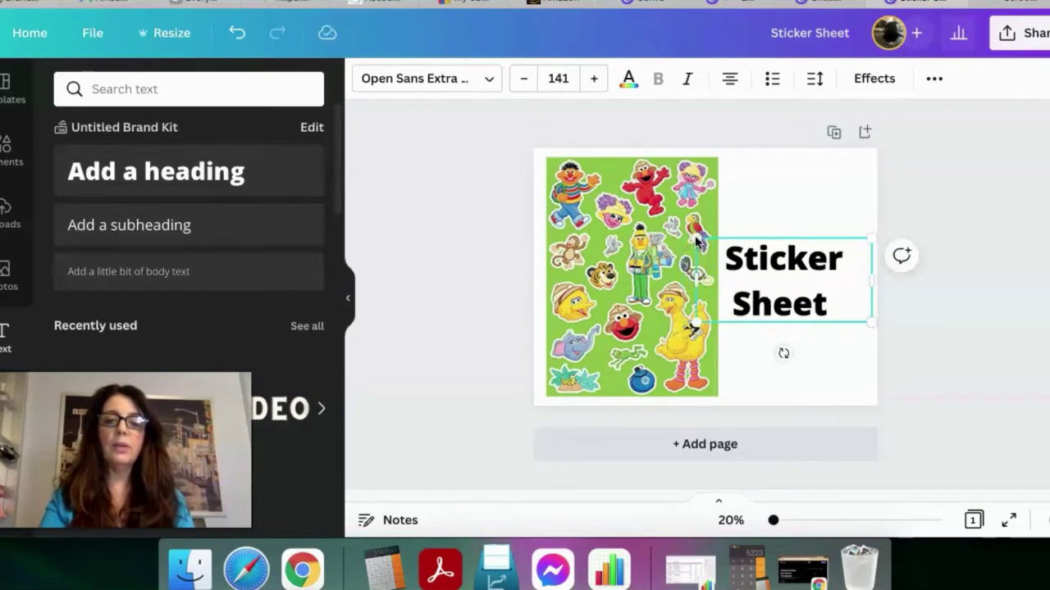
drag(648, 217, 725, 242)
drag(718, 287, 770, 255)
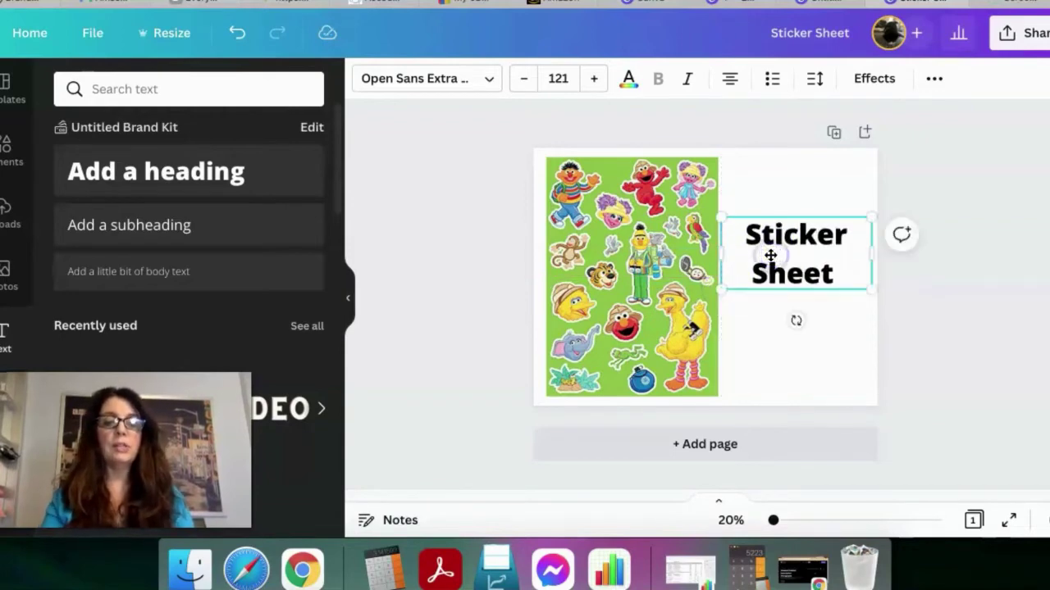
click(944, 351)
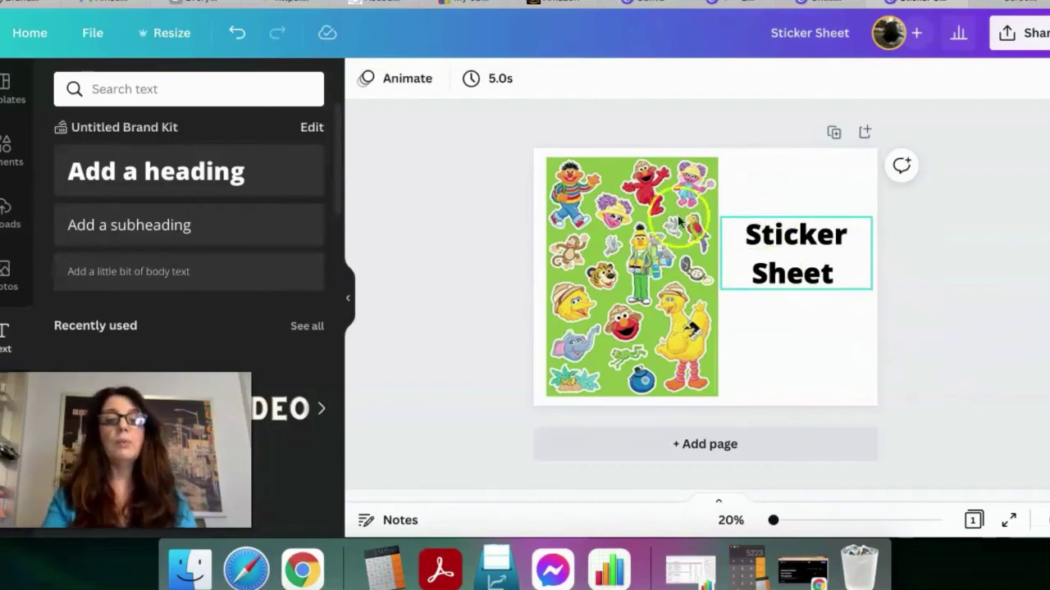
Bring up the uploaded images and delete the Sticker Sheet heading from the page.
click(5, 215)
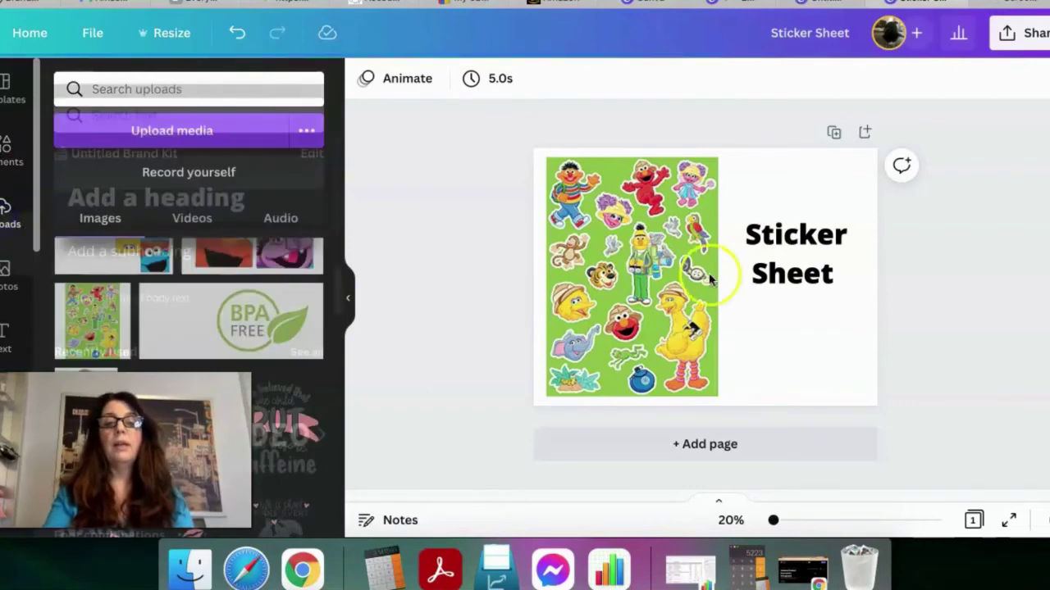
click(777, 267)
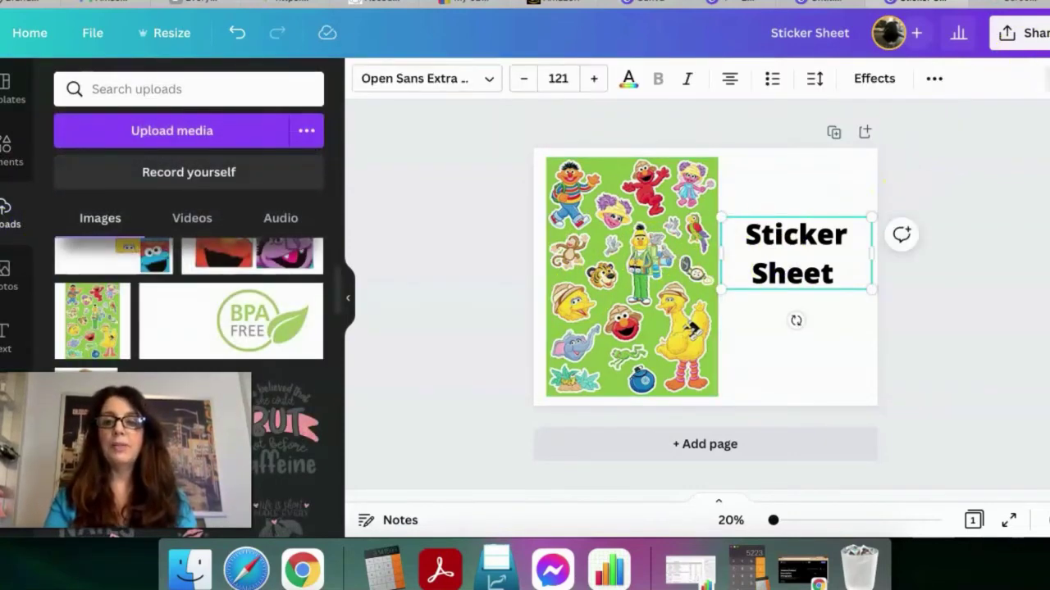
key(Delete)
Place the BPA Free logo beside the lower part of the sticker sheet with its left margin cropped, and delete it.
click(228, 325)
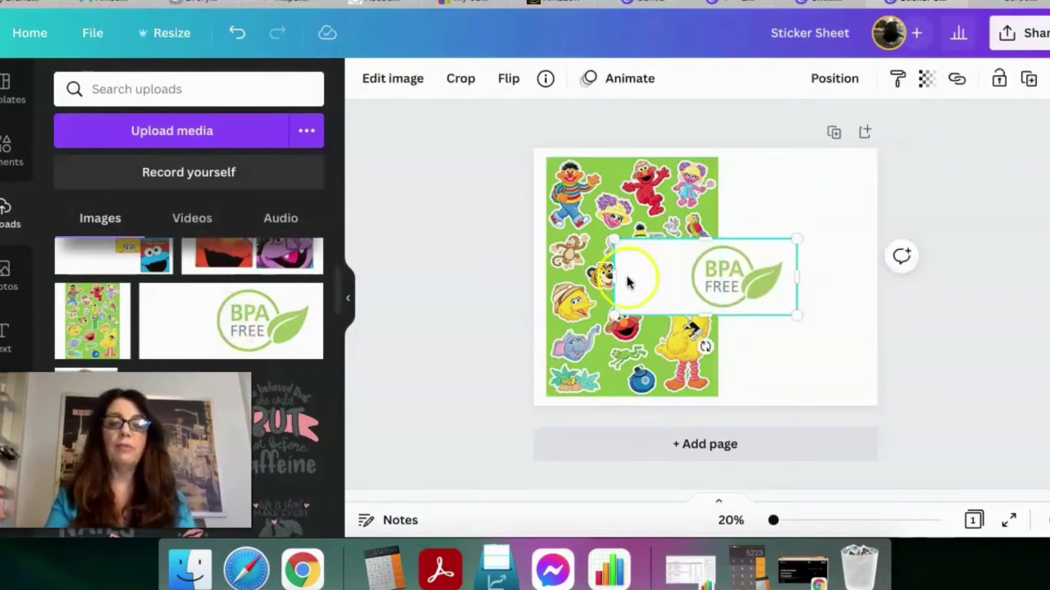
drag(618, 275, 679, 277)
drag(792, 288, 794, 340)
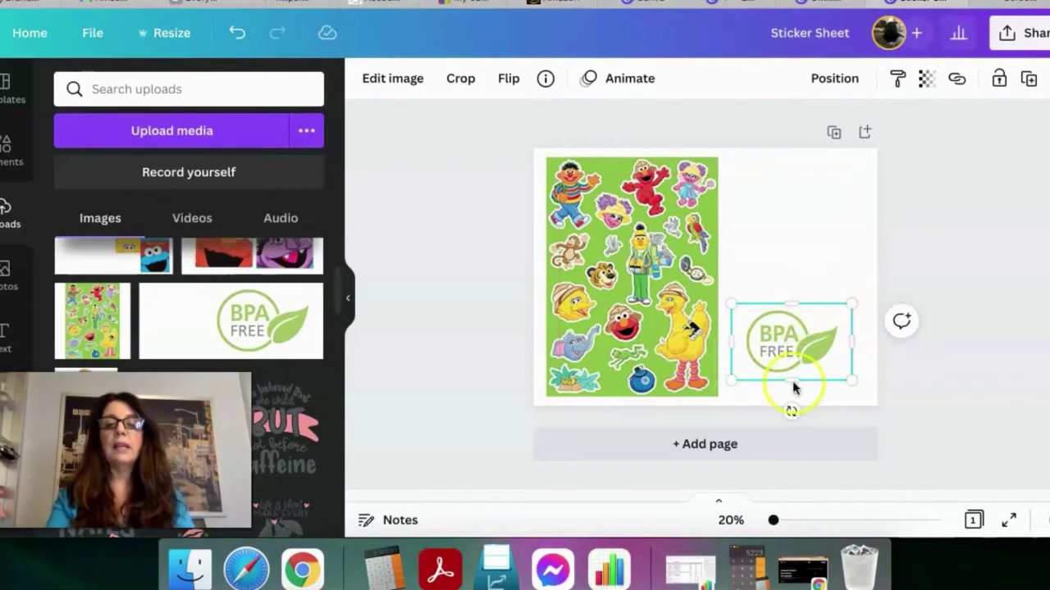
click(778, 243)
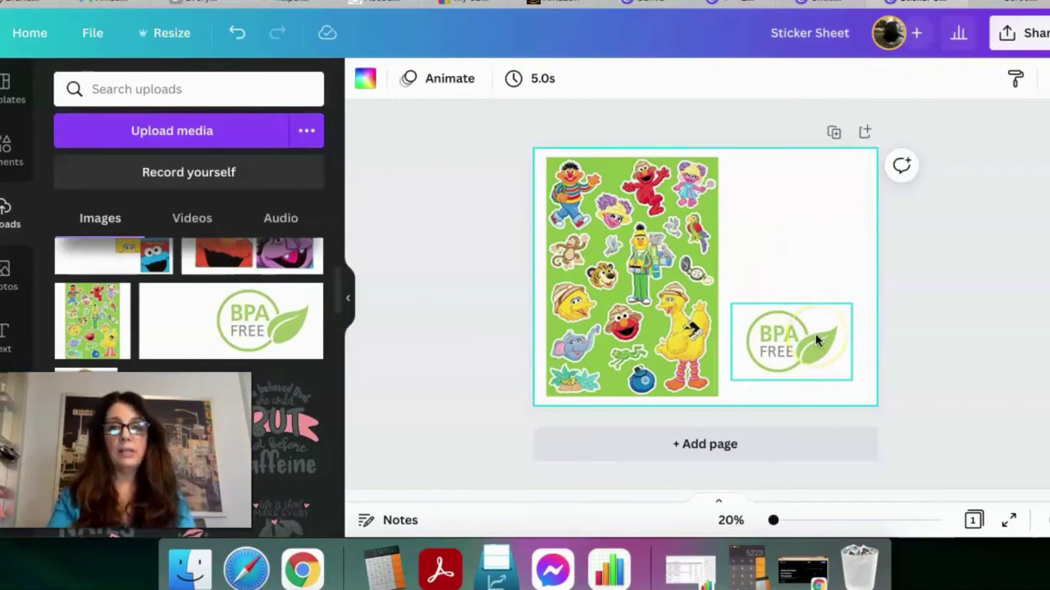
click(775, 330)
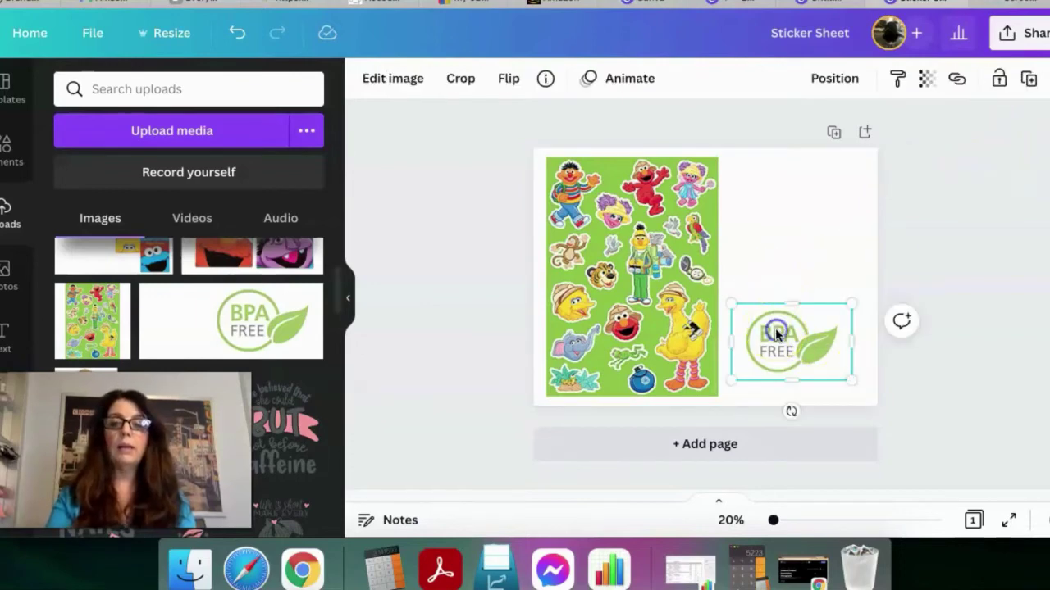
click(1030, 78)
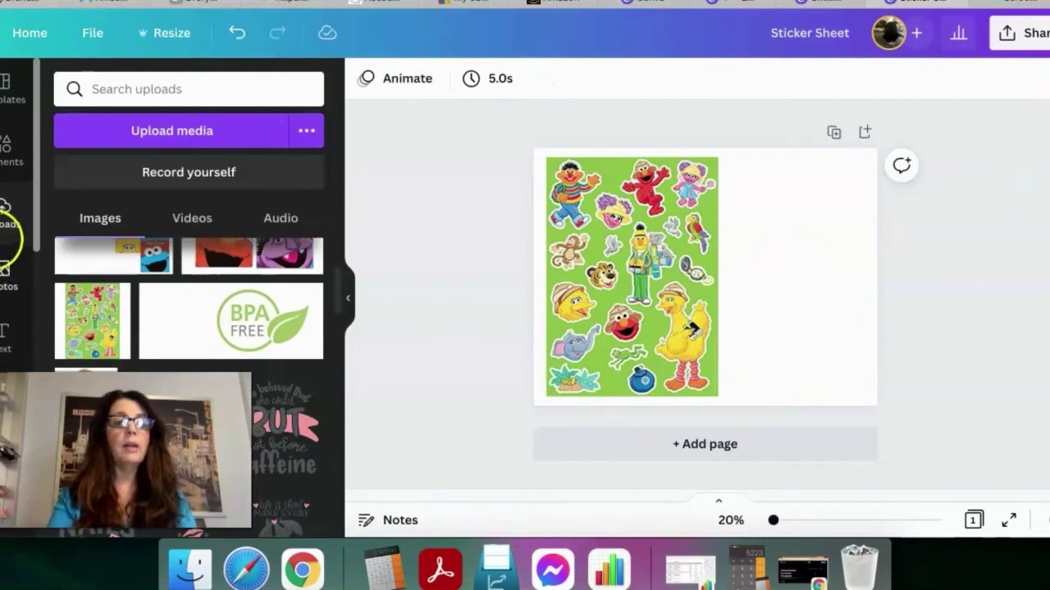
Add an arrow to the page, try two dashed styles on it, and set it back to a solid line.
click(7, 154)
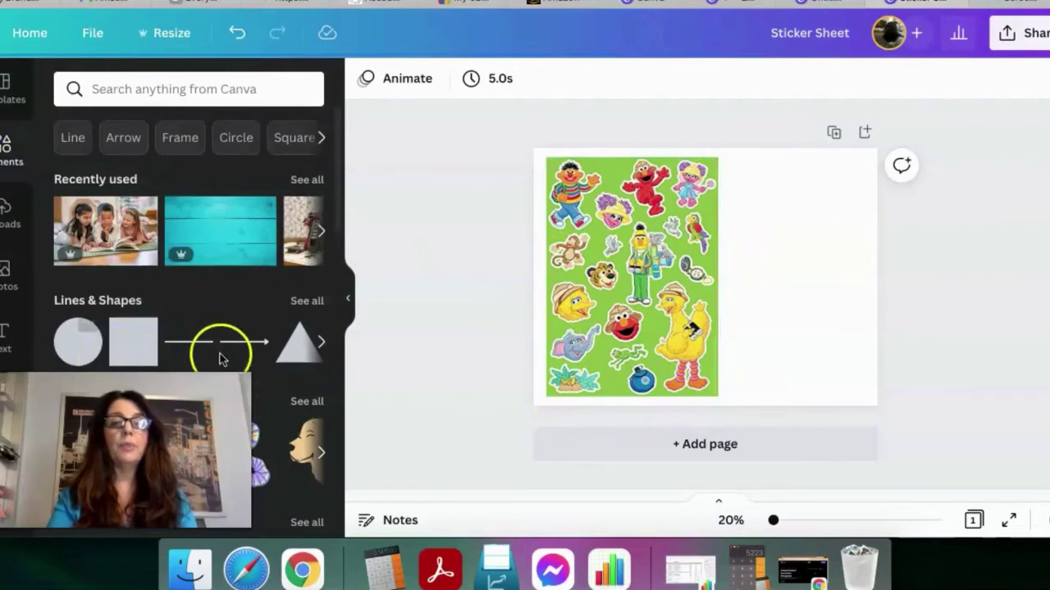
click(246, 350)
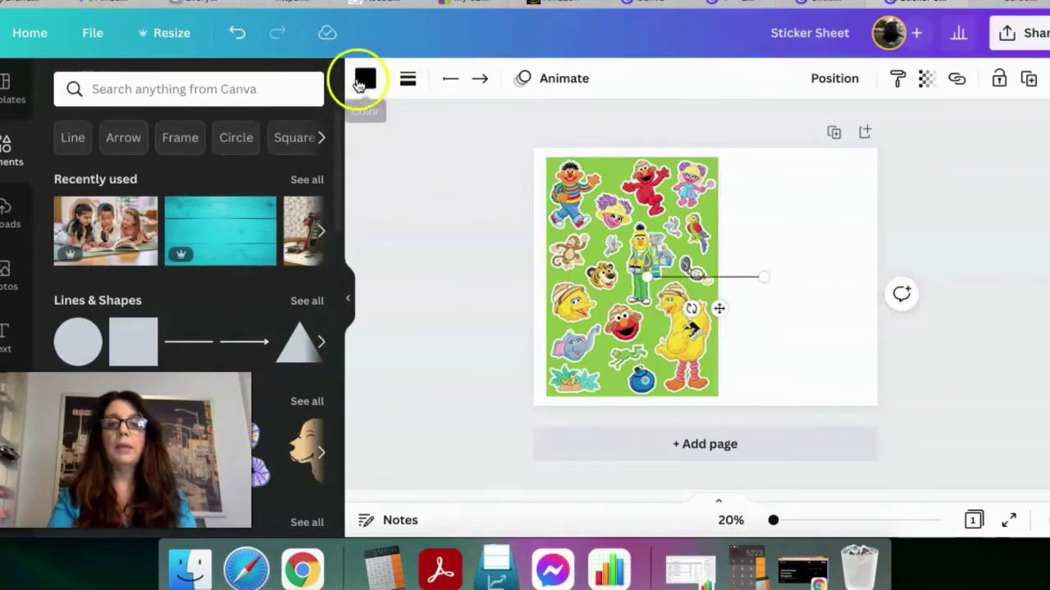
click(410, 82)
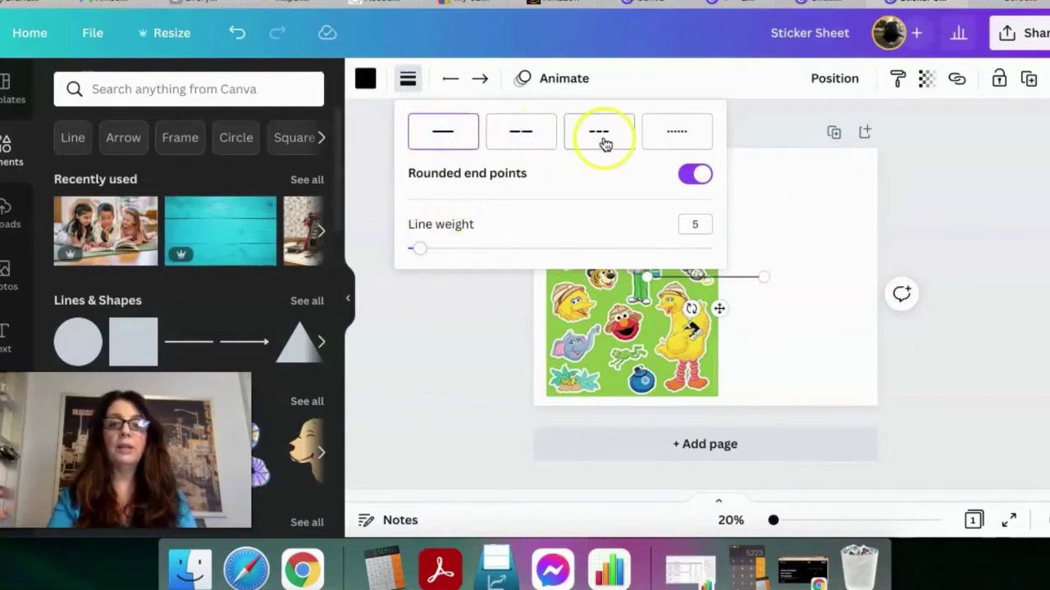
click(524, 141)
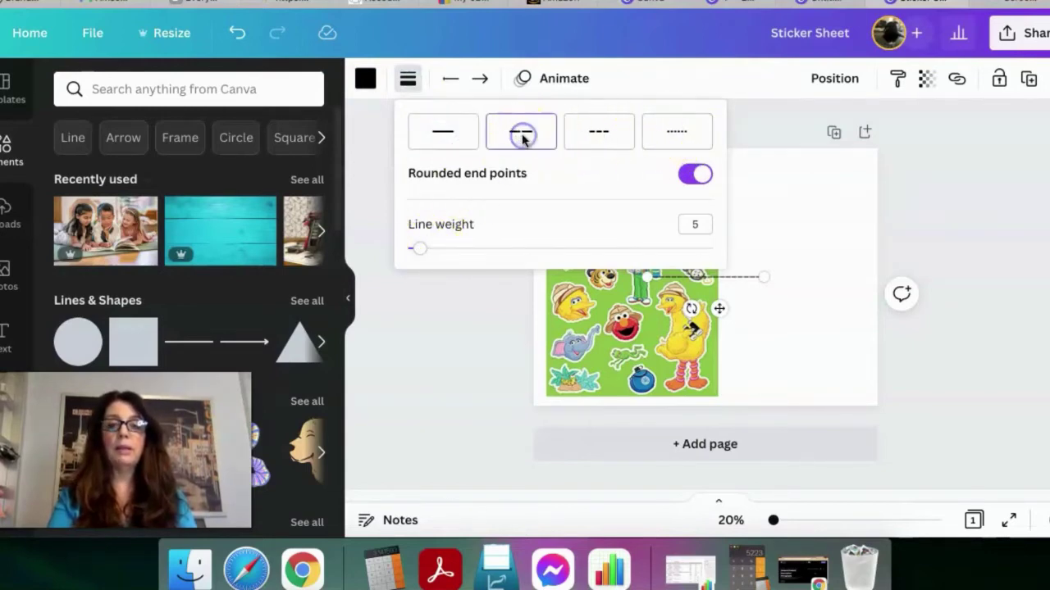
click(598, 136)
click(444, 140)
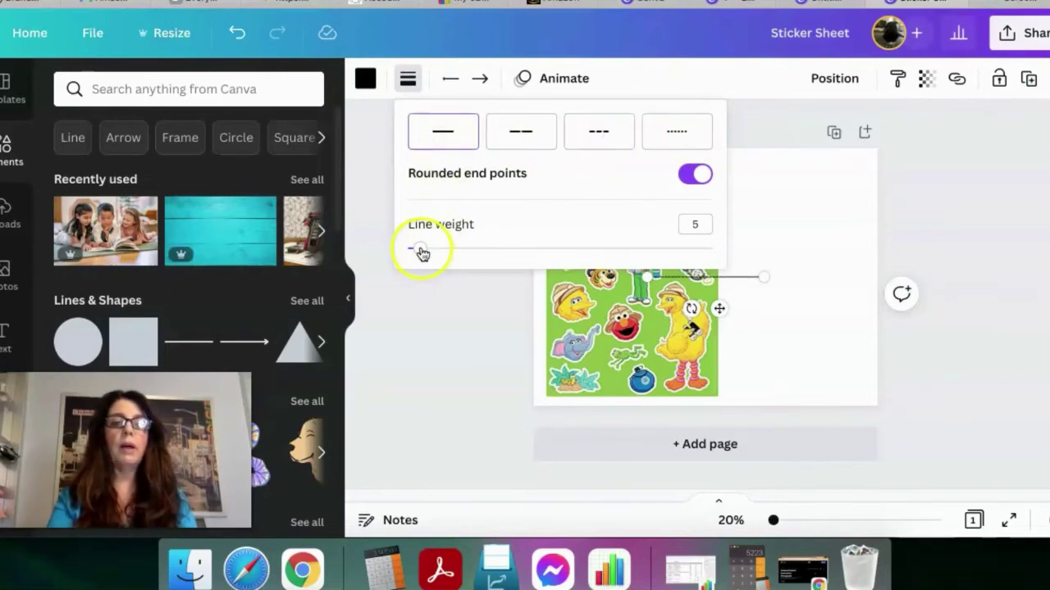
Set the arrow's line weight to 23 and stand it upright in the white space beside the sticker sheet.
drag(422, 250, 478, 251)
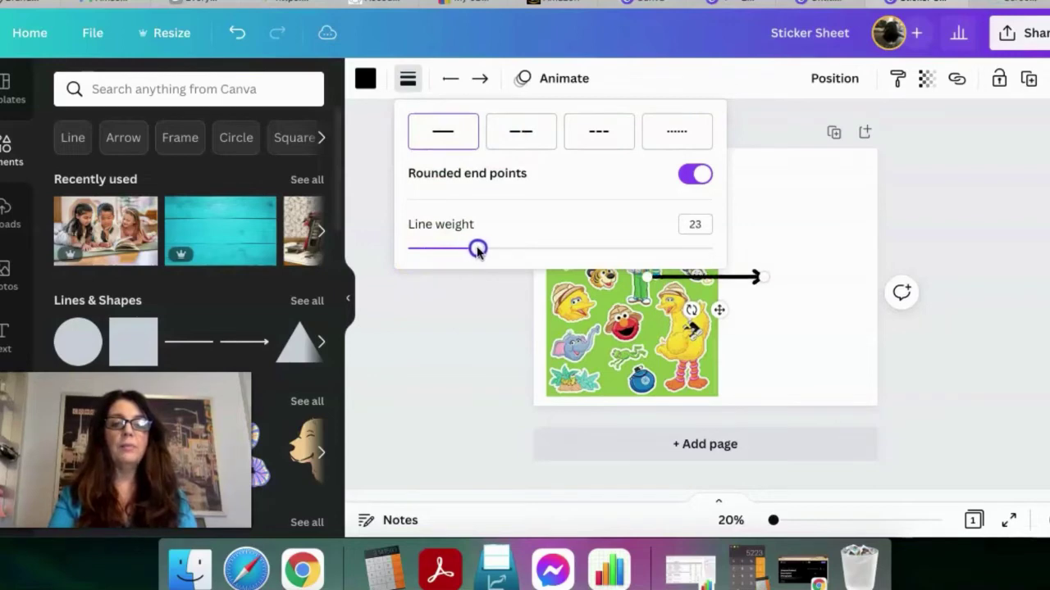
click(469, 321)
drag(697, 281, 737, 287)
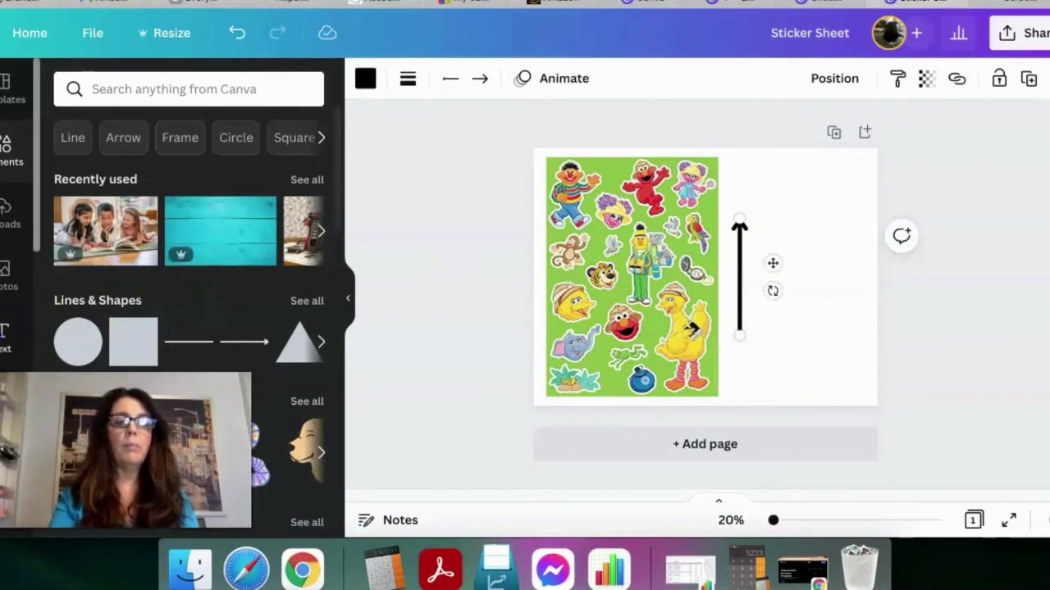
Add a heading reading 12" and place it beside the middle of the vertical arrow.
click(5, 332)
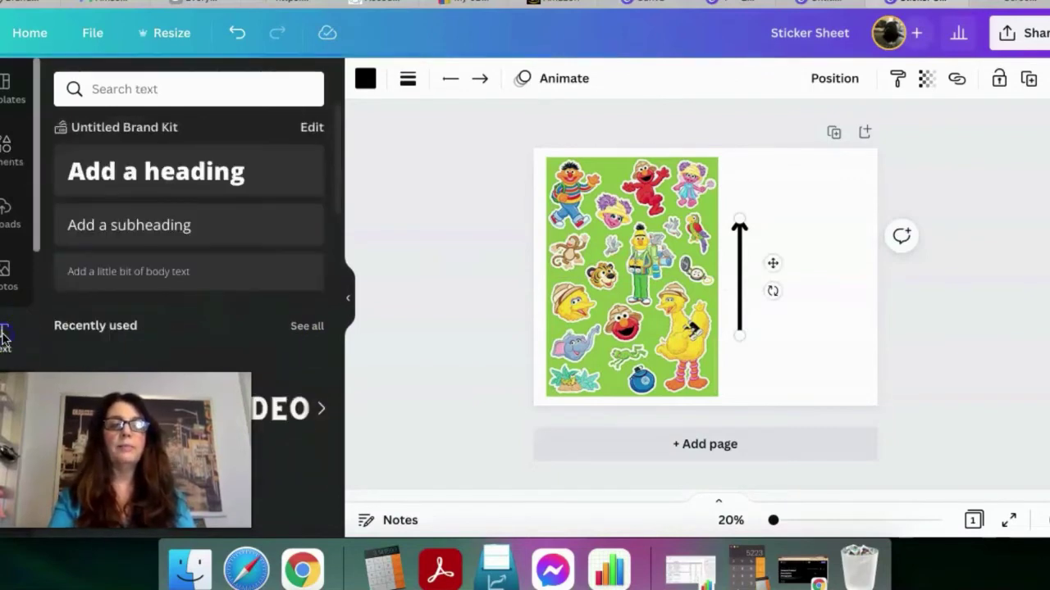
click(235, 172)
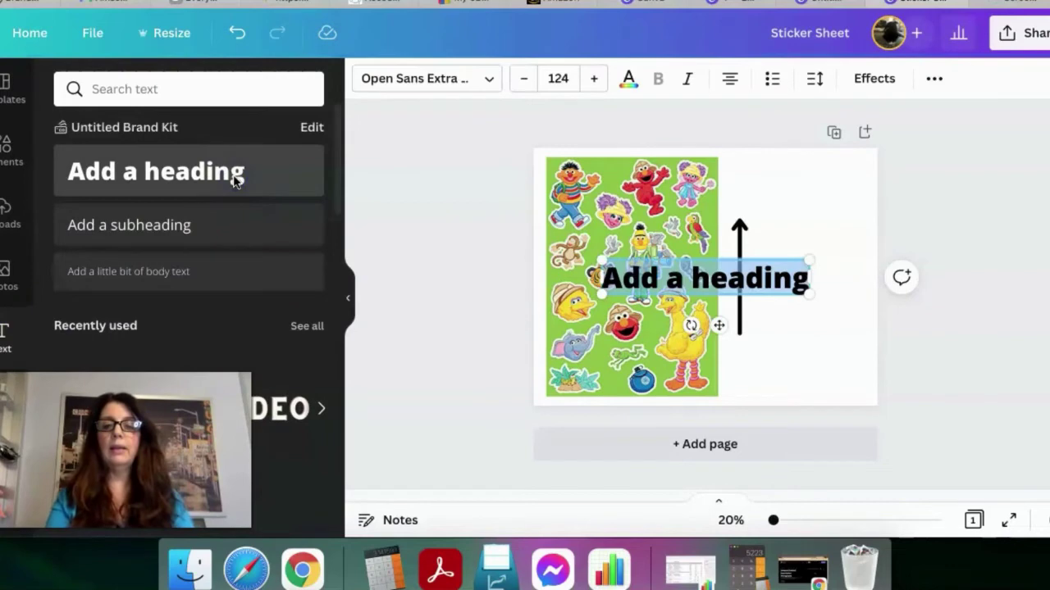
text(1)
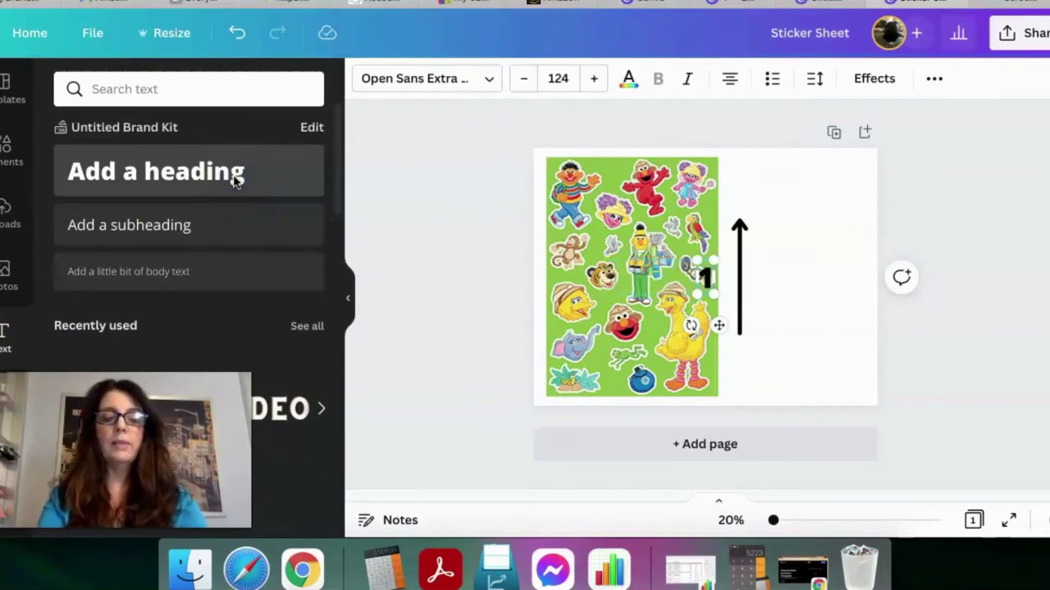
text(3)
key(BackSpace)
text(2")
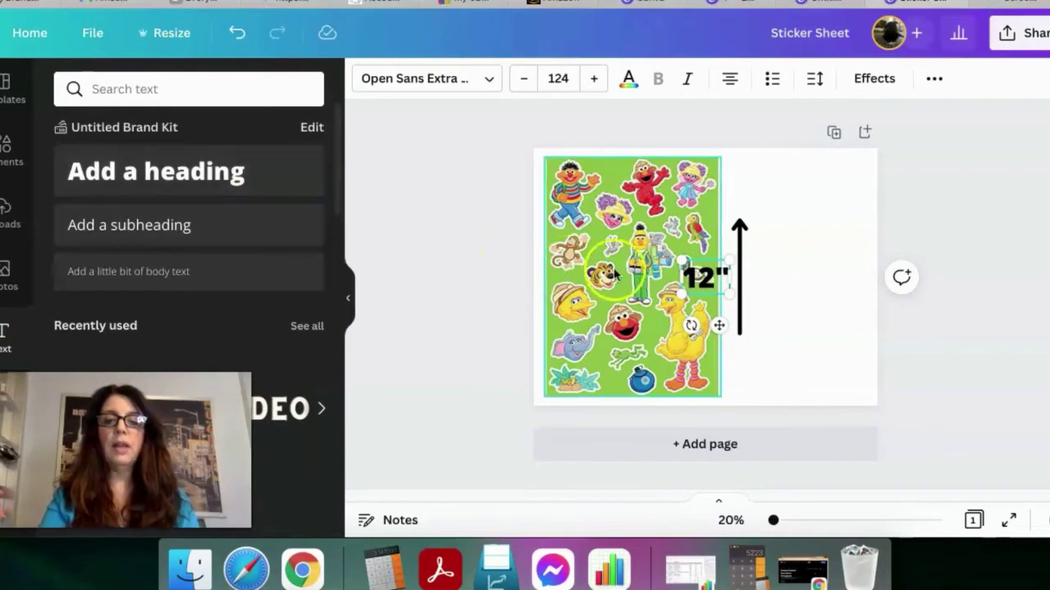
click(765, 281)
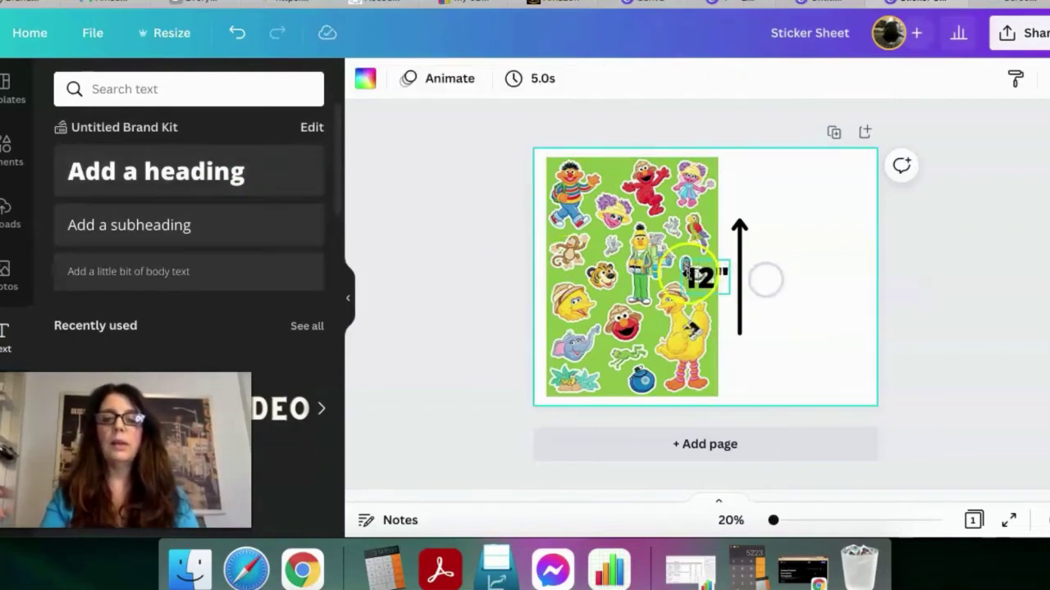
drag(705, 277, 766, 277)
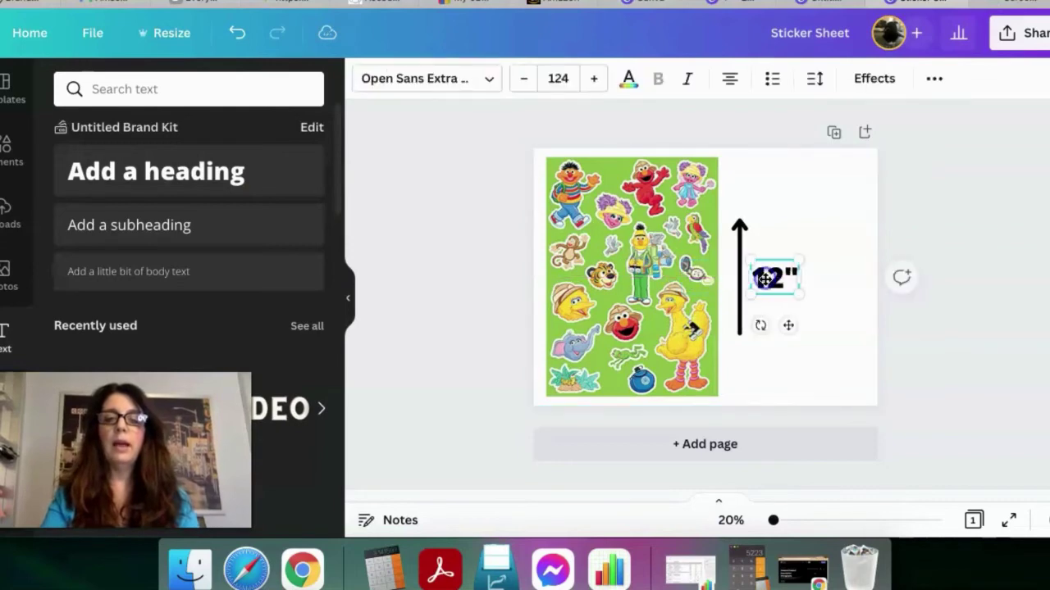
Lengthen the vertical arrow at both ends so it spans nearly the full height of the sticker sheet.
click(740, 336)
drag(740, 337, 741, 367)
drag(740, 254, 741, 169)
click(808, 328)
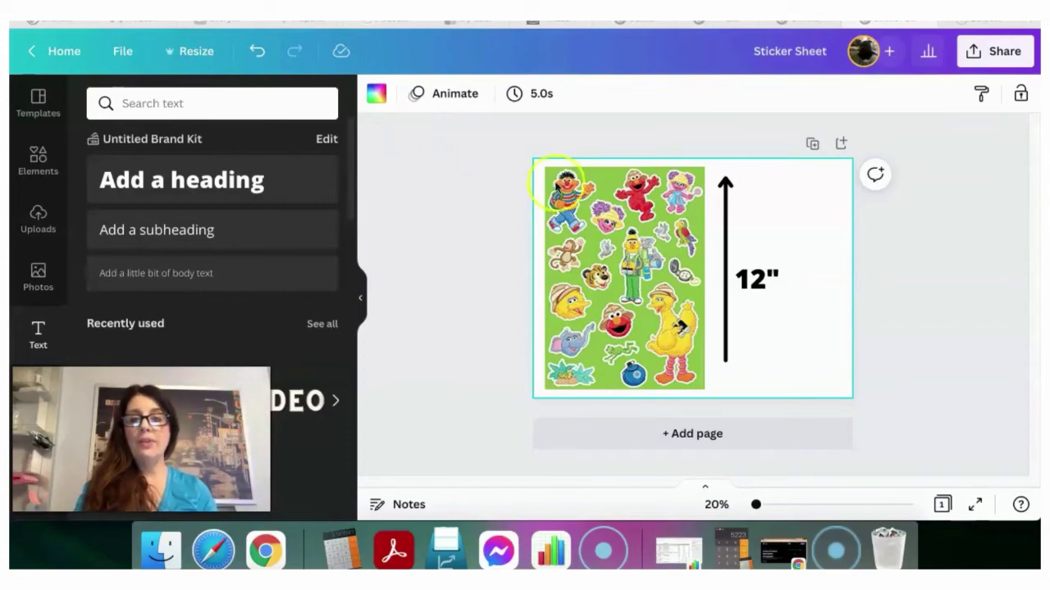
Clear the page by deleting the sticker sheet image, the arrow and the 12" text.
click(656, 259)
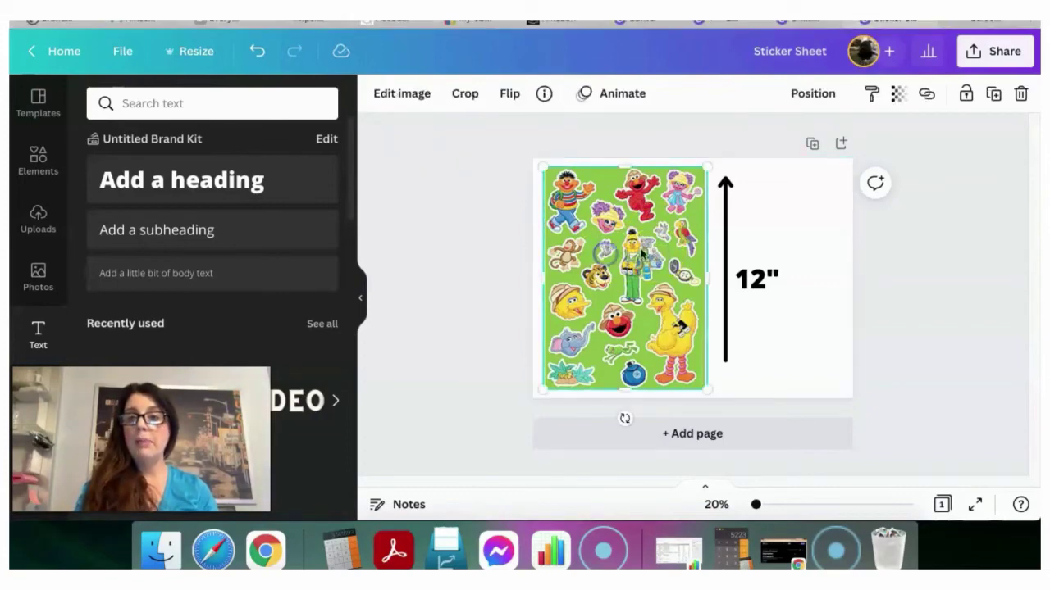
click(1021, 97)
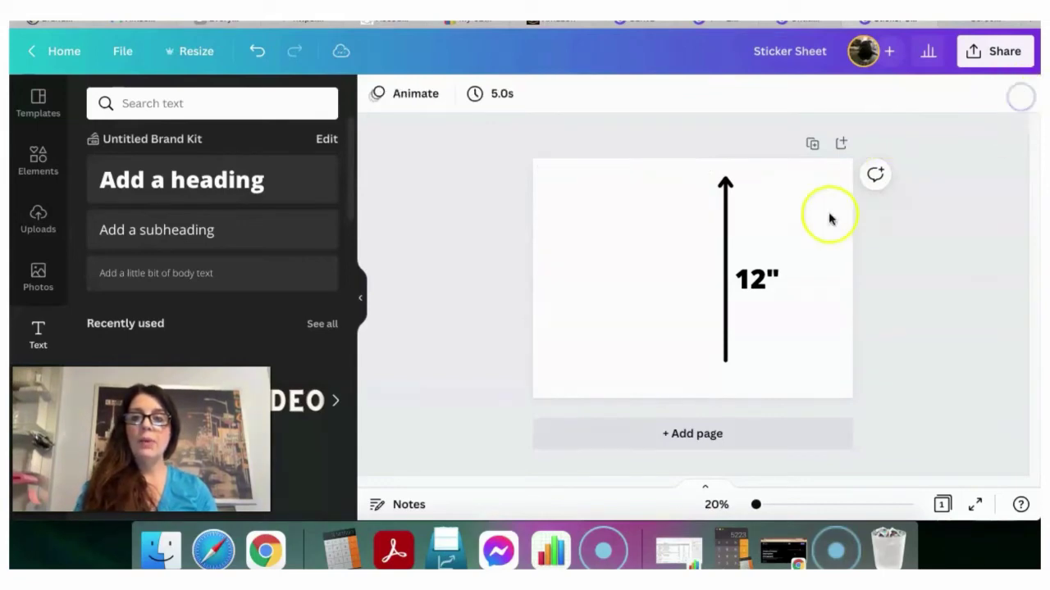
click(725, 216)
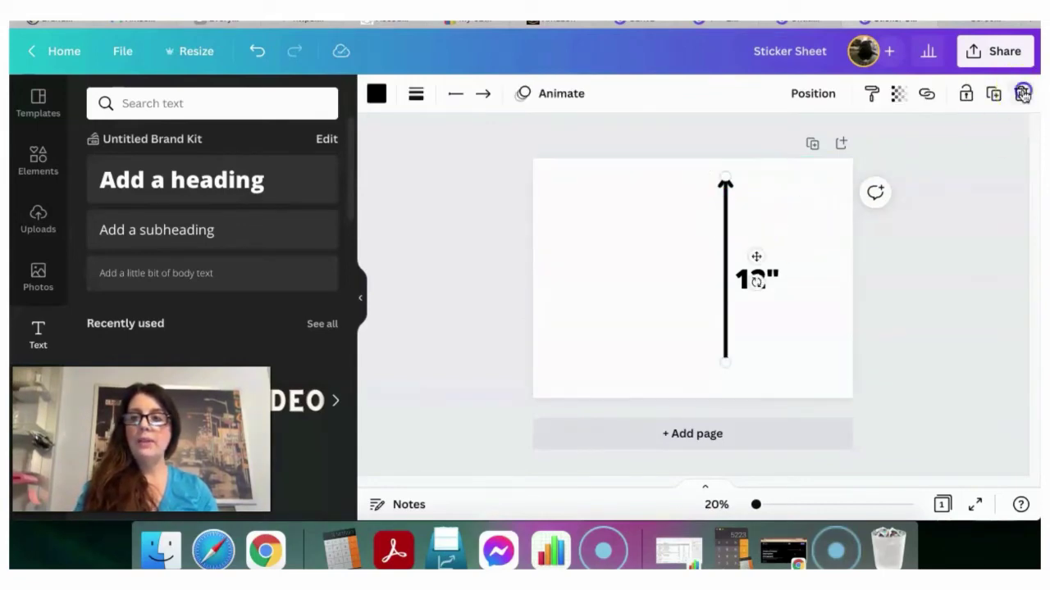
click(1021, 95)
click(751, 281)
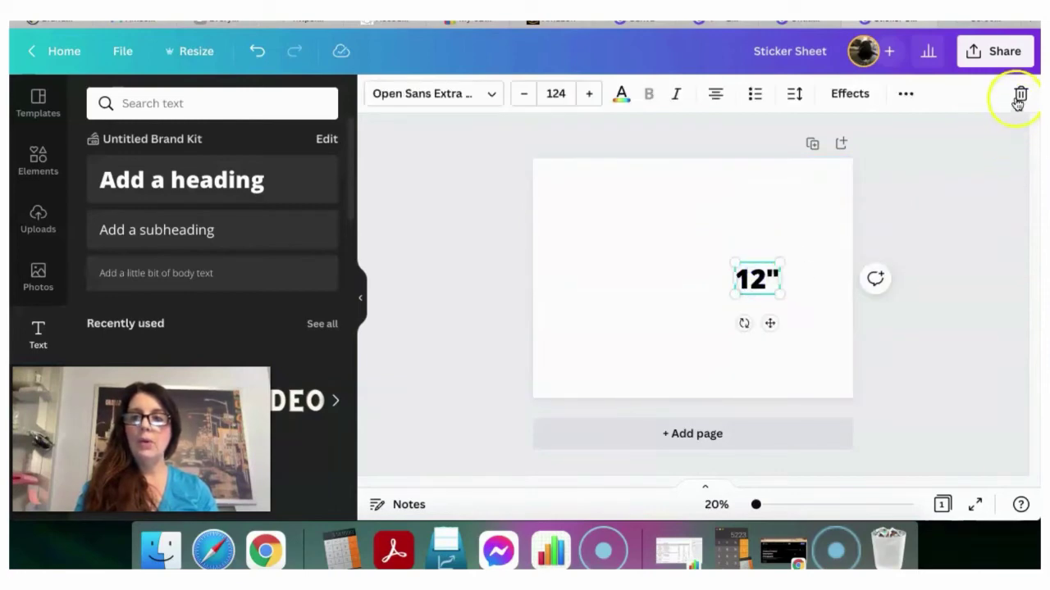
click(1017, 98)
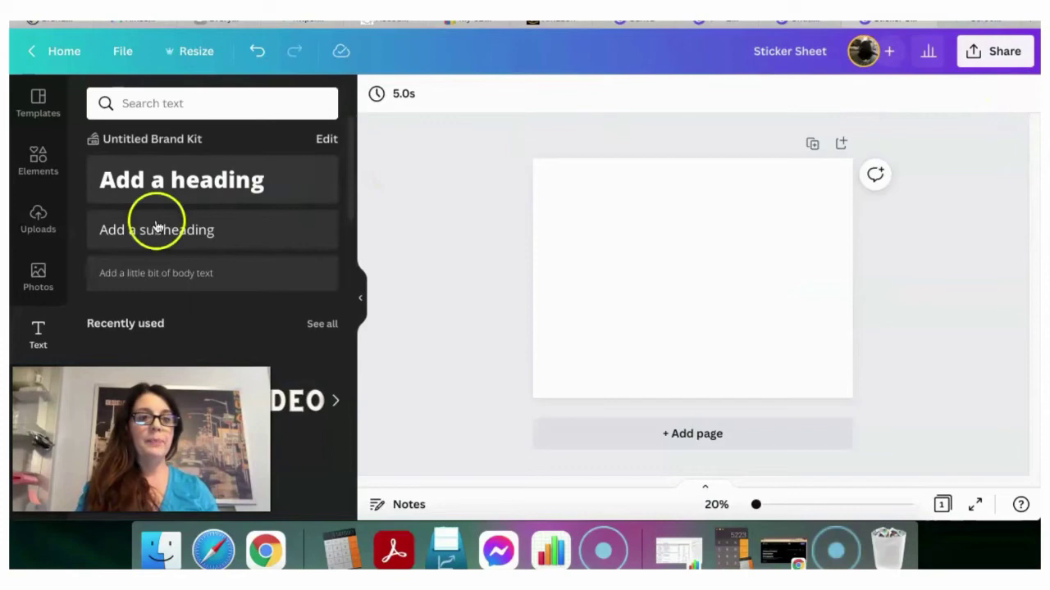
Add the uploaded Dr. Squatch soap box photo to the empty page and enlarge it to fill the page.
click(41, 226)
scroll(158, 310, up, 4)
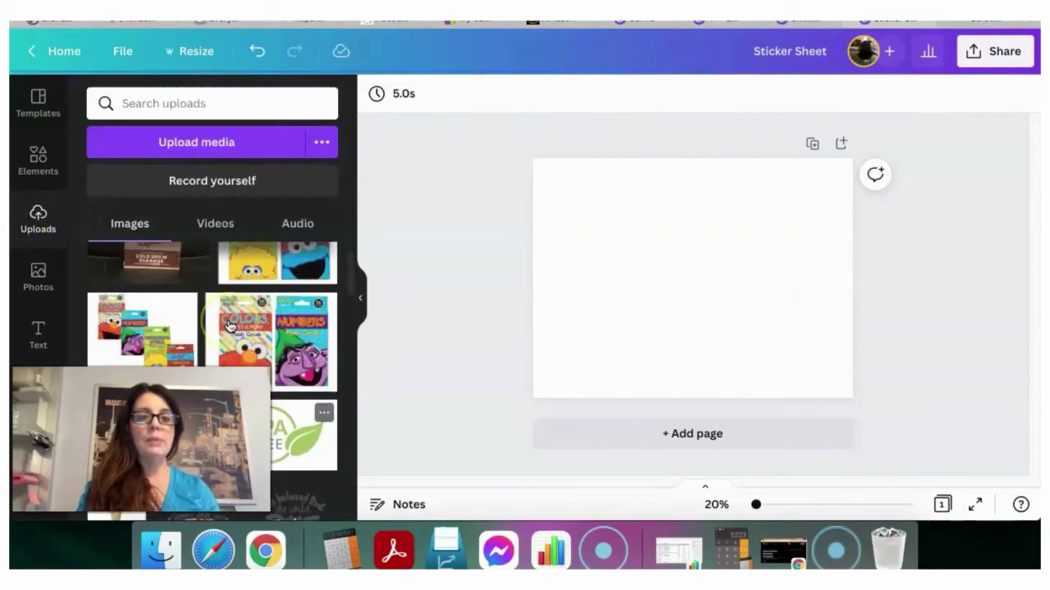
mouse_move(158, 305)
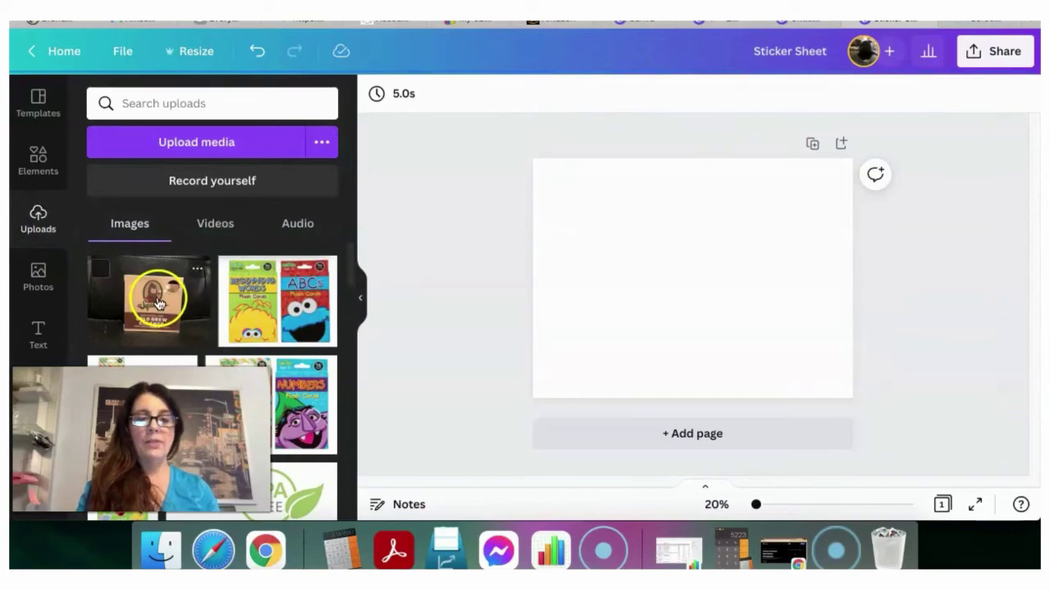
click(158, 303)
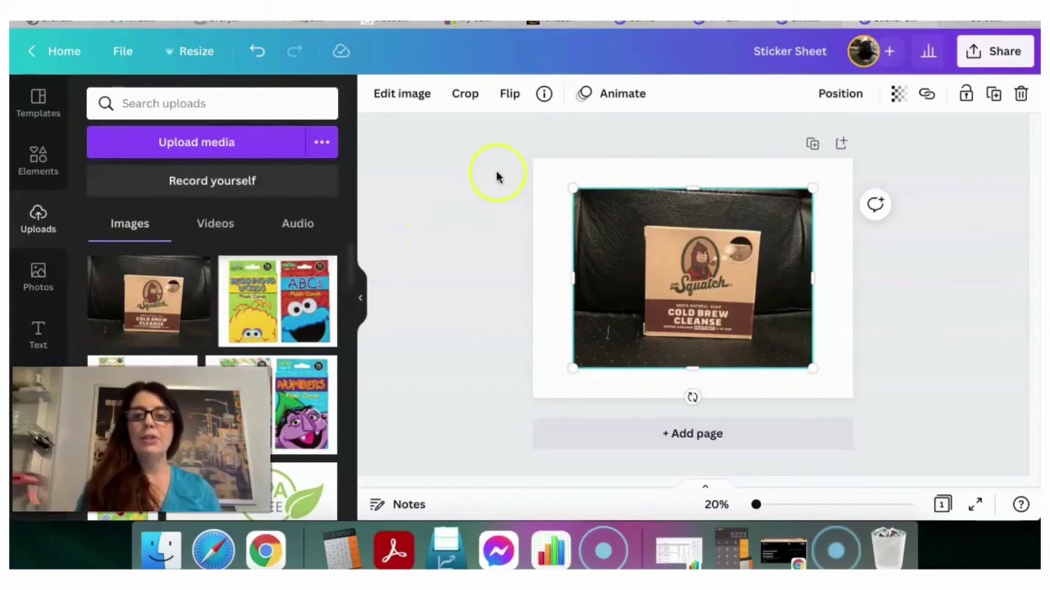
drag(574, 189, 533, 158)
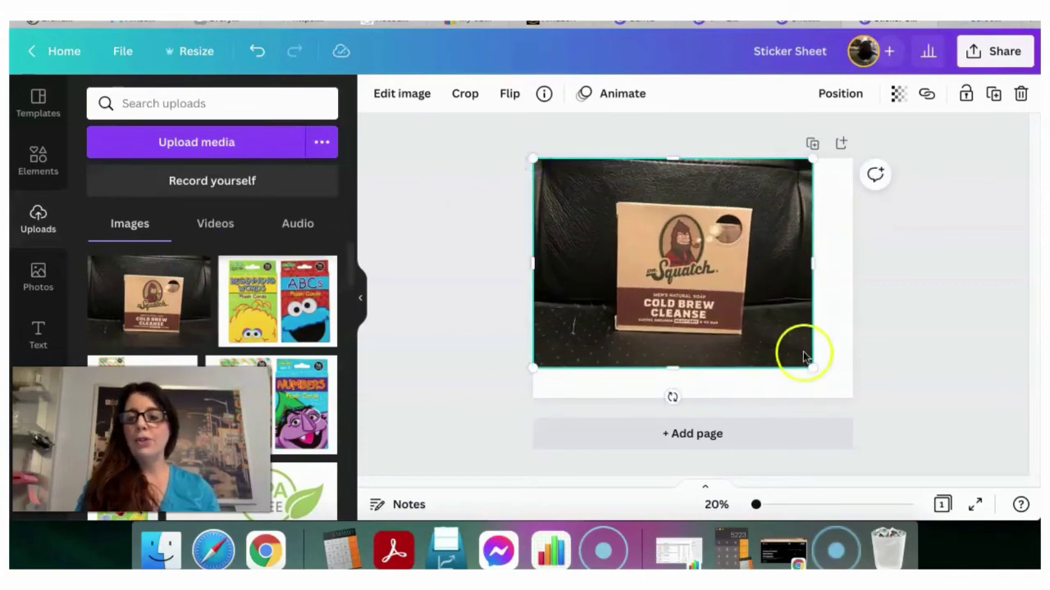
drag(812, 367, 846, 402)
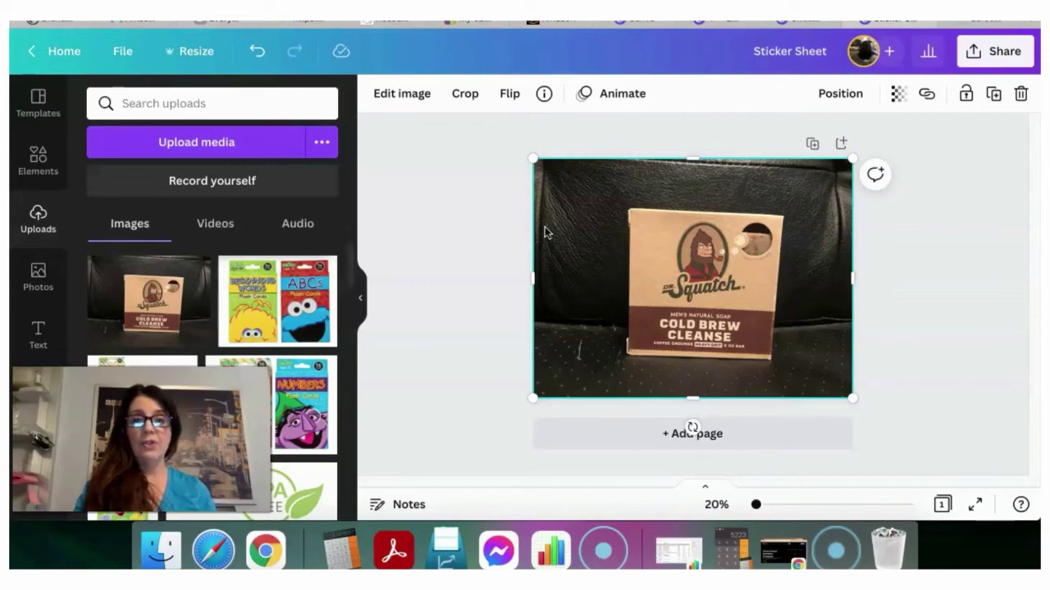
Remove the background from the full-page soap box photo with the Background Remover.
click(604, 227)
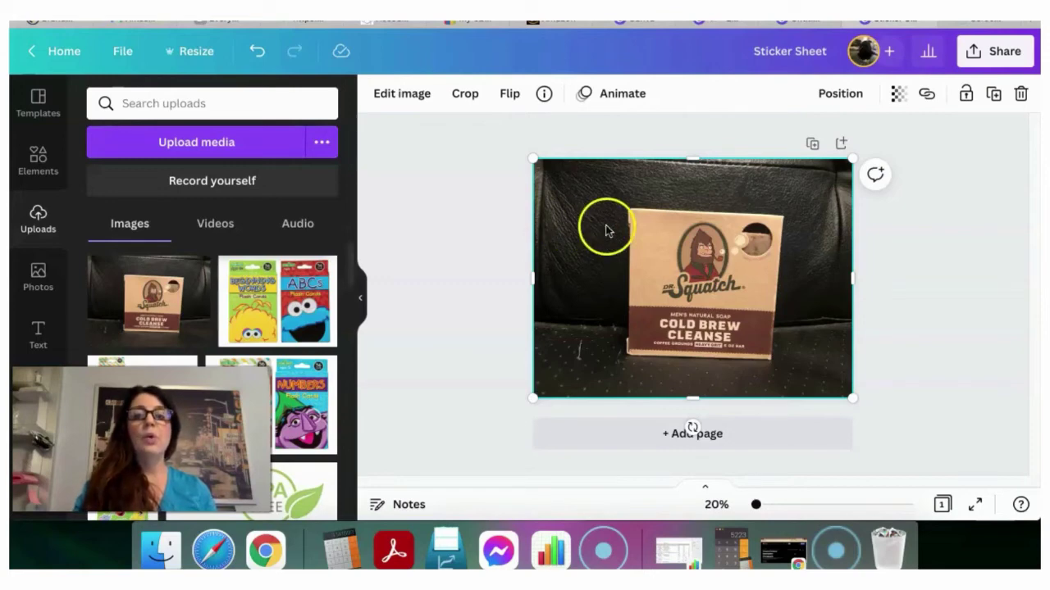
click(489, 235)
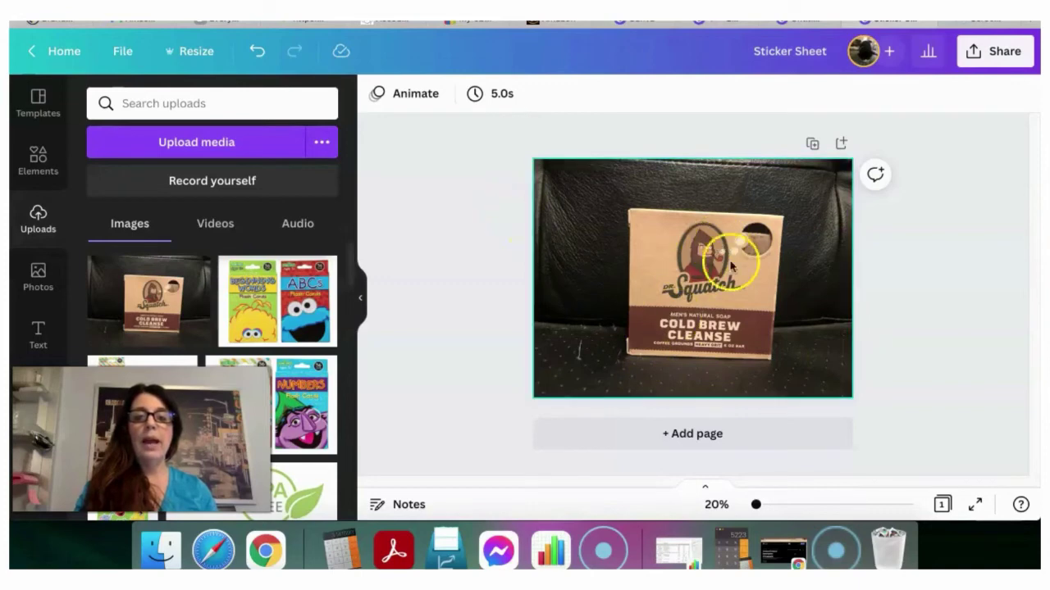
click(696, 239)
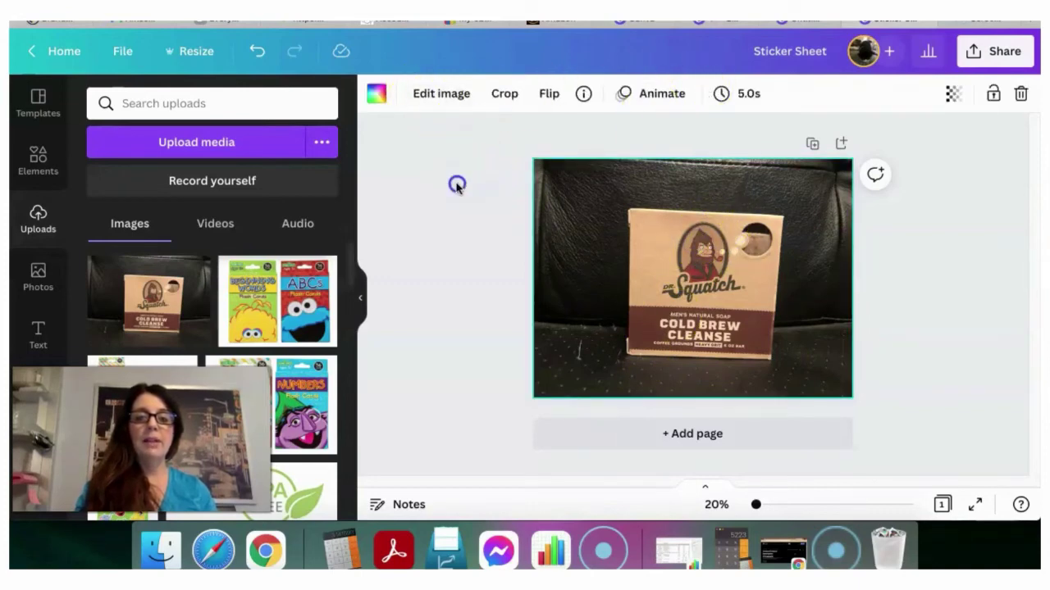
click(457, 186)
click(690, 253)
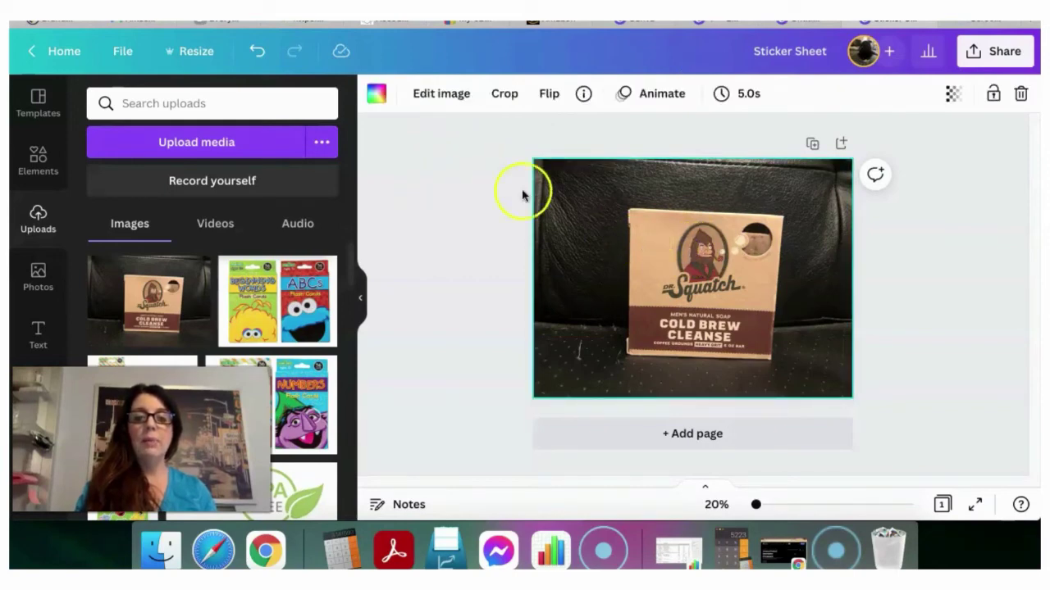
click(426, 97)
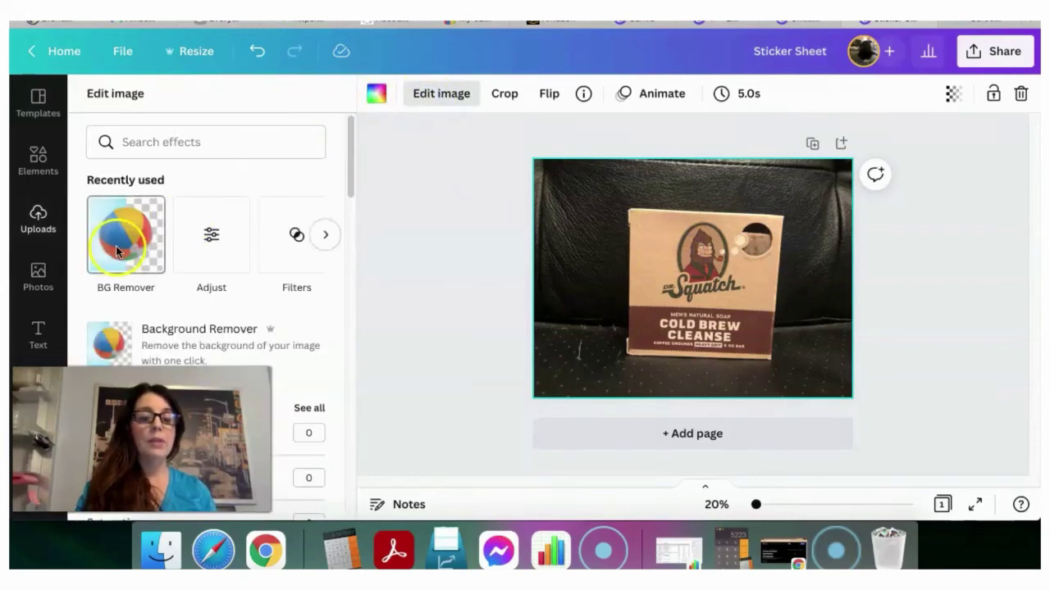
click(115, 246)
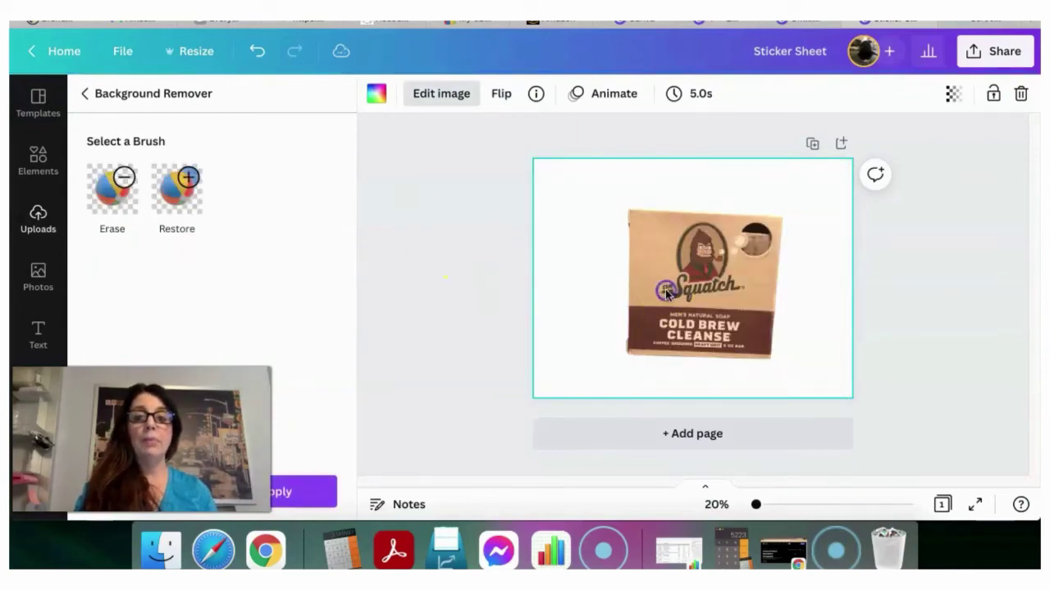
key(Escape)
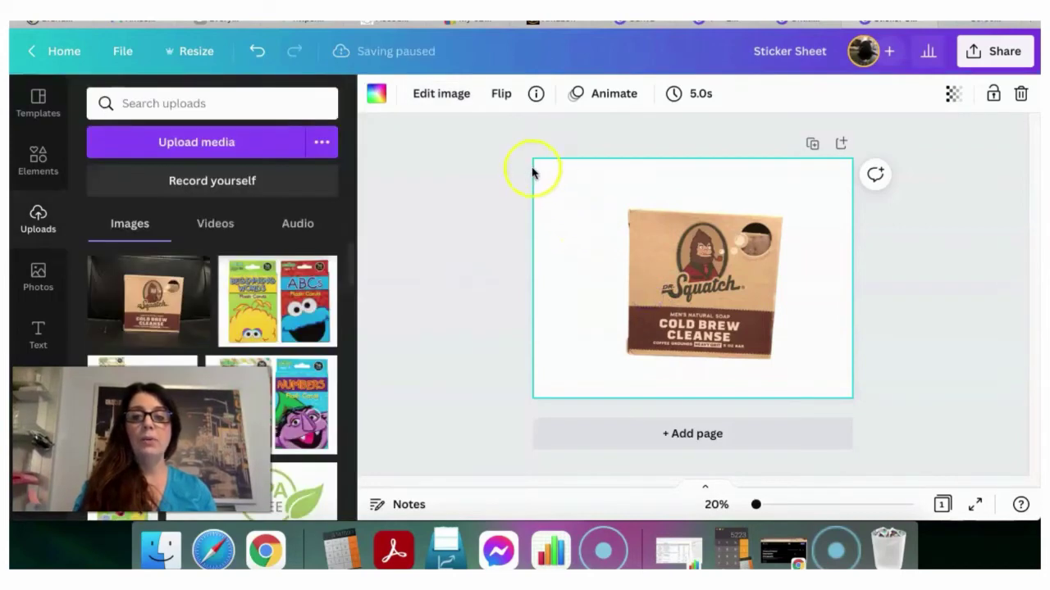
Try to resize the full-page soap box cut-out from its corners, and delete it from the page.
drag(534, 162, 576, 197)
click(682, 181)
drag(825, 390, 790, 368)
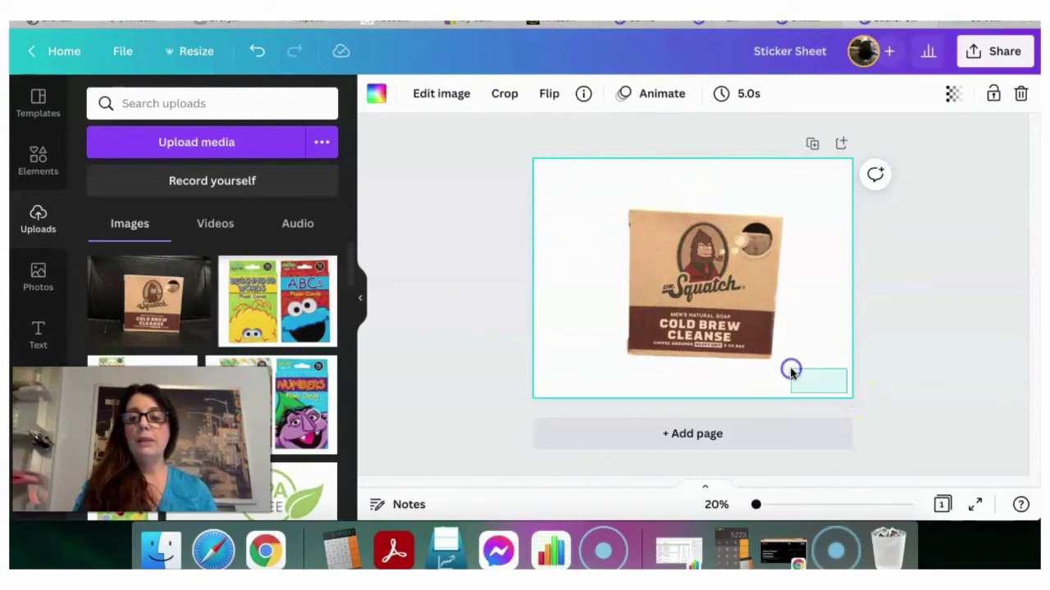
click(697, 299)
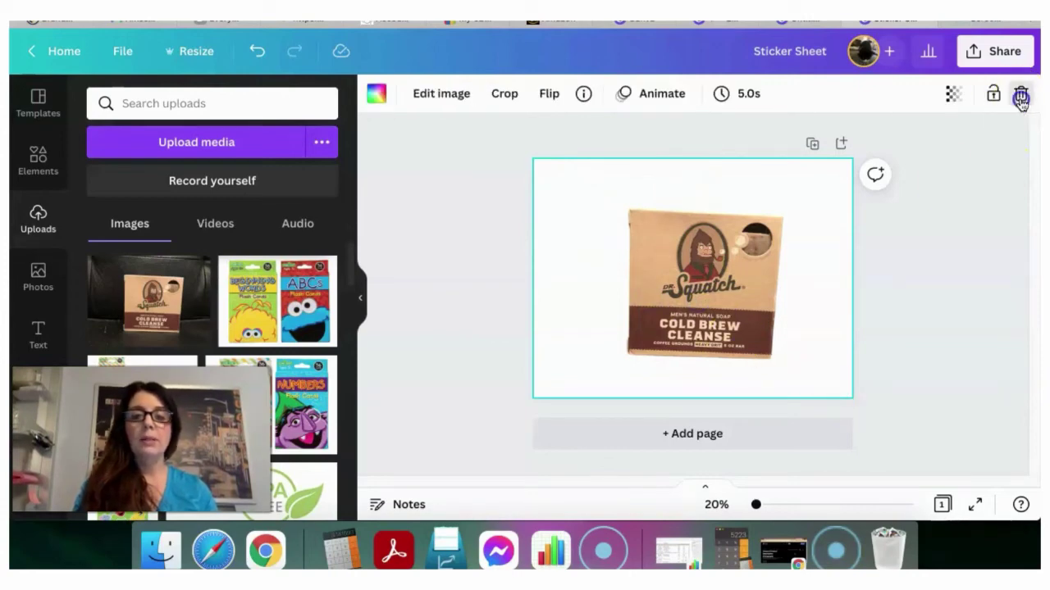
click(1021, 97)
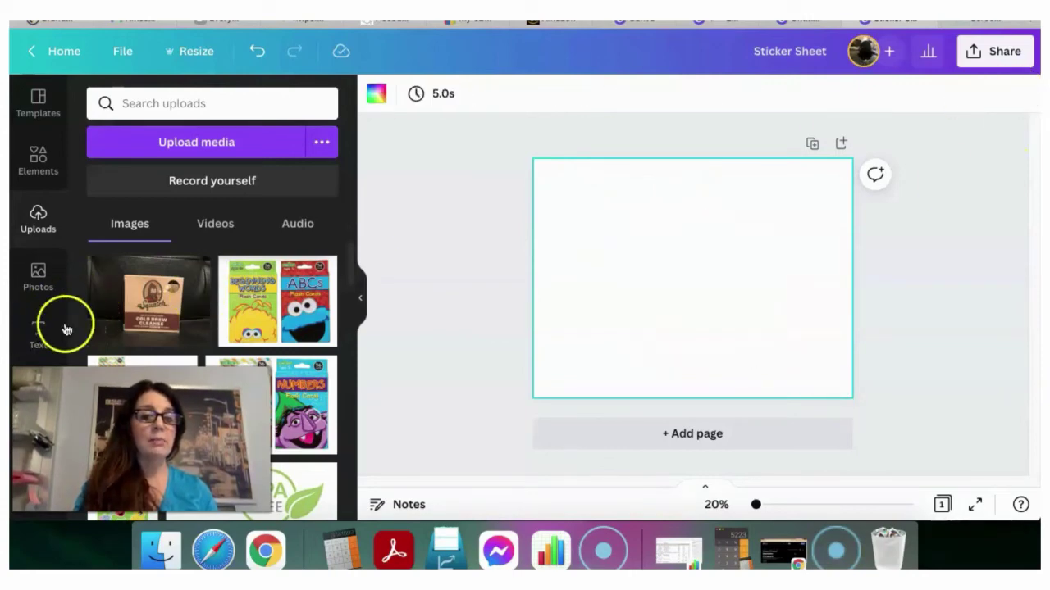
Add the uploaded soap box photo to the page again at its default size and remove its background.
click(162, 307)
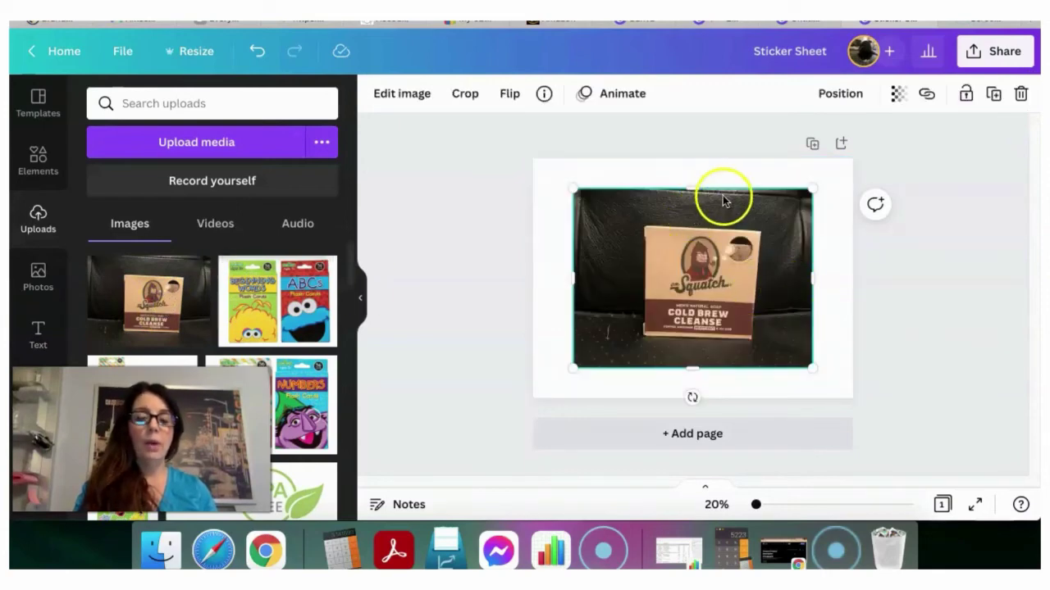
click(402, 93)
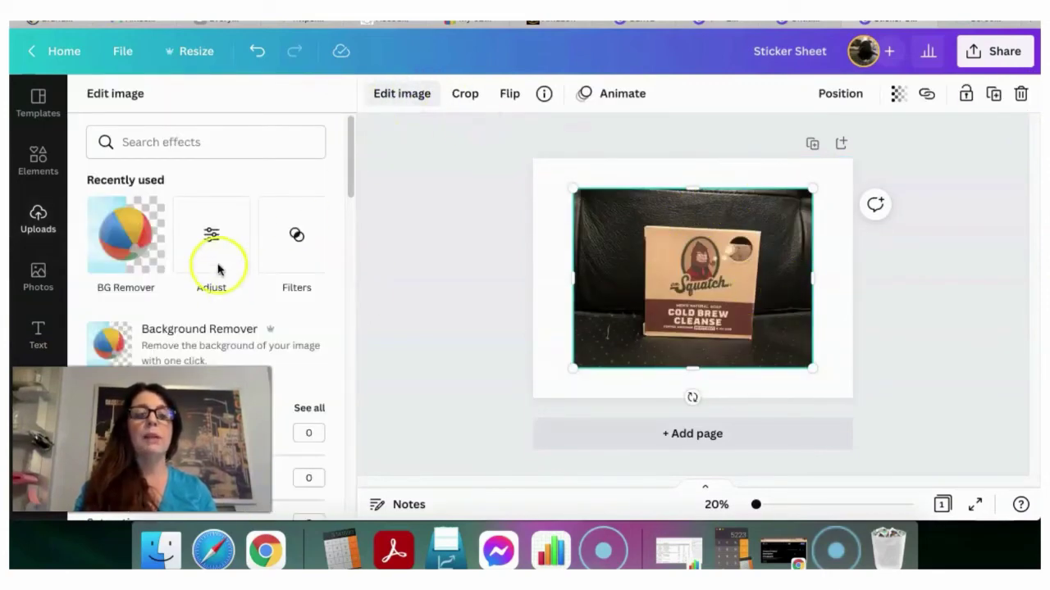
click(134, 234)
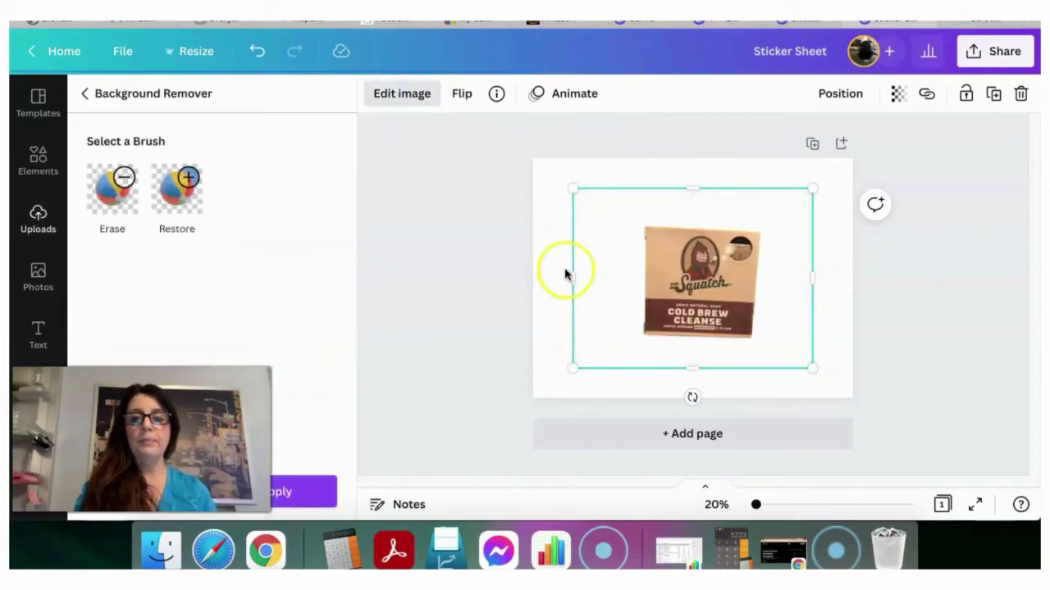
Trim the empty margins on all four sides of the cut-out soap box image.
drag(573, 276, 616, 284)
drag(809, 272, 777, 274)
drag(703, 202, 703, 217)
drag(696, 362, 696, 347)
Enlarge the soap box image to nearly fill the page and rotate it slightly counter-clockwise to straighten the box.
drag(572, 403, 551, 408)
drag(779, 218, 867, 174)
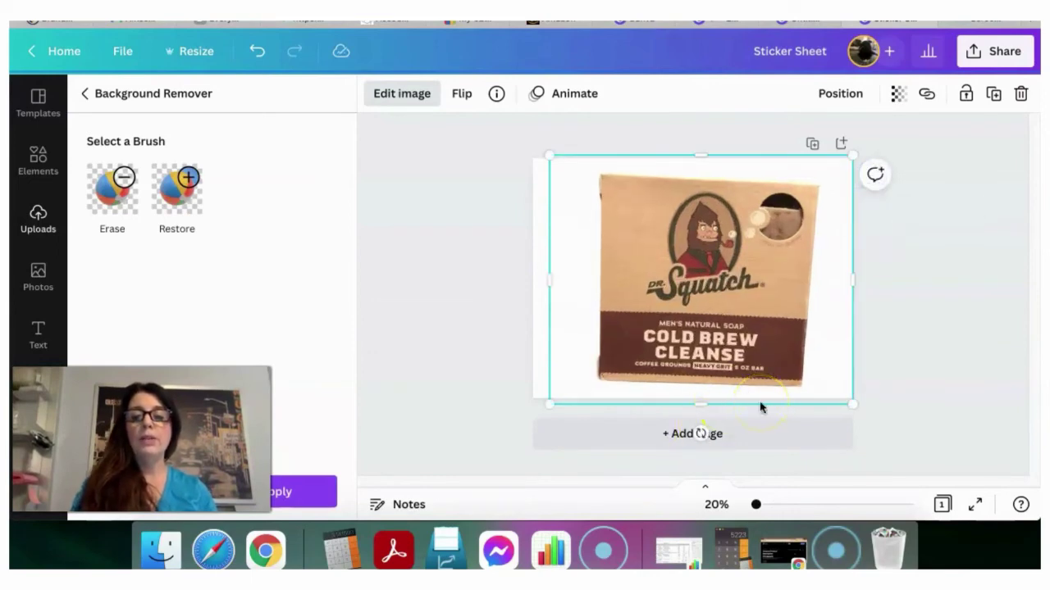
click(714, 441)
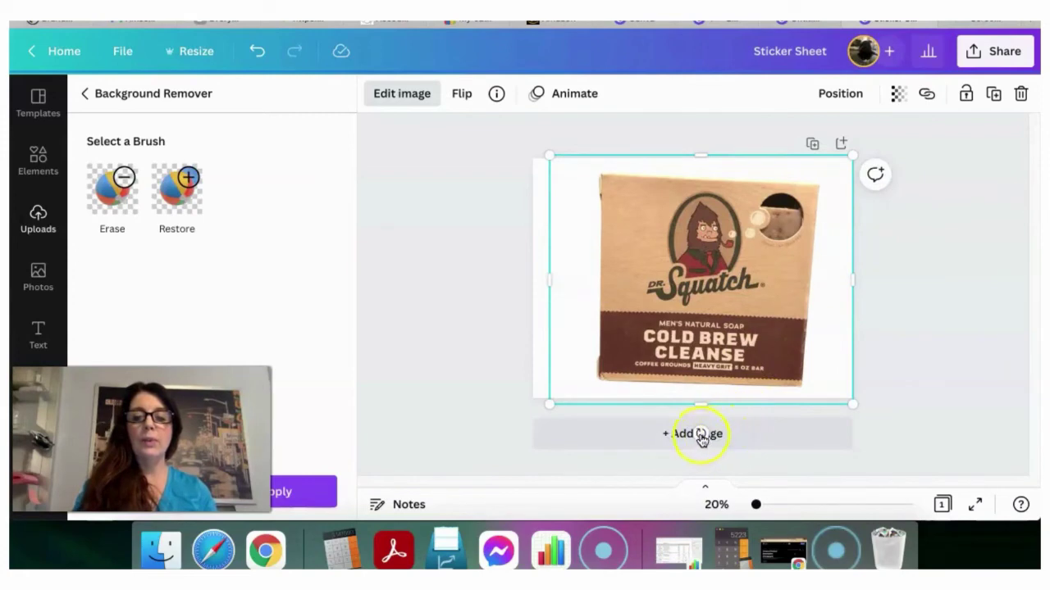
drag(707, 437, 706, 435)
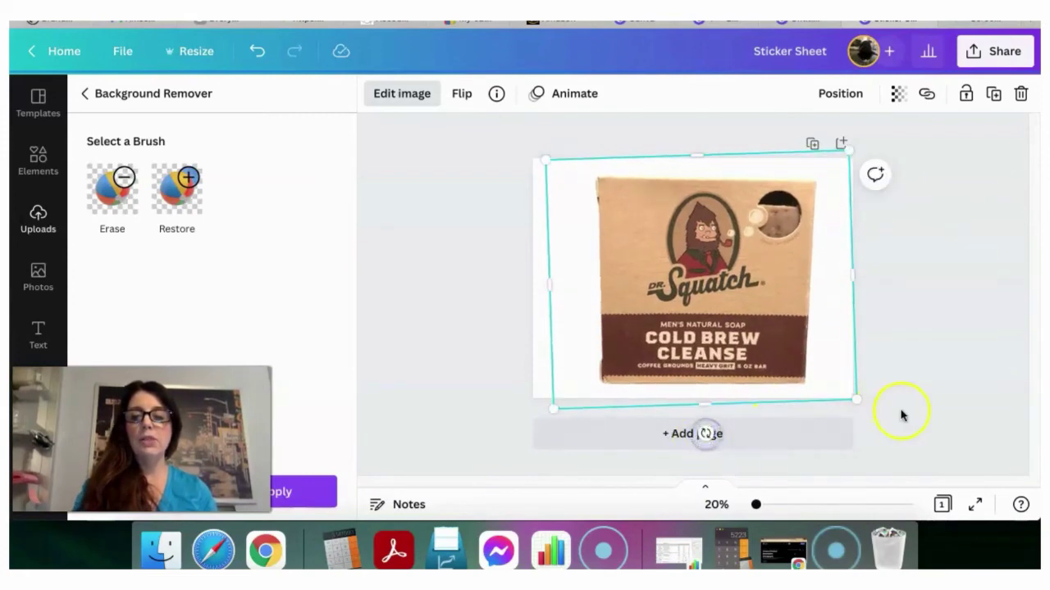
Shrink the soap box cut-out to about two thirds of its size and move it to the left side of the page.
click(906, 389)
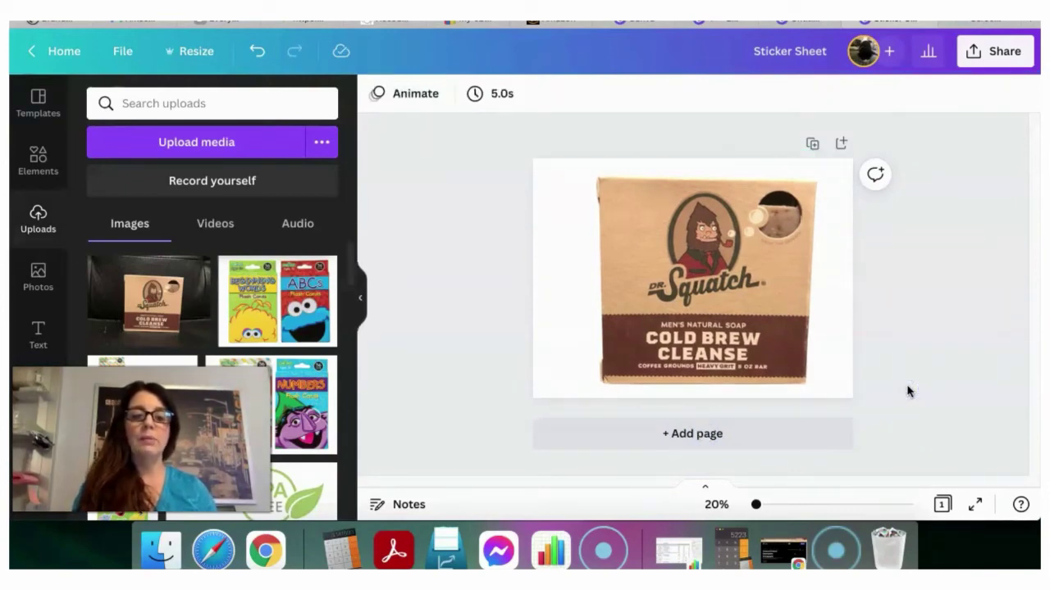
click(804, 287)
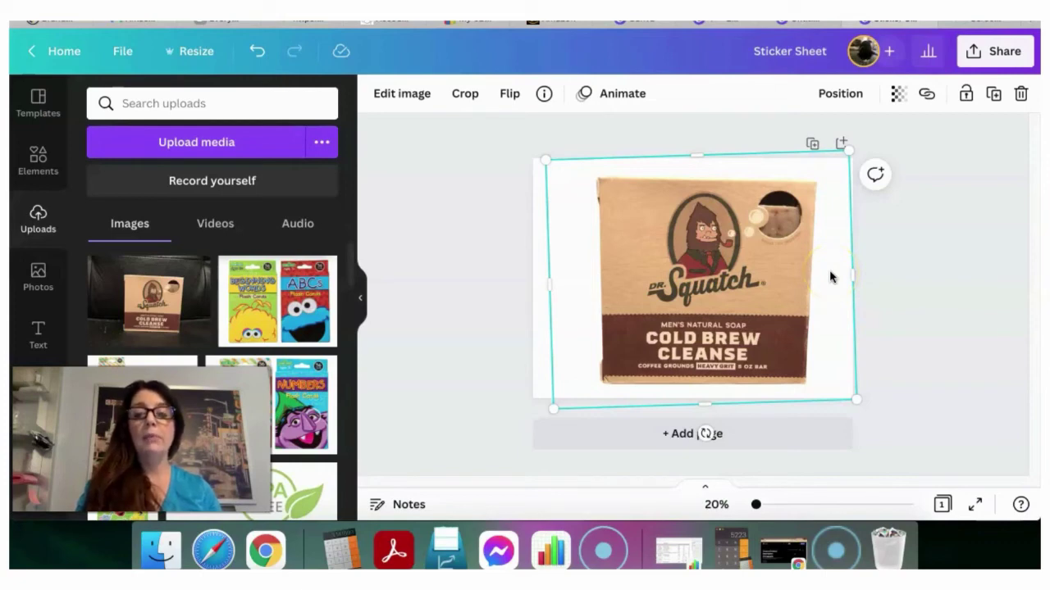
drag(845, 156, 757, 231)
drag(696, 277, 673, 256)
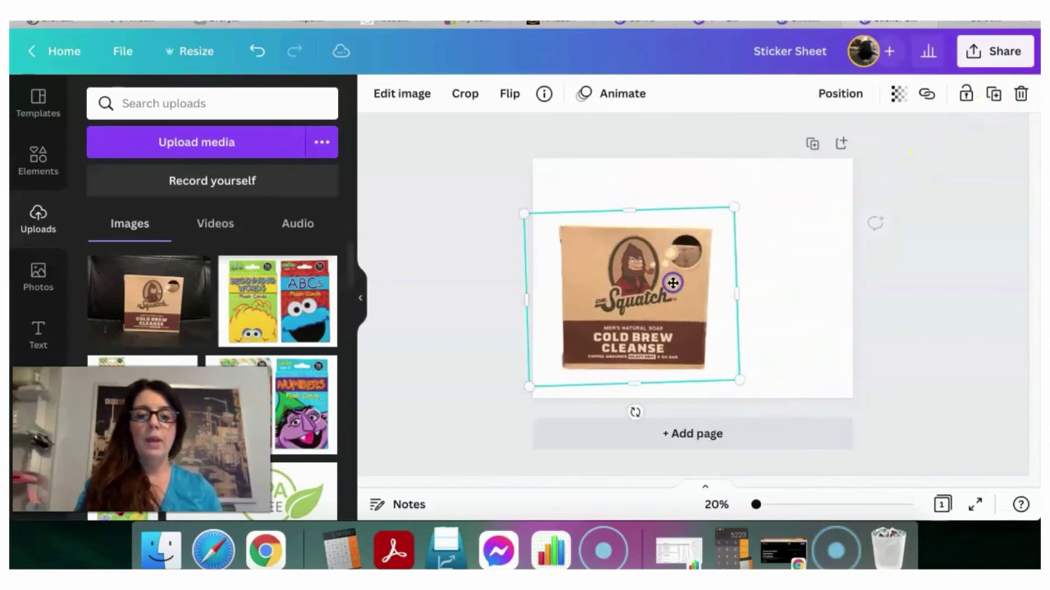
Add the uploaded Beginning Words and ABCs flash card image, enlarge it slightly, remove its background and place it at the page's lower right.
click(286, 309)
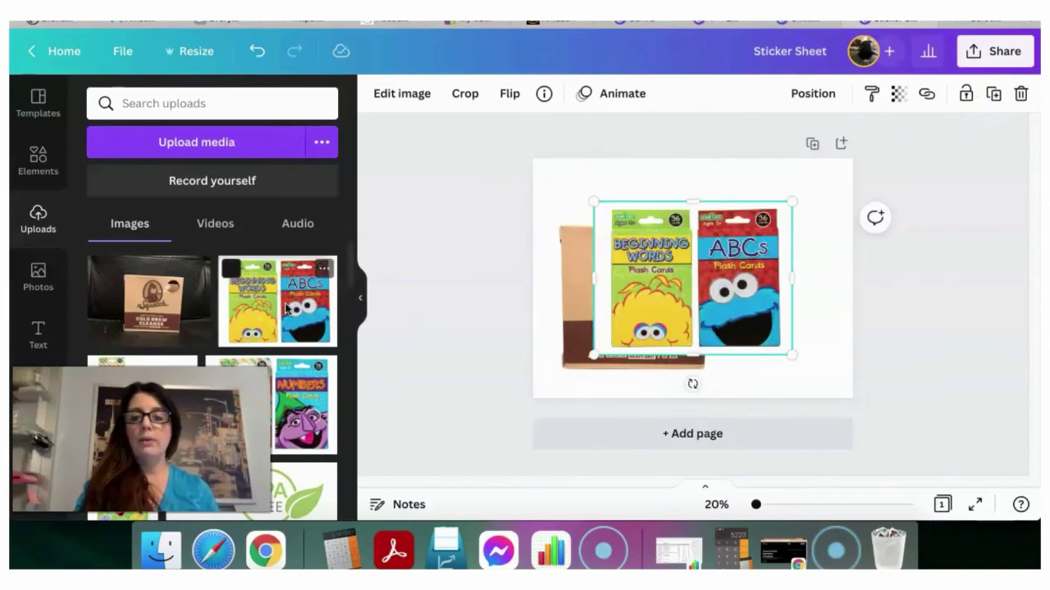
drag(710, 278, 748, 260)
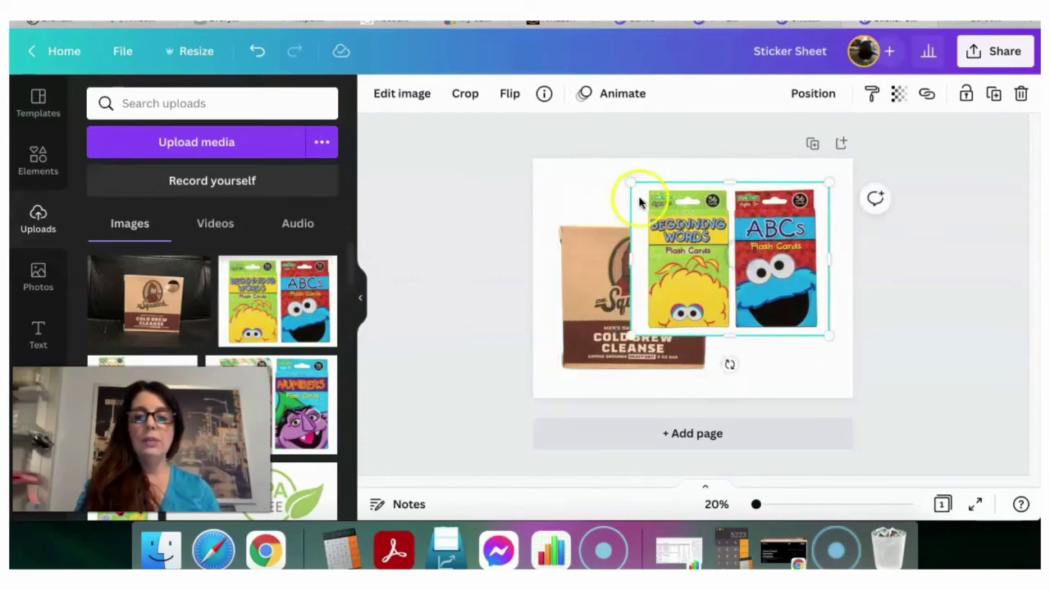
click(629, 260)
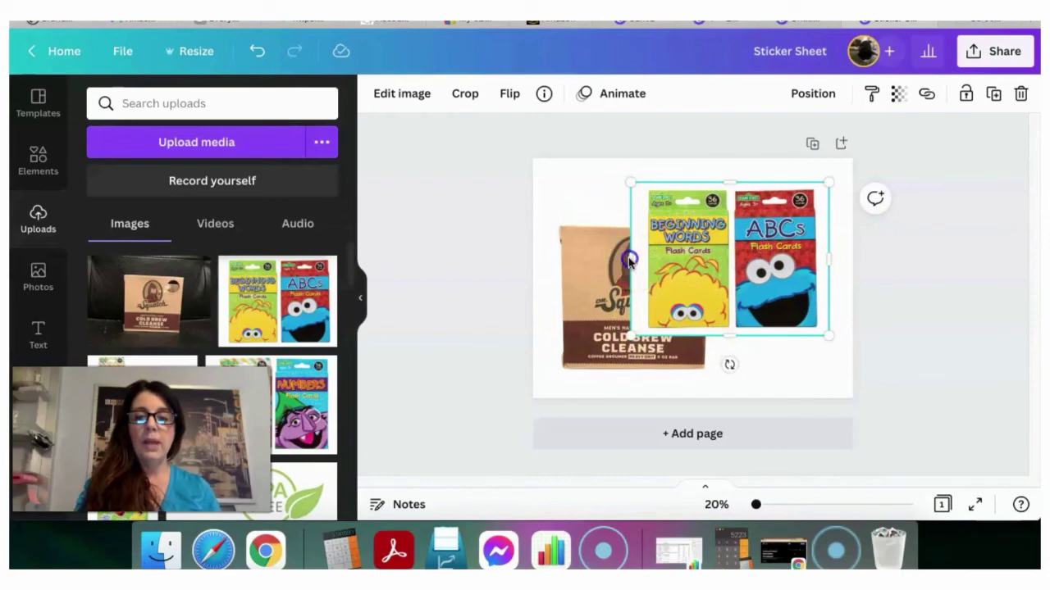
drag(633, 260, 623, 260)
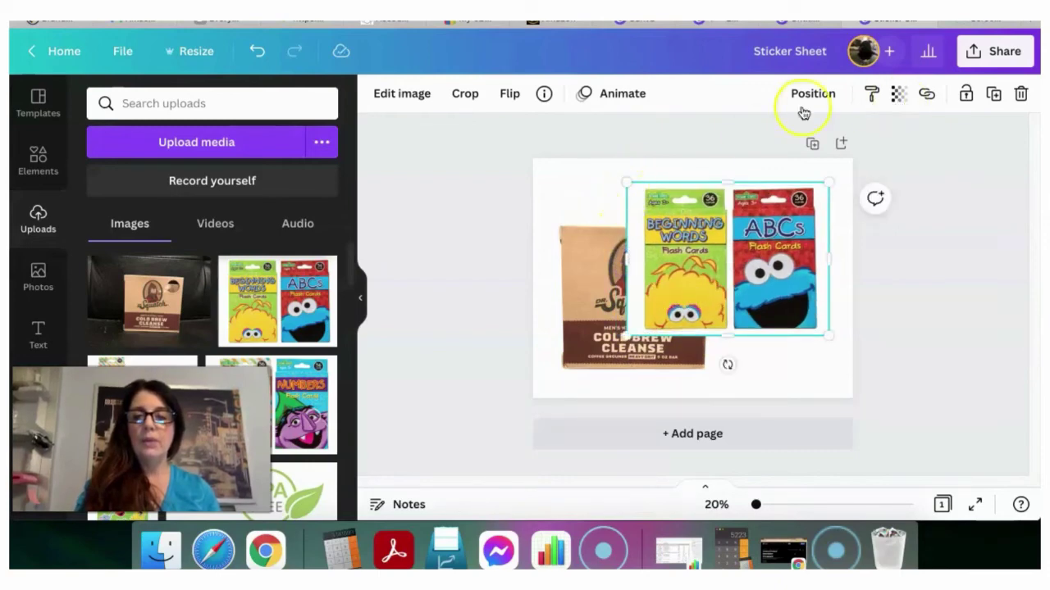
click(406, 98)
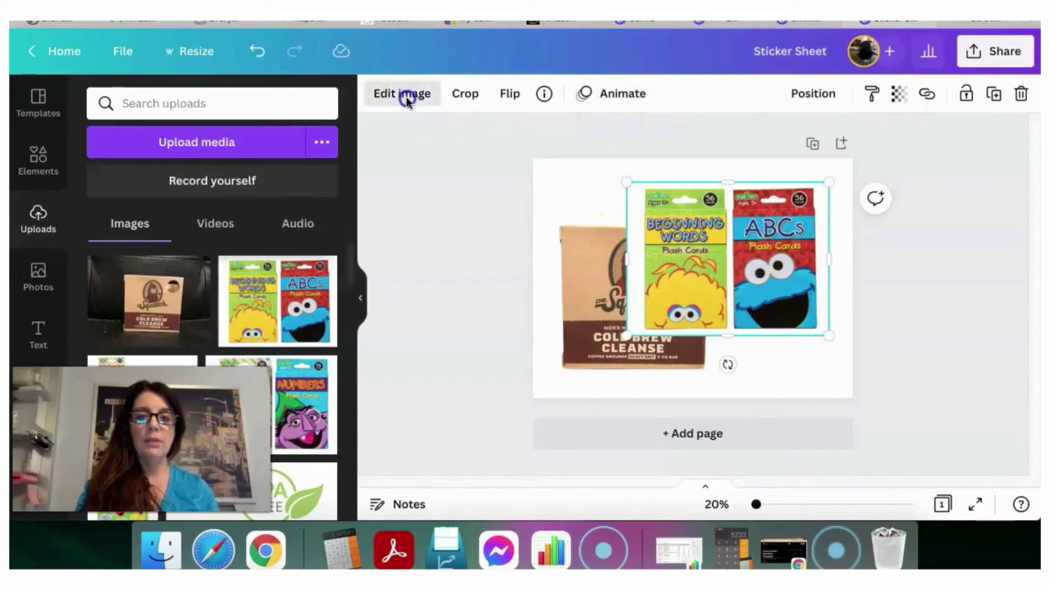
click(136, 226)
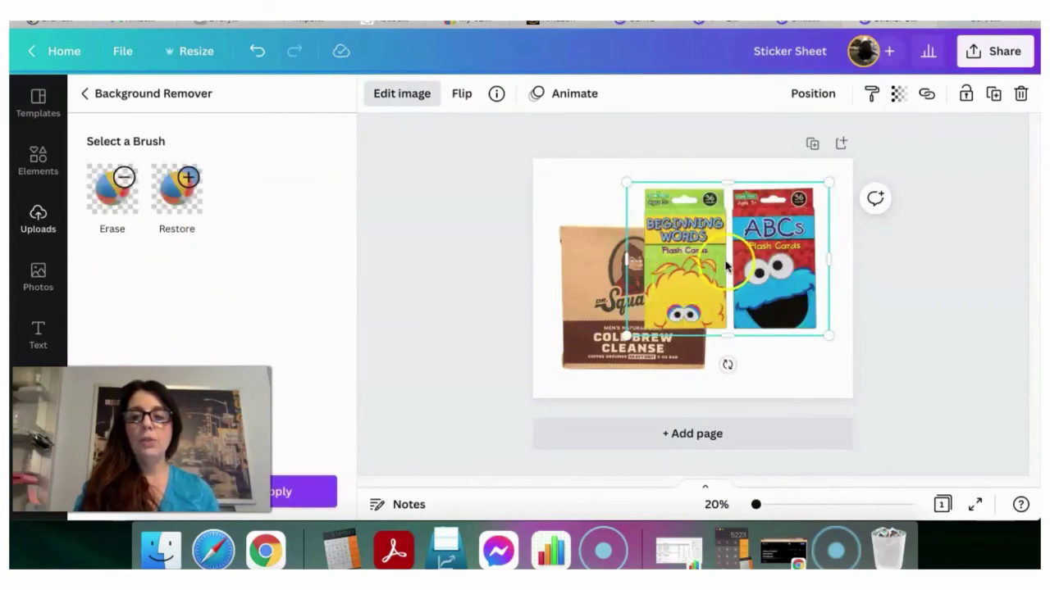
drag(725, 265, 724, 318)
Move the soap box cut-out toward the page's upper left, and delete it from the page.
click(594, 279)
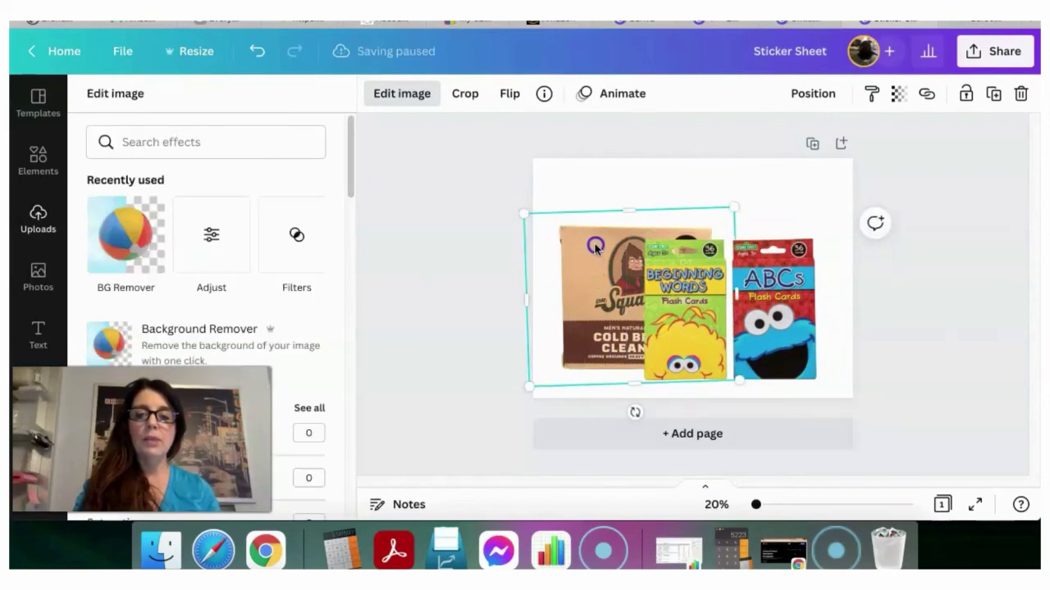
drag(597, 251, 603, 232)
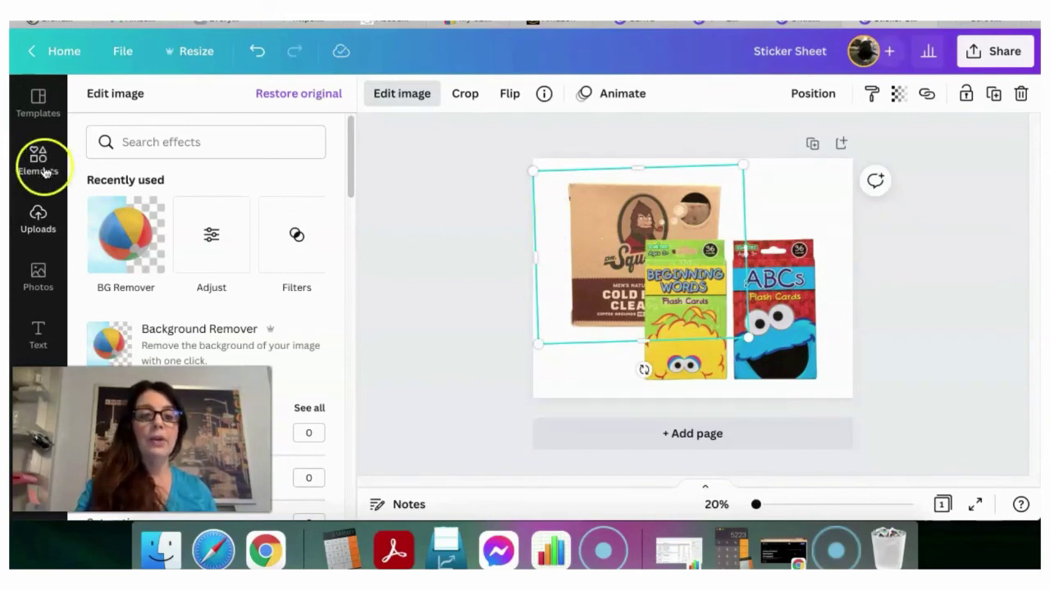
click(37, 225)
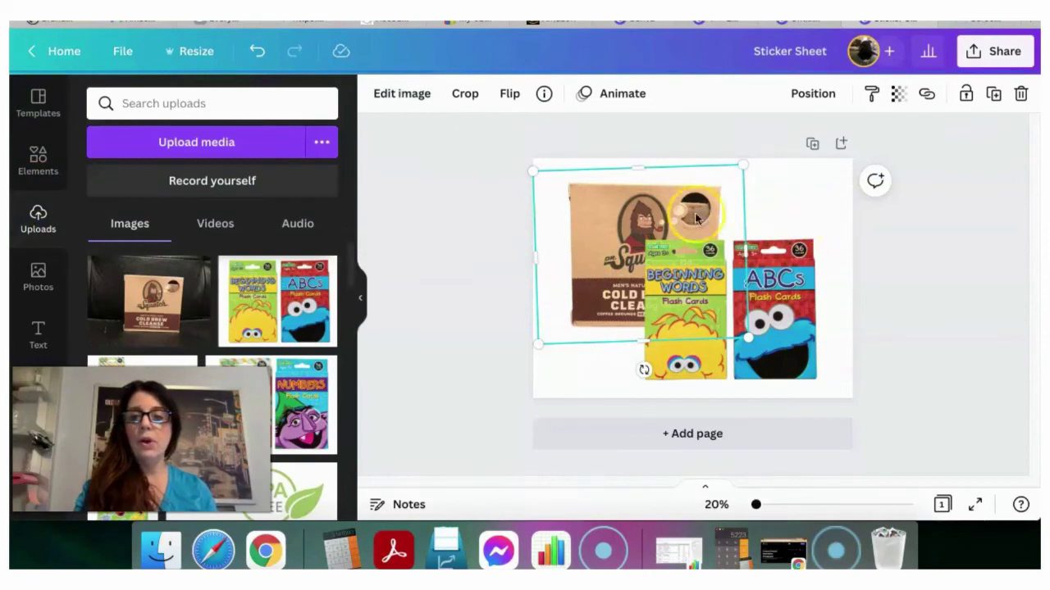
click(1021, 94)
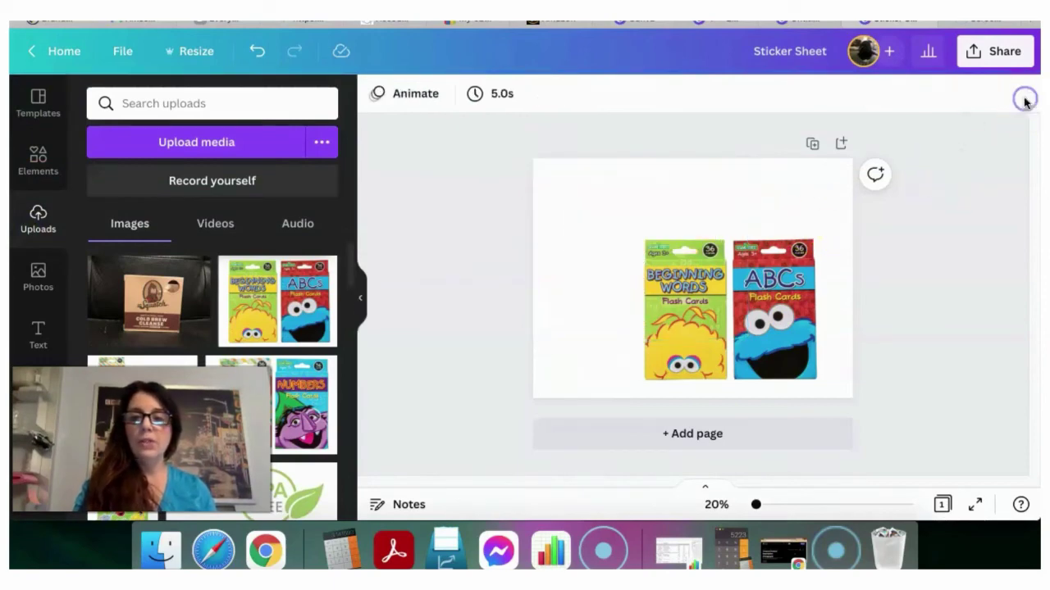
Add the uploaded Colors and Numbers flash card image, remove its background and place it at the page's lower left, overlapping the first pair.
scroll(273, 328, down, 1)
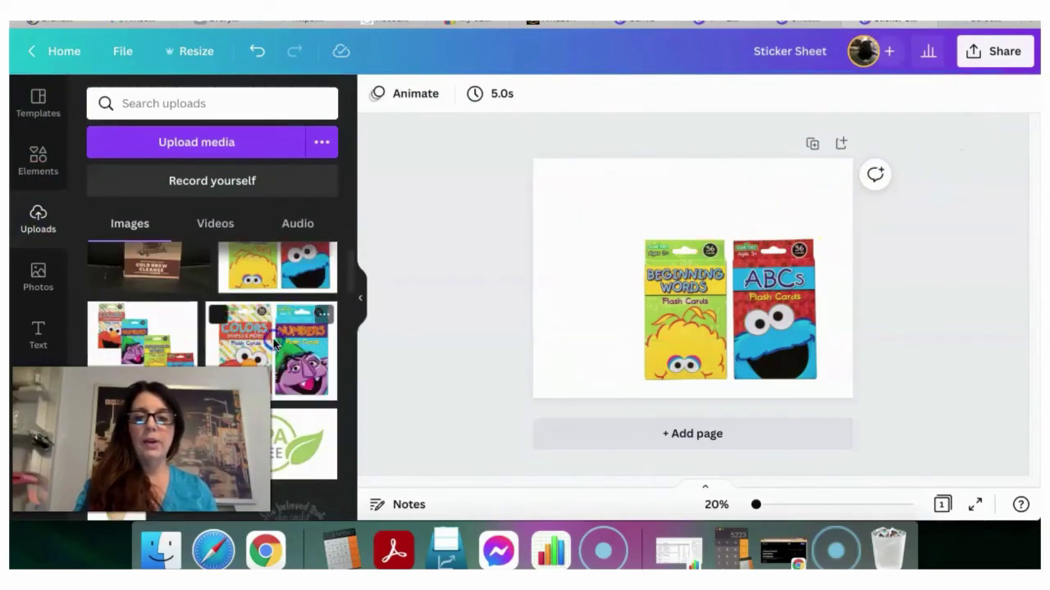
click(276, 345)
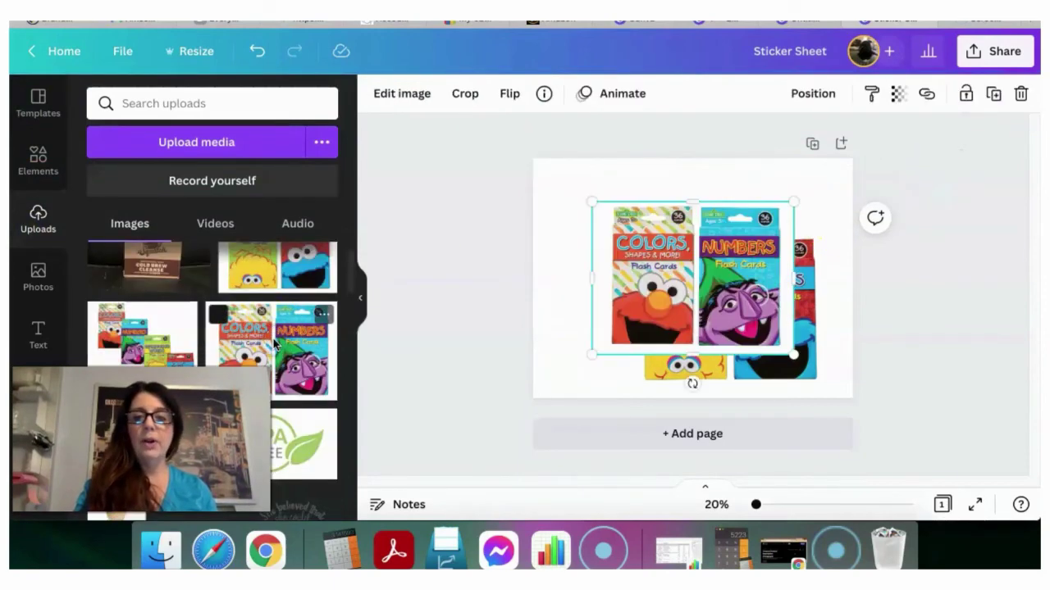
click(403, 96)
click(113, 238)
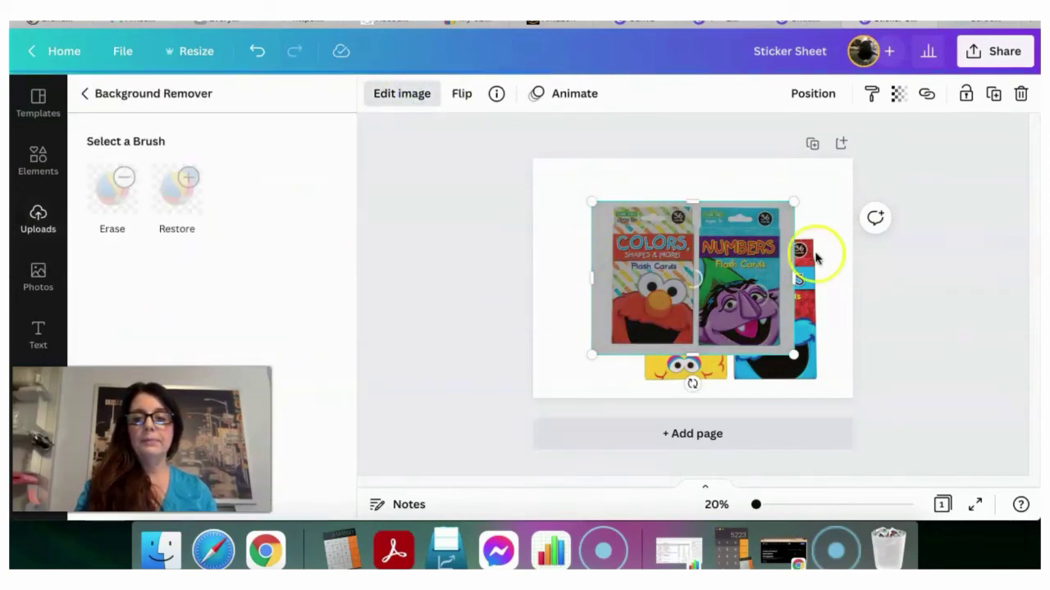
click(713, 283)
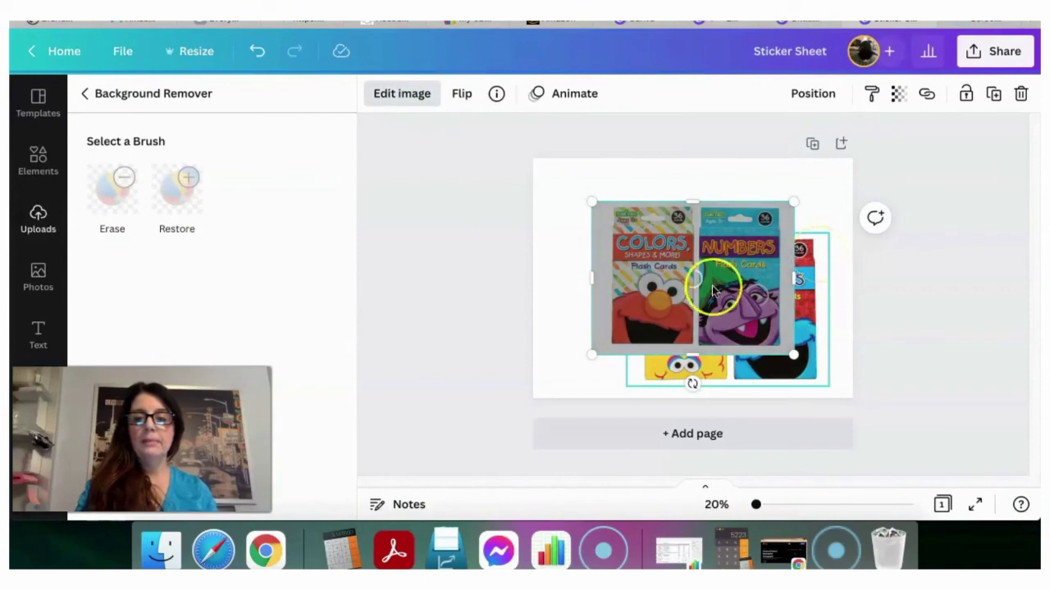
click(714, 278)
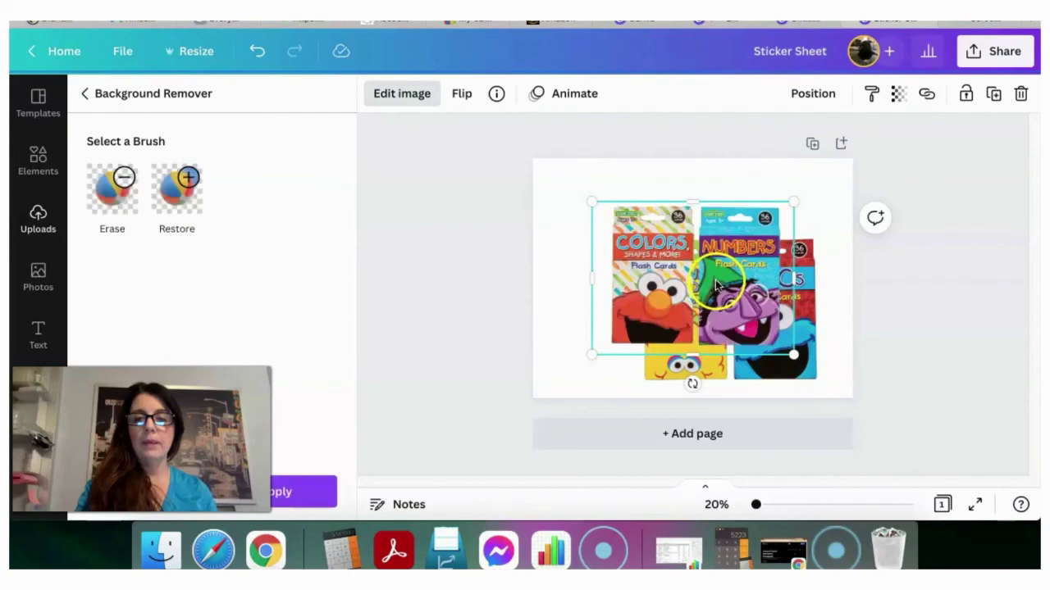
drag(669, 255, 627, 304)
Add the uploaded green sticker sheet image, remove its background, tilt it clockwise and place it near the page's upper middle.
click(37, 217)
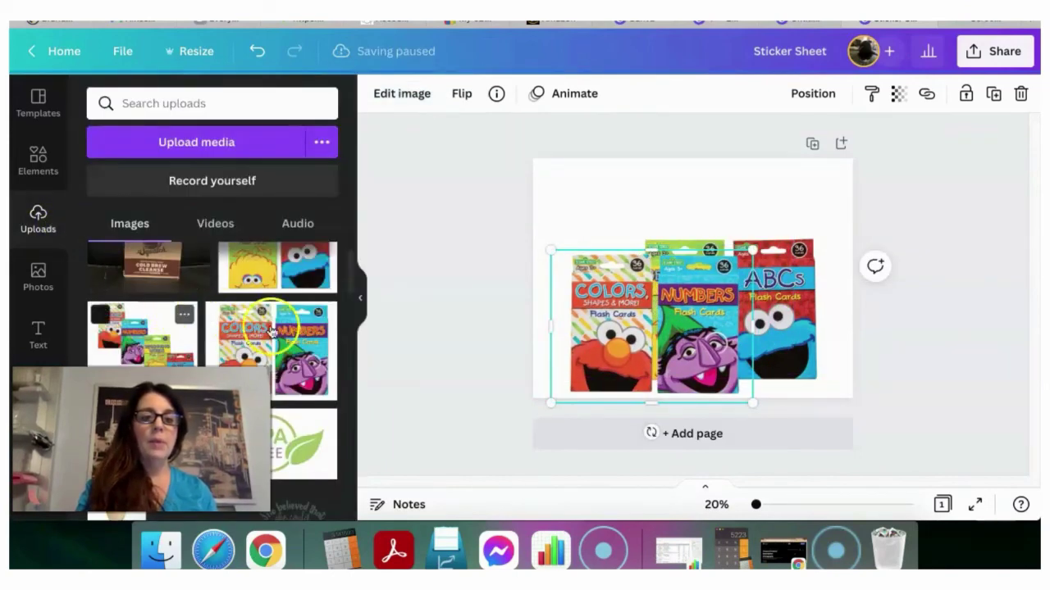
click(139, 340)
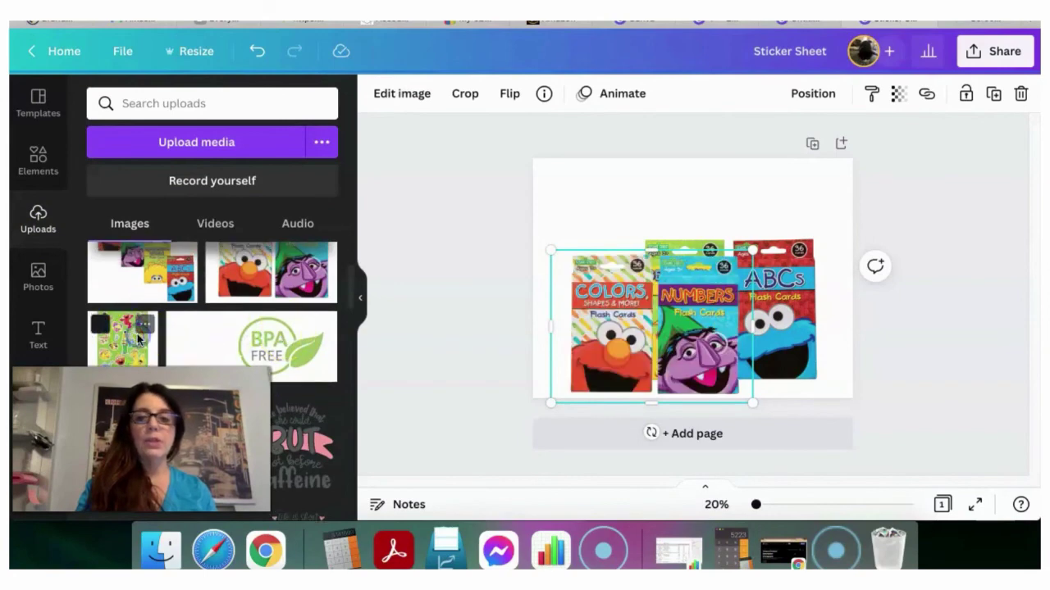
click(415, 94)
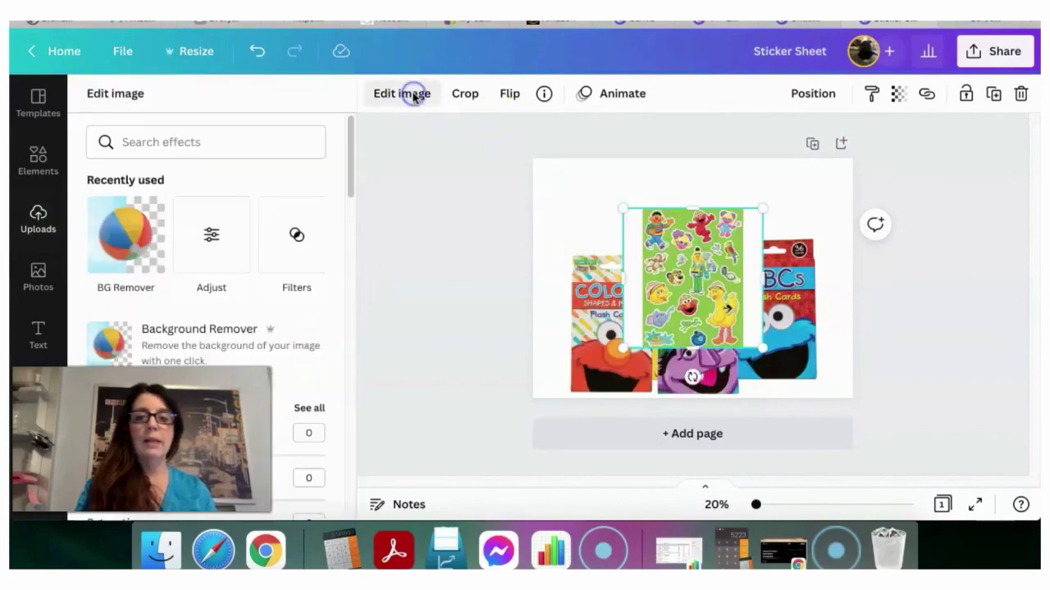
click(132, 234)
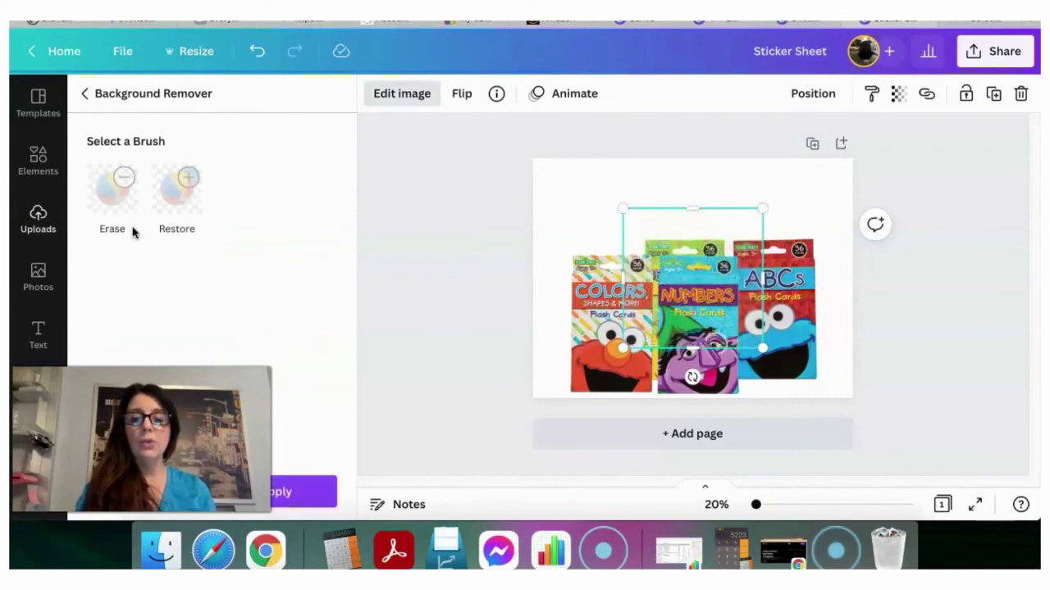
drag(695, 279, 703, 253)
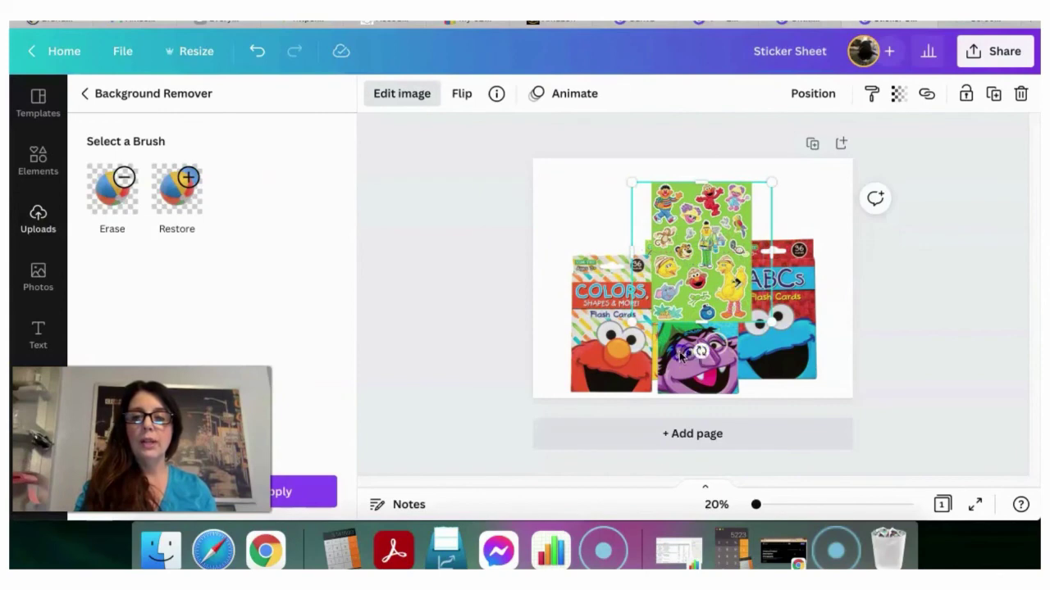
drag(680, 354, 664, 346)
drag(707, 273, 730, 268)
Bring the Colors and Numbers pair forward, and bring the Beginning Words and ABCs pair one layer forward.
click(633, 332)
click(636, 328)
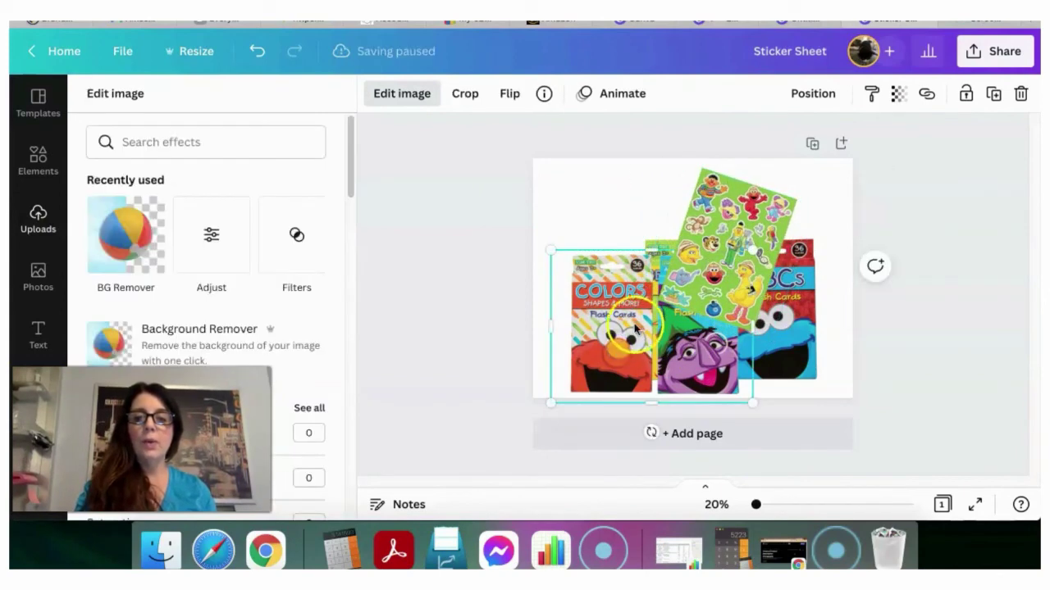
click(814, 94)
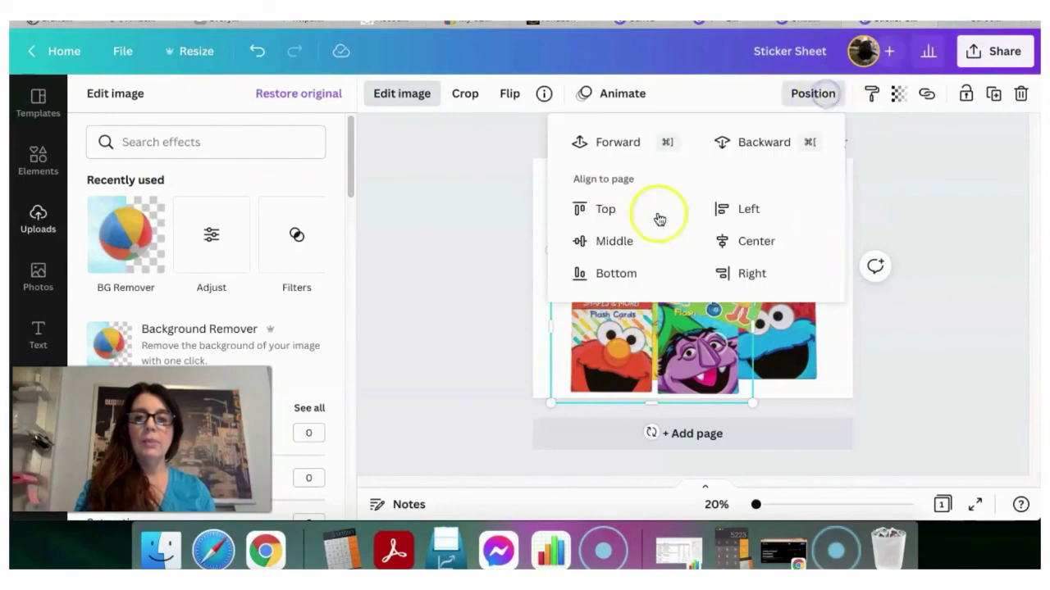
click(620, 143)
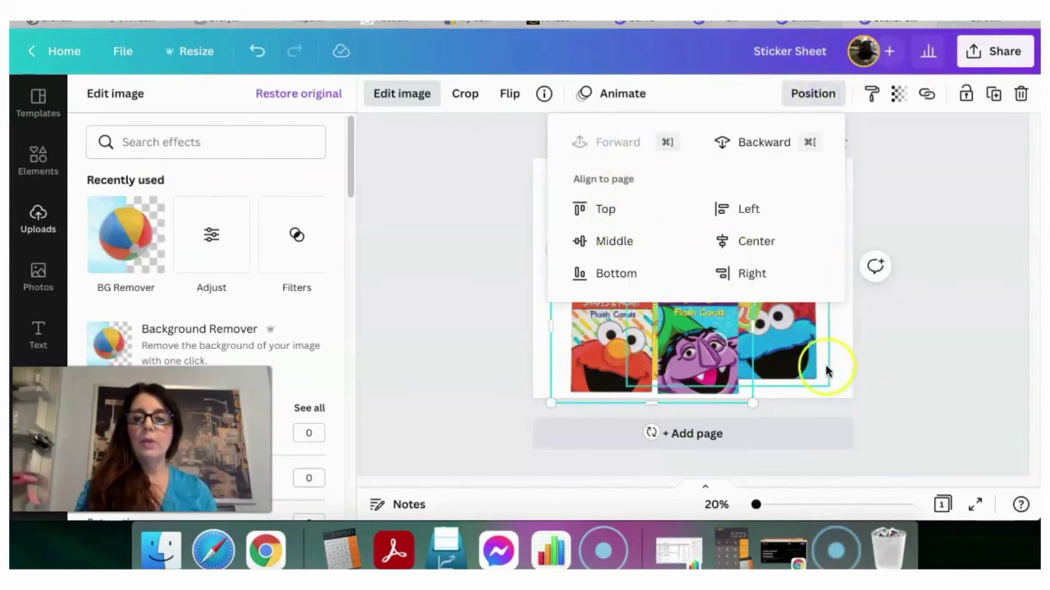
click(812, 363)
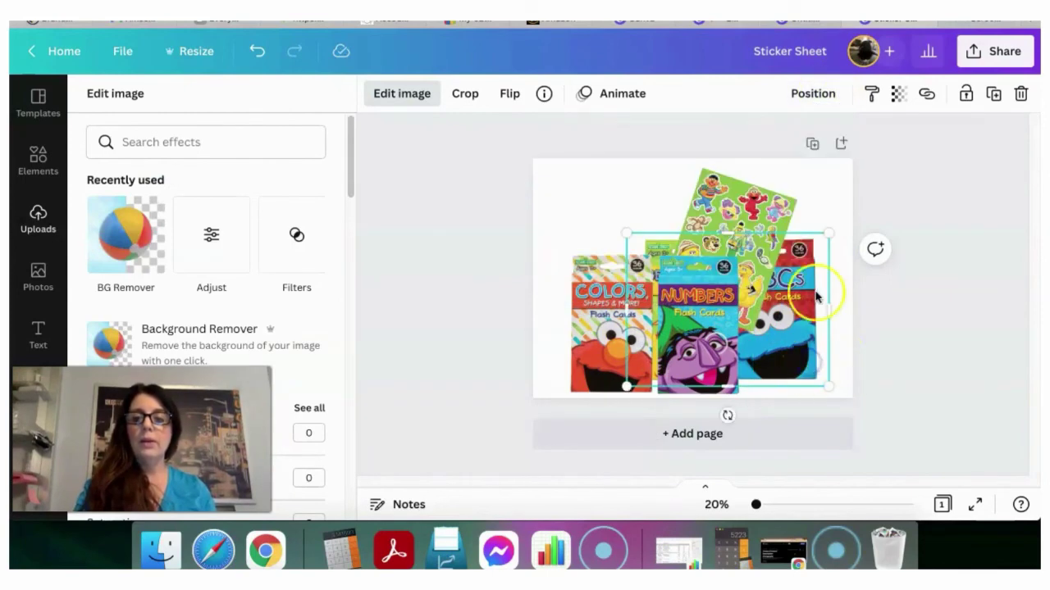
click(817, 102)
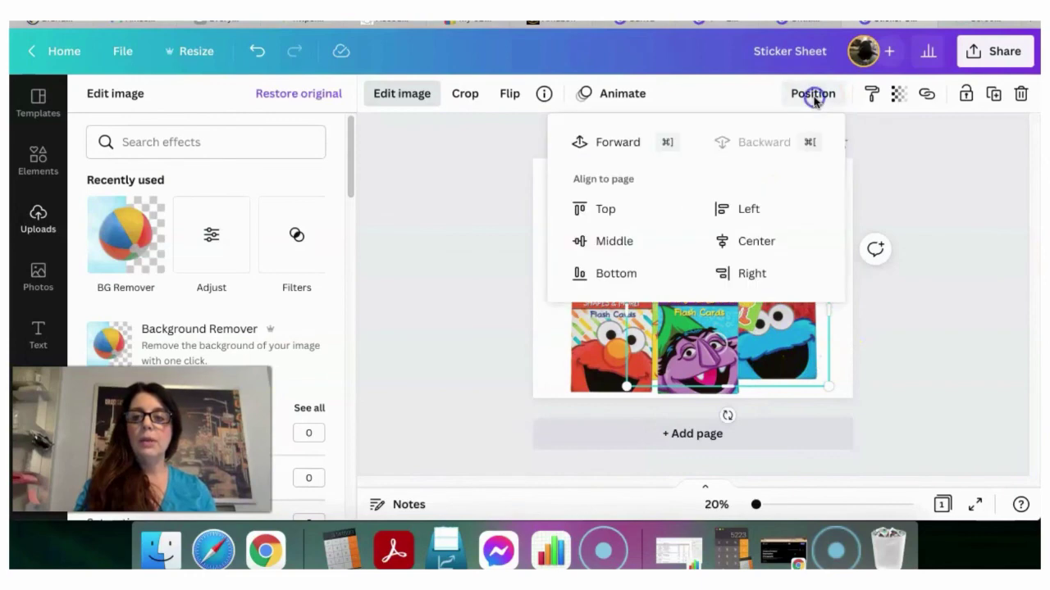
click(621, 143)
Move the Beginning Words and ABCs pair toward the lower right and the Colors and Numbers pair to the upper left.
click(806, 302)
drag(806, 302, 817, 333)
click(611, 343)
drag(595, 304, 575, 249)
Bring the tilted sticker sheet one layer forward, in front of the Beginning Words and ABCs pair.
click(754, 205)
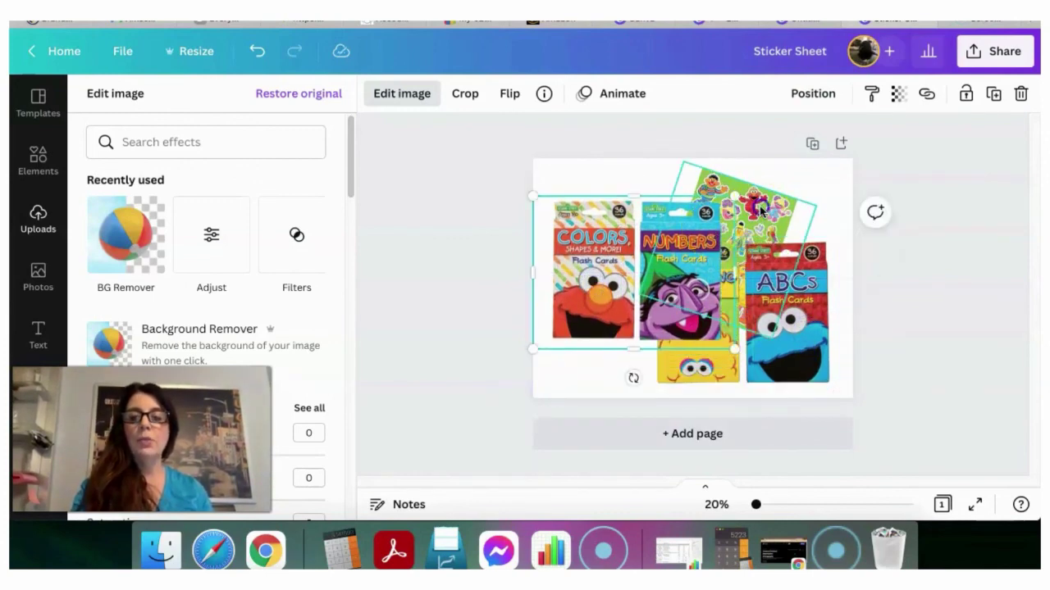
click(810, 95)
click(601, 142)
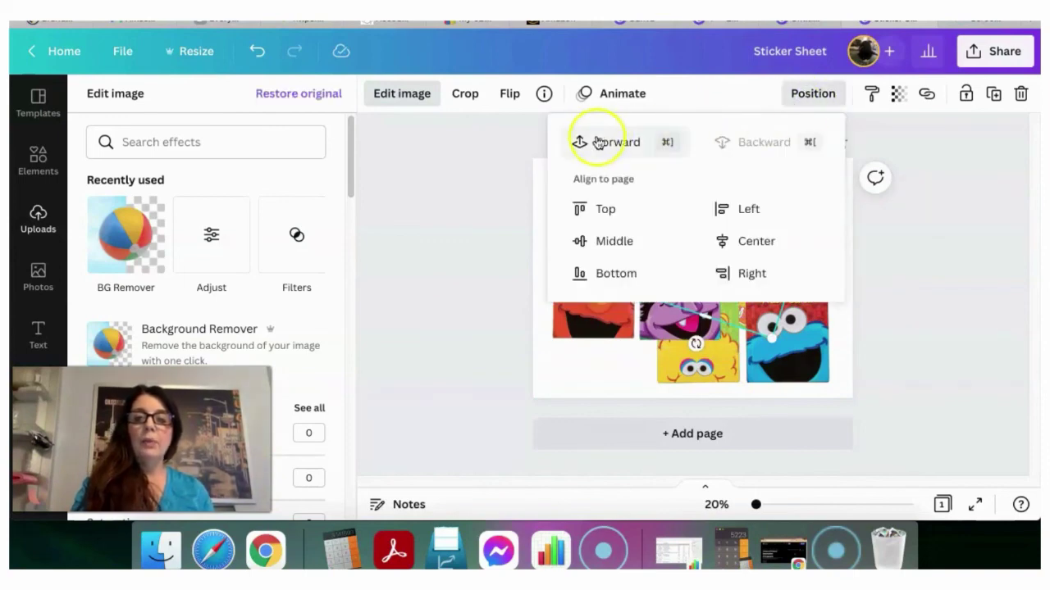
click(968, 335)
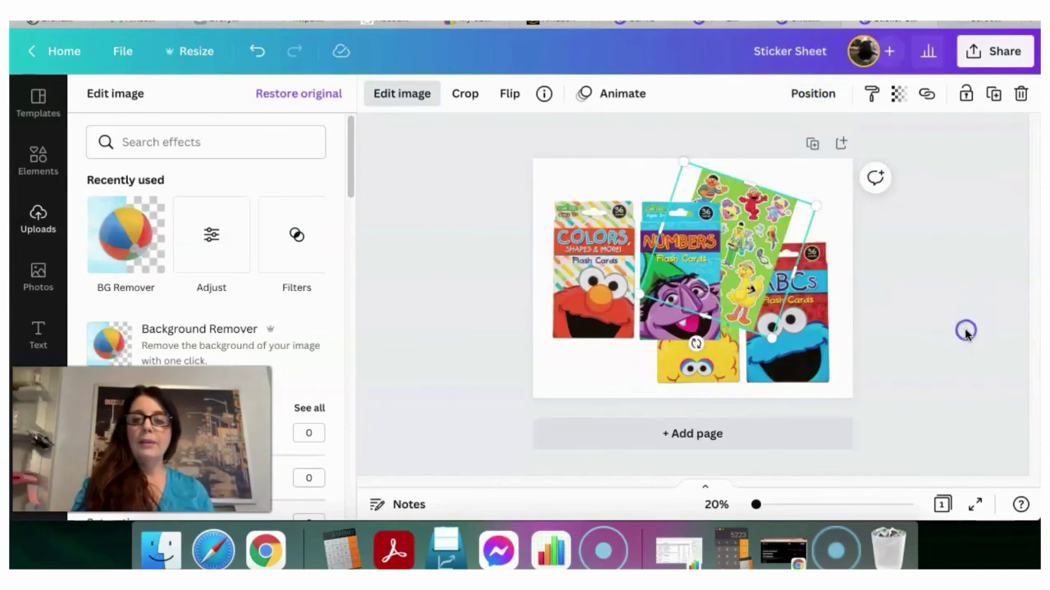
Move the Beginning Words and ABCs pair against the page's lower right edge and raise the Colors and Numbers pair.
click(815, 349)
drag(823, 353, 834, 344)
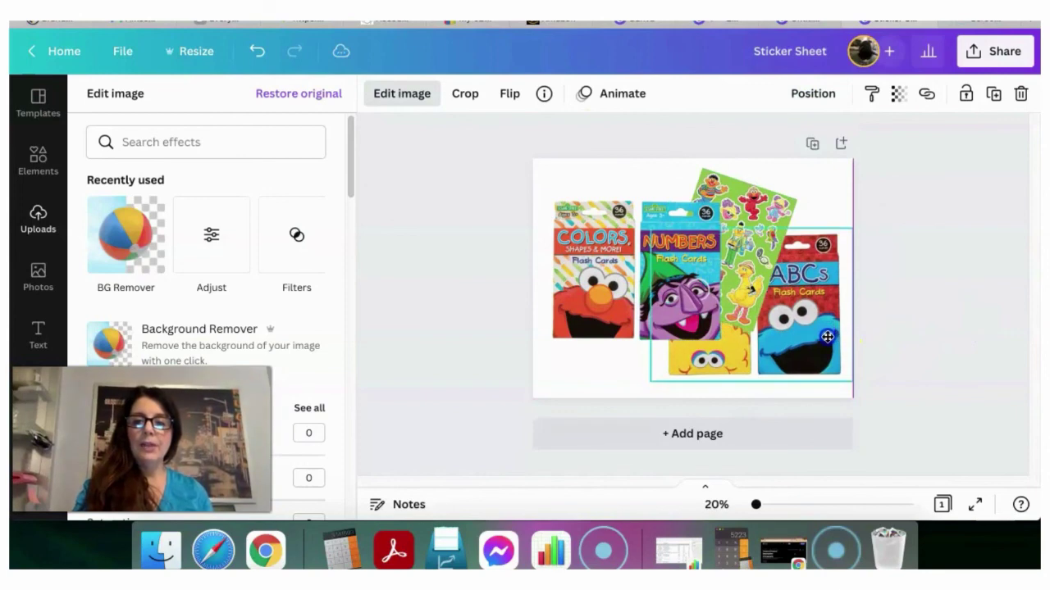
click(611, 285)
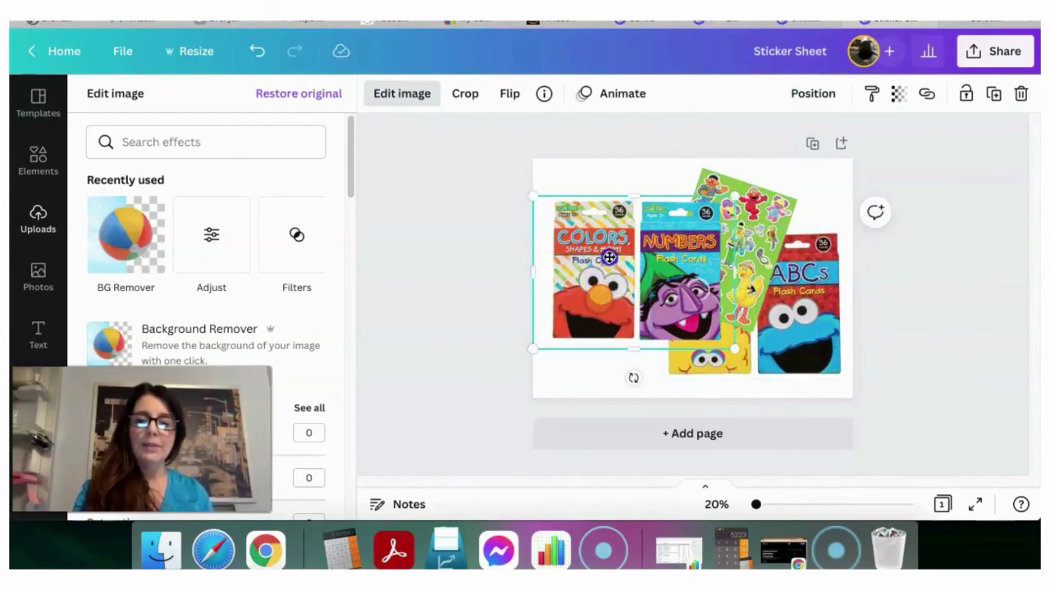
drag(611, 286, 611, 263)
click(799, 311)
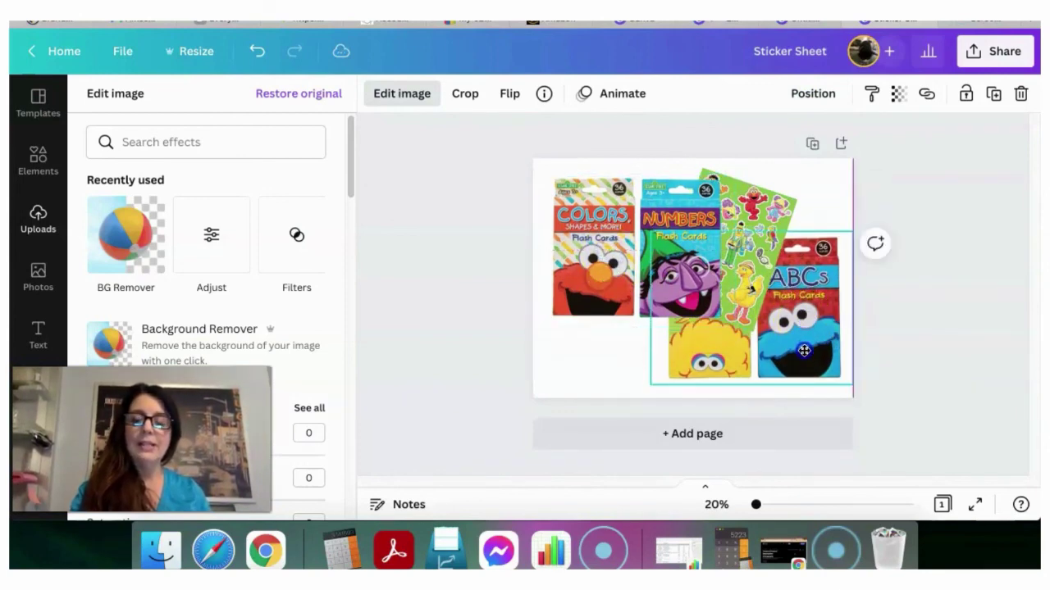
drag(800, 312, 802, 346)
Fine-tune the layout by shifting both flash card pairs and the sticker sheet into a compact group, and clear the selection.
drag(723, 350, 735, 326)
click(730, 212)
drag(730, 213, 733, 213)
click(587, 243)
drag(588, 243, 584, 242)
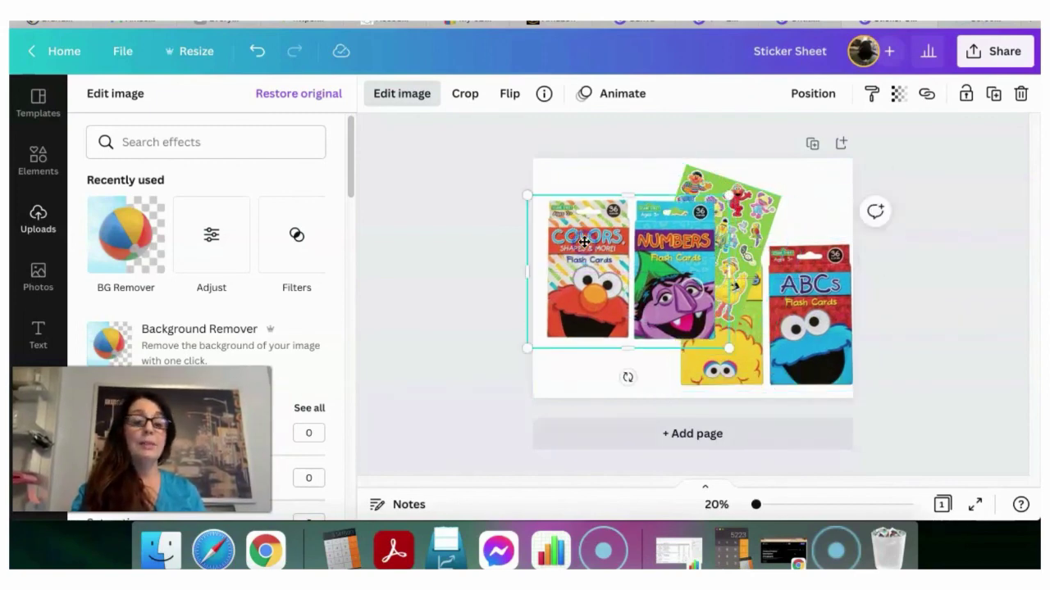
click(830, 308)
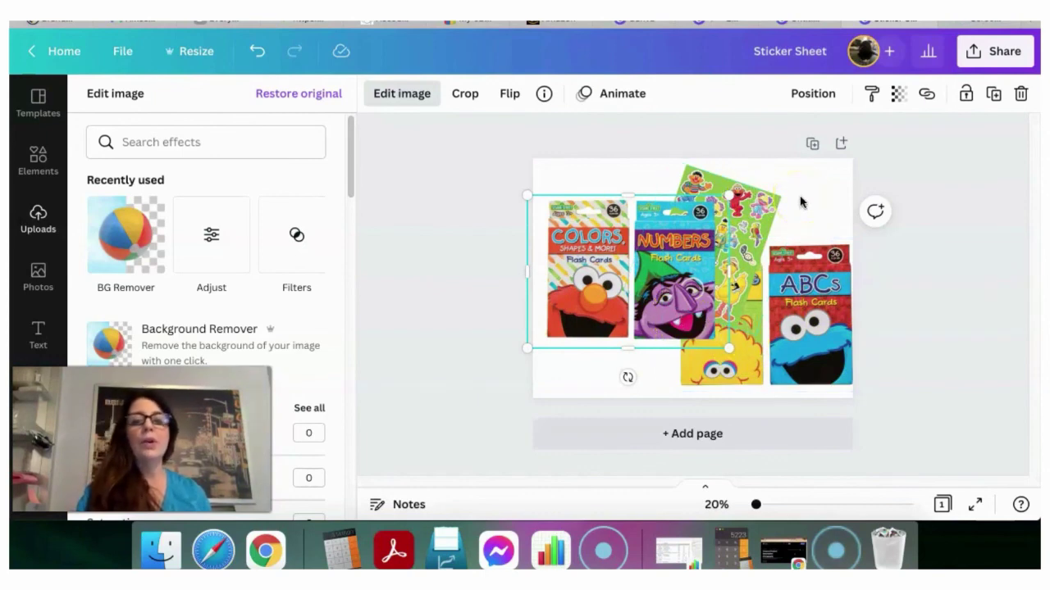
click(913, 276)
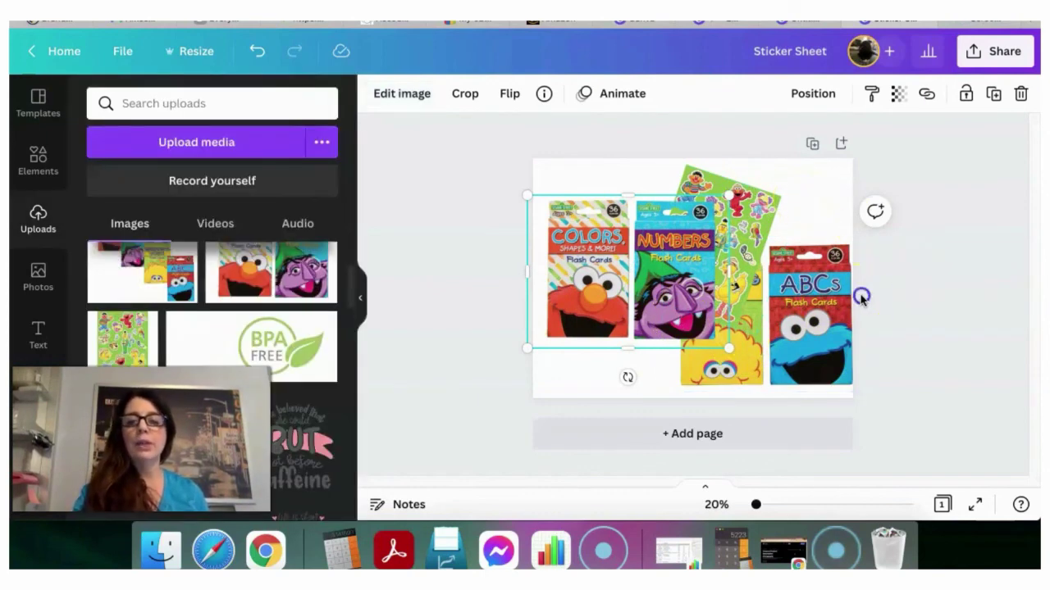
click(861, 297)
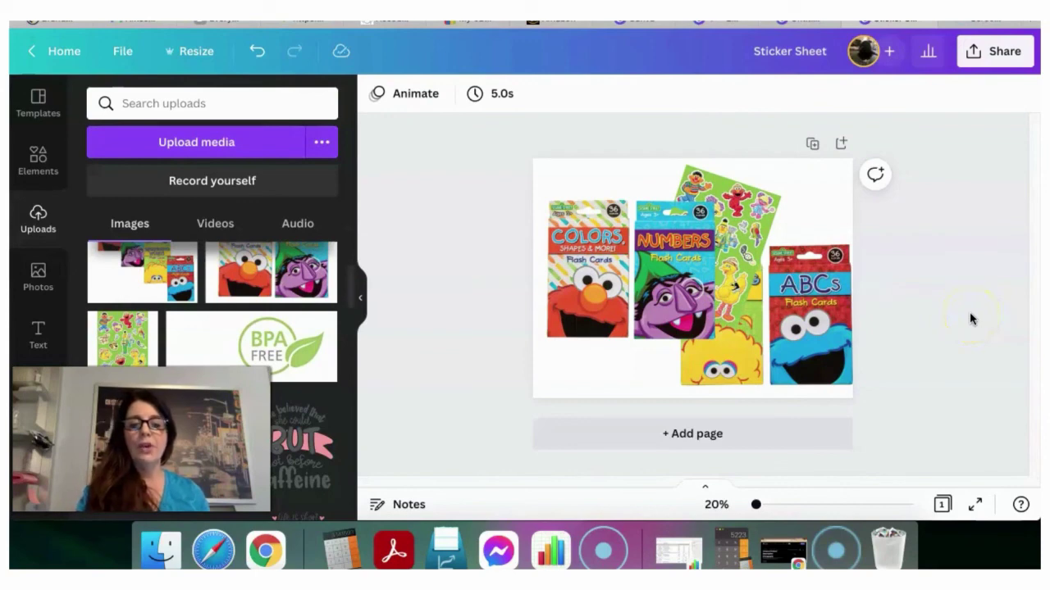